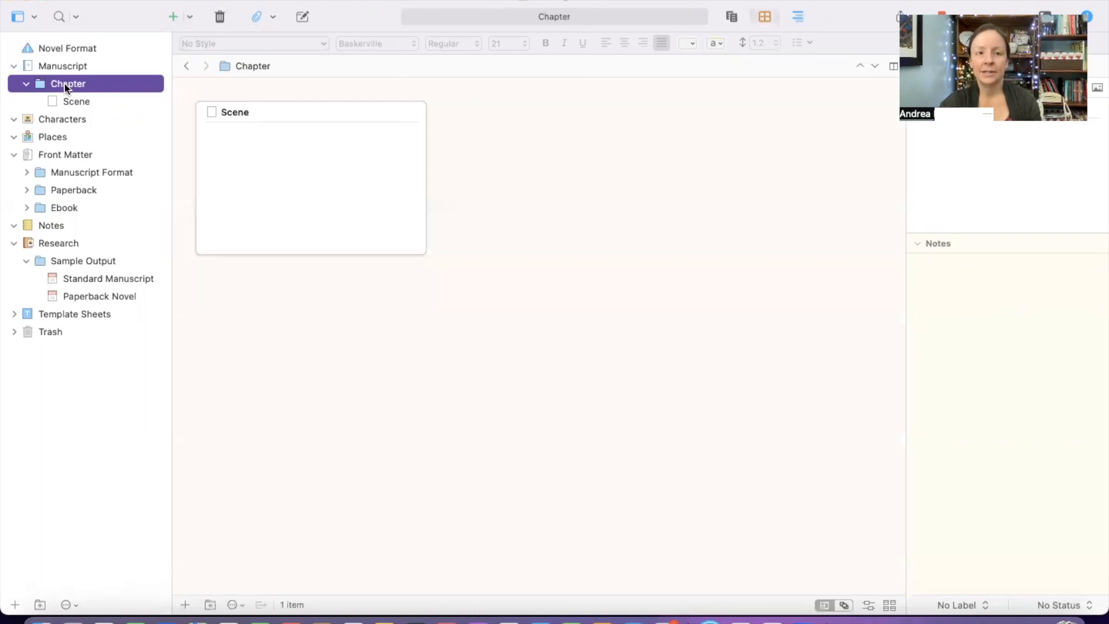
Duplicate the Chapter folder in the Manuscript, leaving the copy's name as it is.
{"action": "right_click", "coordinate": [64, 86]}
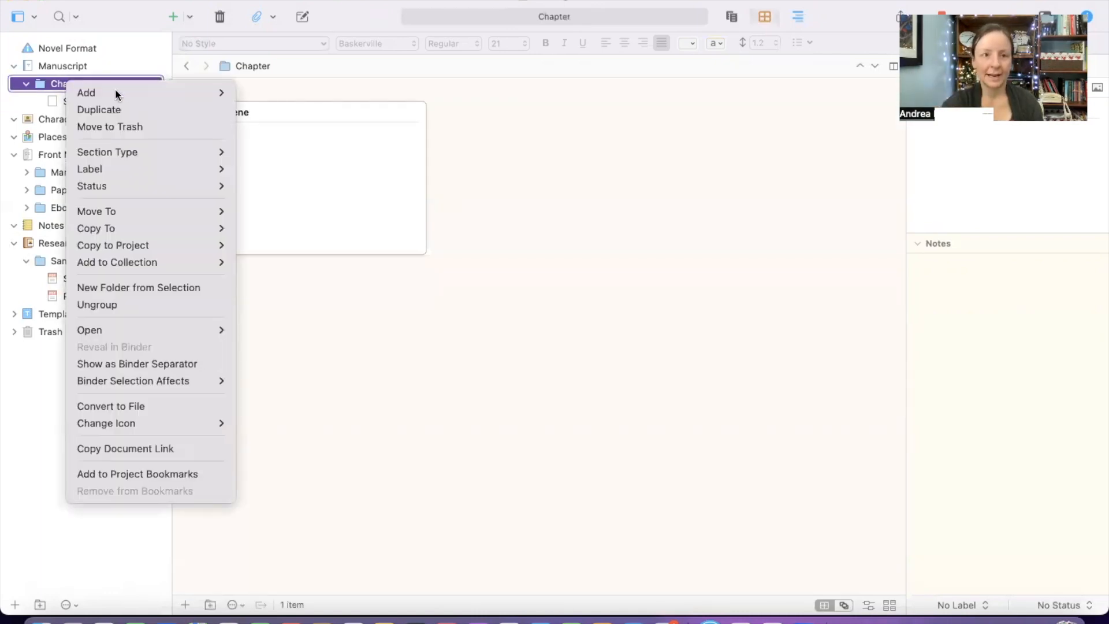
{"action": "mouse_move", "coordinate": [116, 92]}
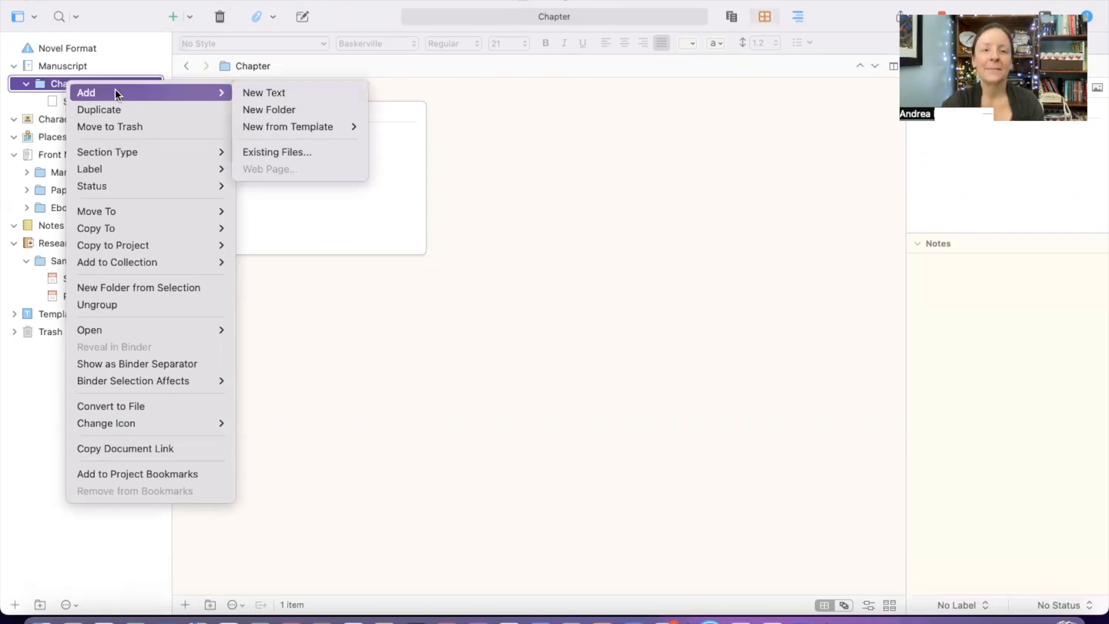
{"action": "left_click", "coordinate": [118, 106]}
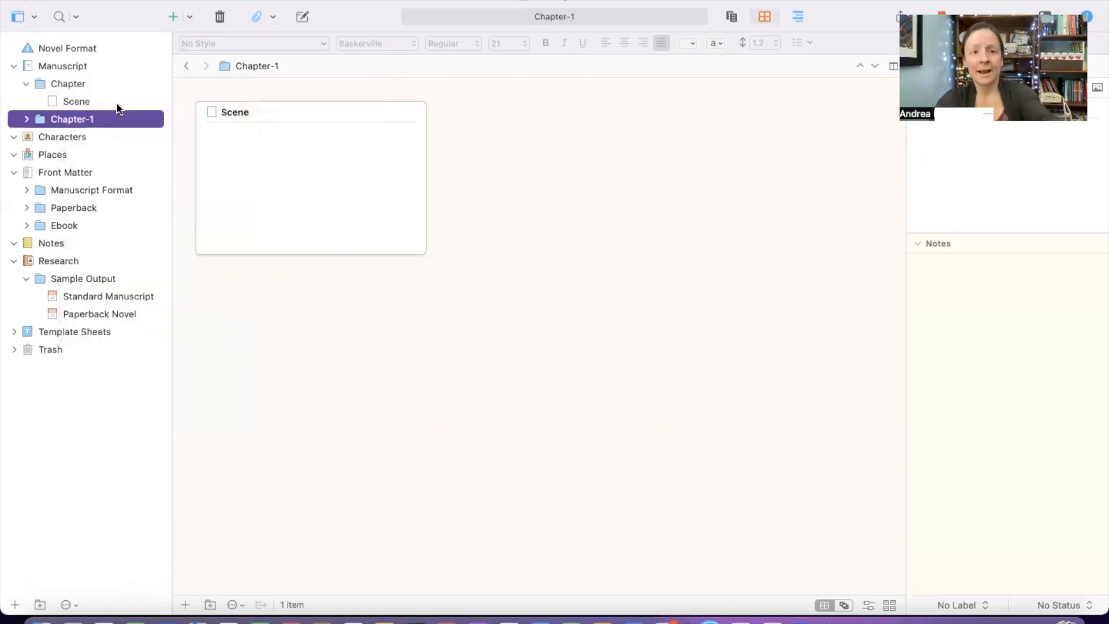
{"action": "left_click", "coordinate": [77, 120]}
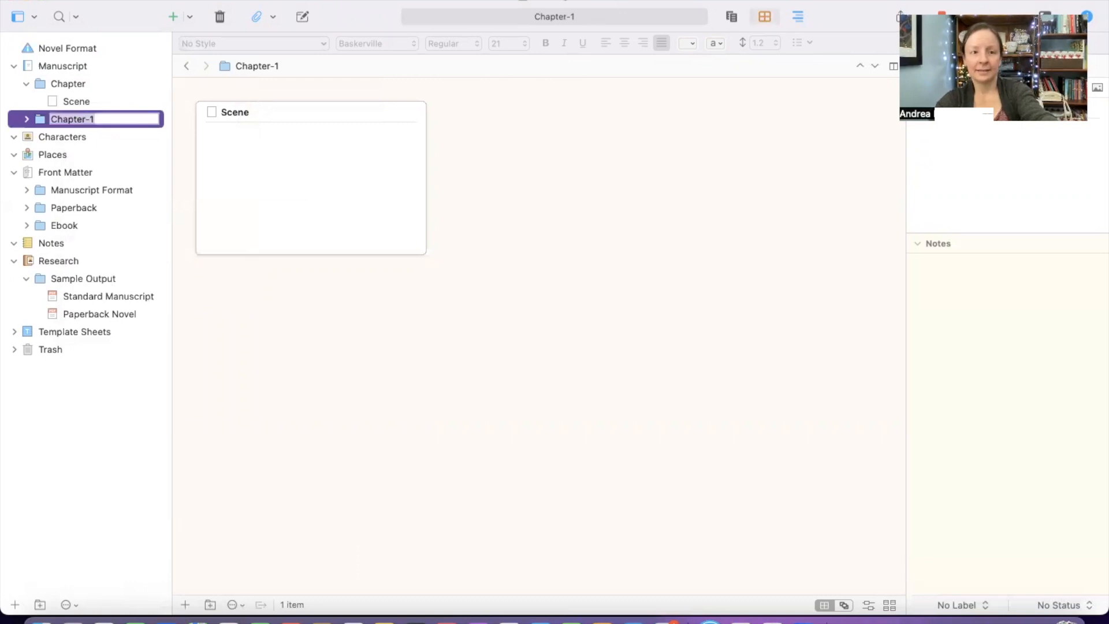
{"action": "left_click", "coordinate": [40, 114]}
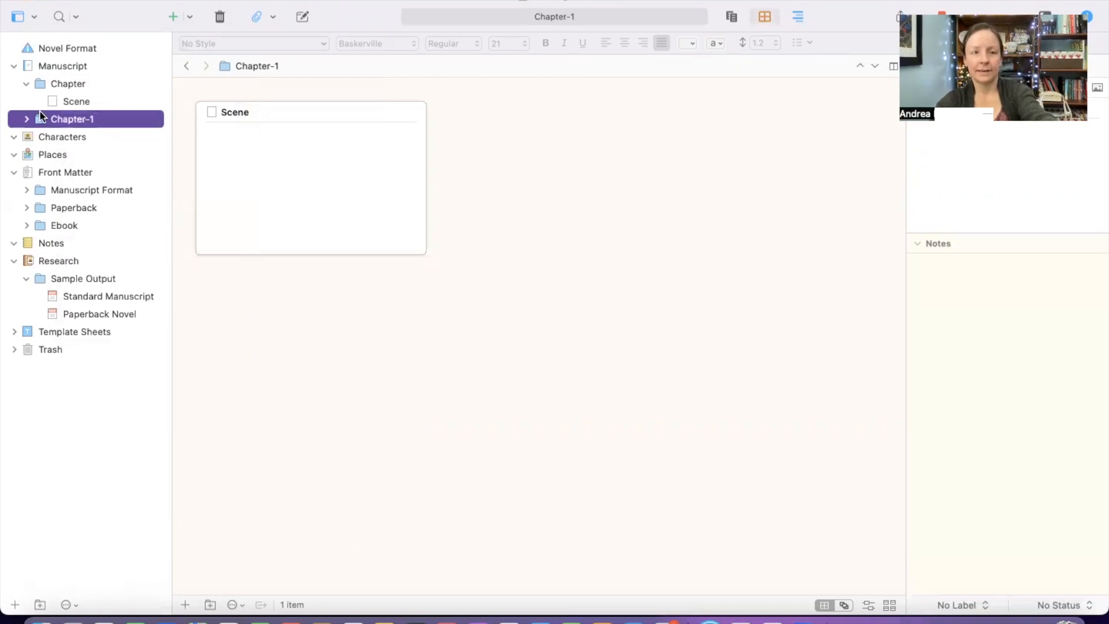
Keep duplicating the copied chapter folder until the Manuscript has numbered copies up to Chapter-13.
{"action": "key", "text": "super+d"}
{"action": "key", "text": "super+d"}
{"action": "key", "text": "super+d"}
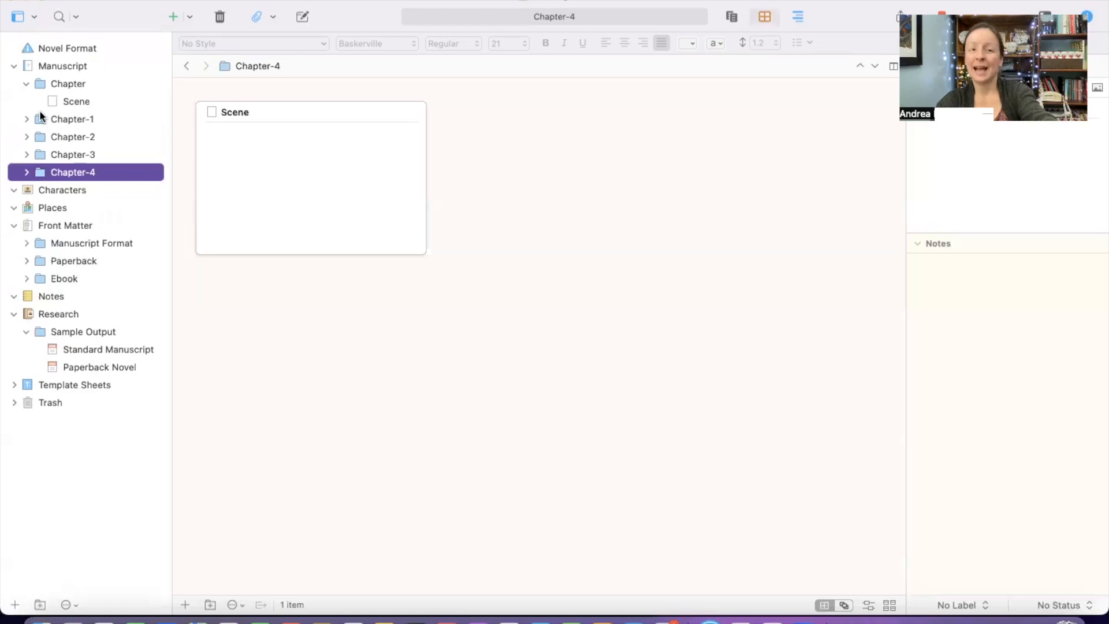
{"action": "key", "text": "super+d"}
{"action": "key", "text": "super+d"}
{"action": "key", "text": "super+d"}
{"action": "key", "text": "super+d"}
{"action": "key", "text": "super+d"}
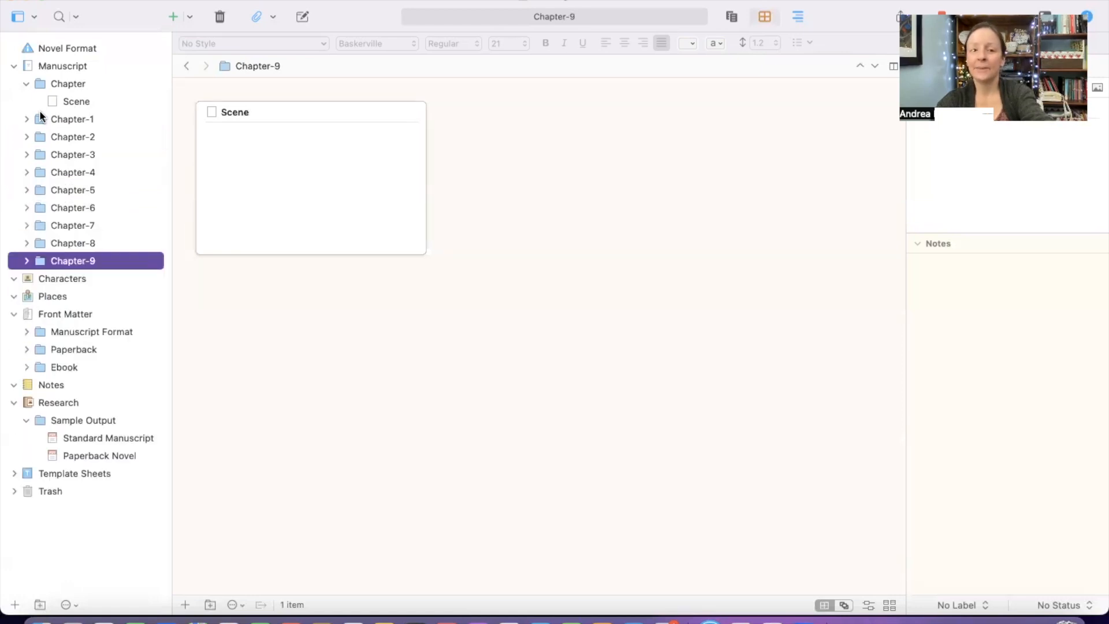
{"action": "key", "text": "super+d"}
{"action": "key", "text": "super+d"}
{"action": "key", "text": "super+d"}
{"action": "key", "text": "super+d"}
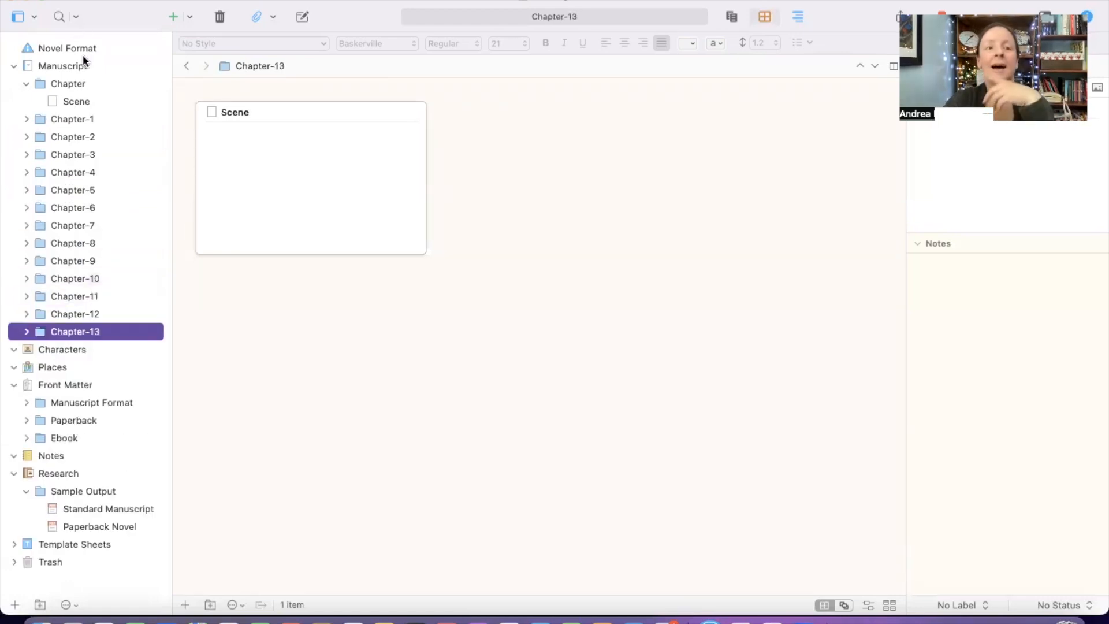
Add a new untitled text document below Scene in the first Chapter folder.
{"action": "left_click", "coordinate": [73, 100]}
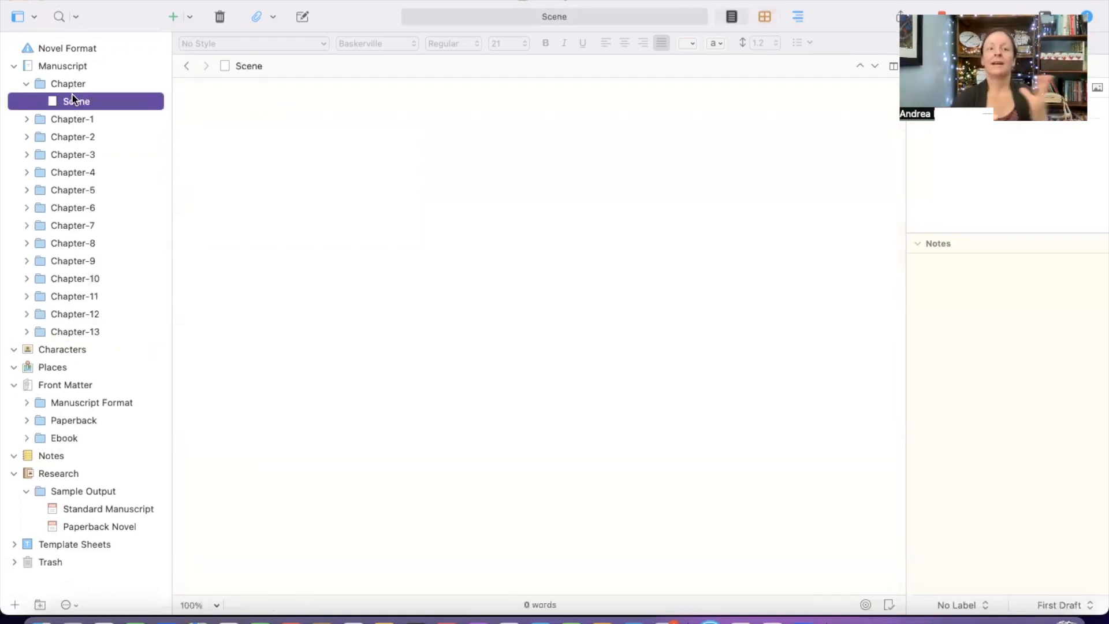
{"action": "left_click", "coordinate": [172, 17]}
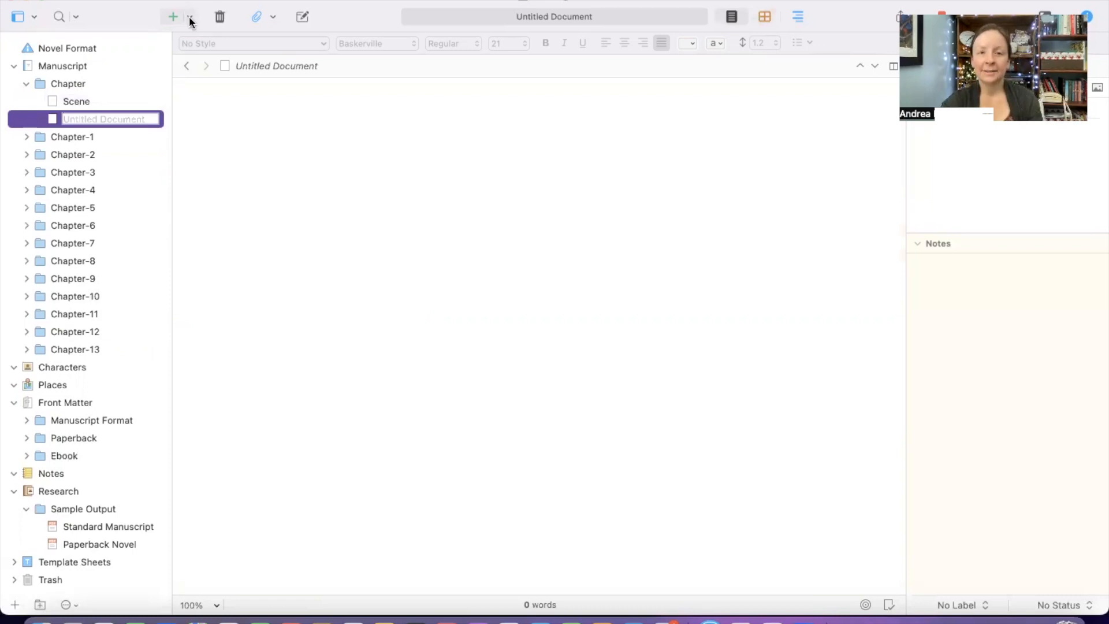
{"action": "left_click", "coordinate": [190, 18]}
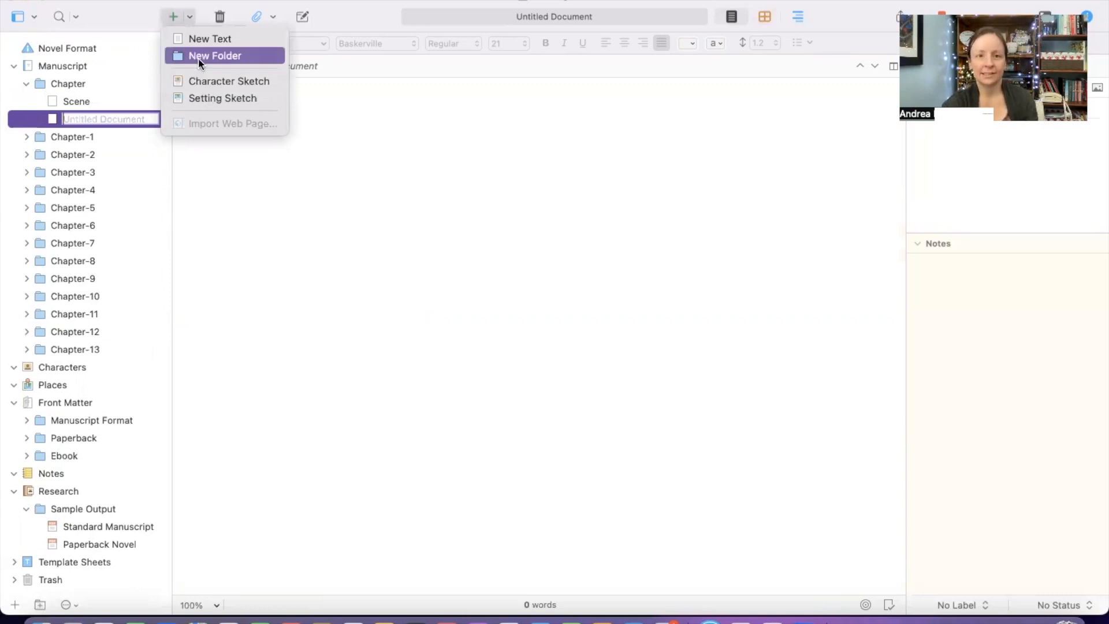
{"action": "left_click", "coordinate": [449, 185]}
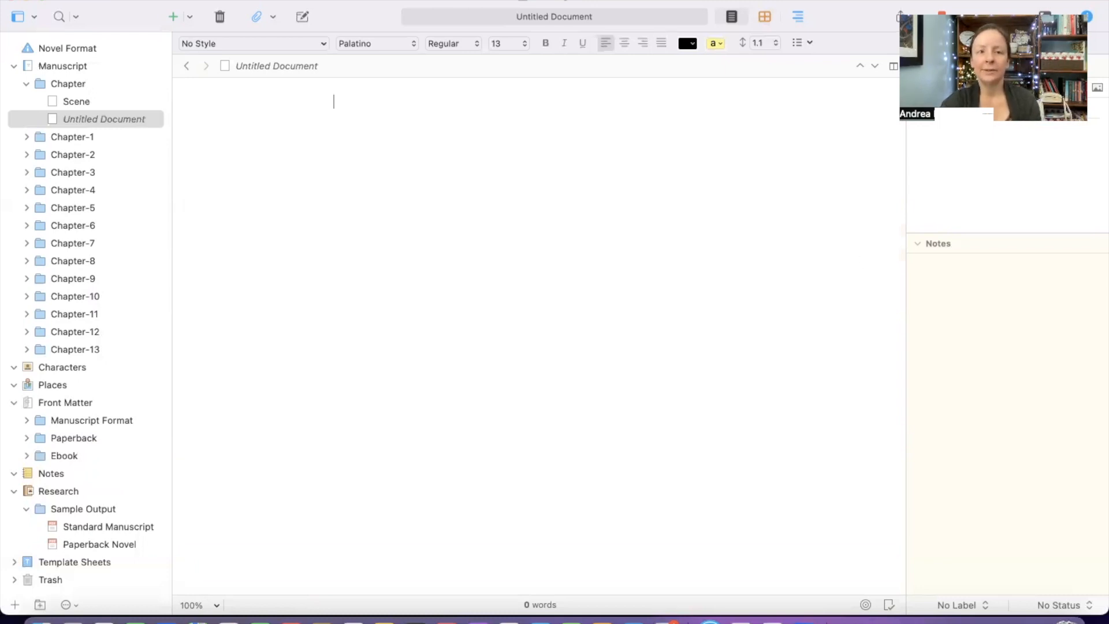
Hide the Inspector and split the editor vertically.
{"action": "left_click", "coordinate": [211, 1]}
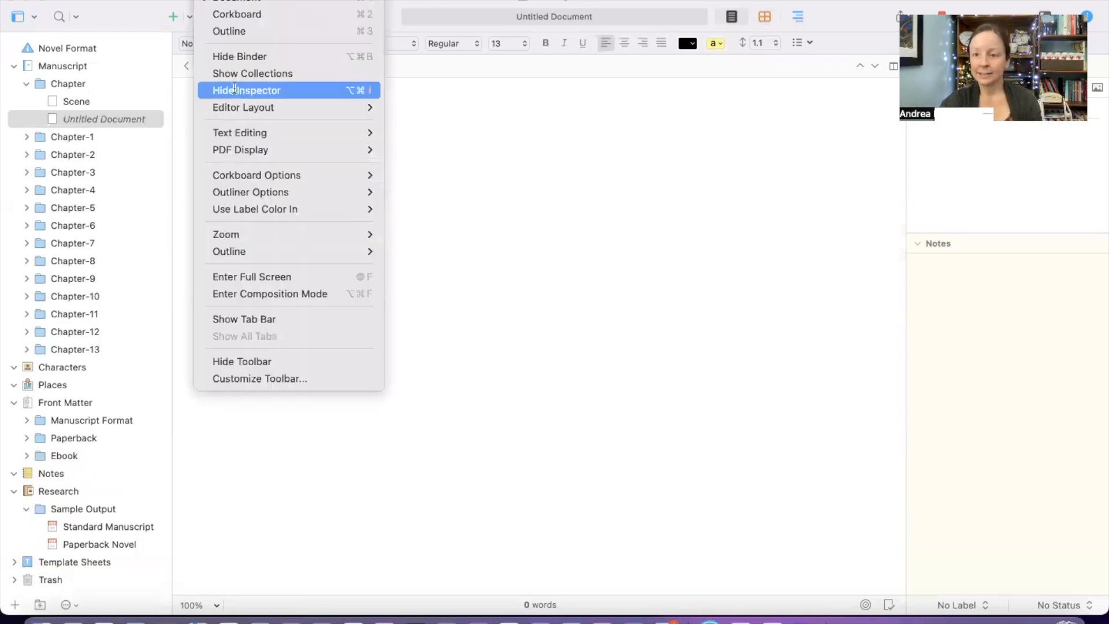
{"action": "left_click", "coordinate": [234, 90]}
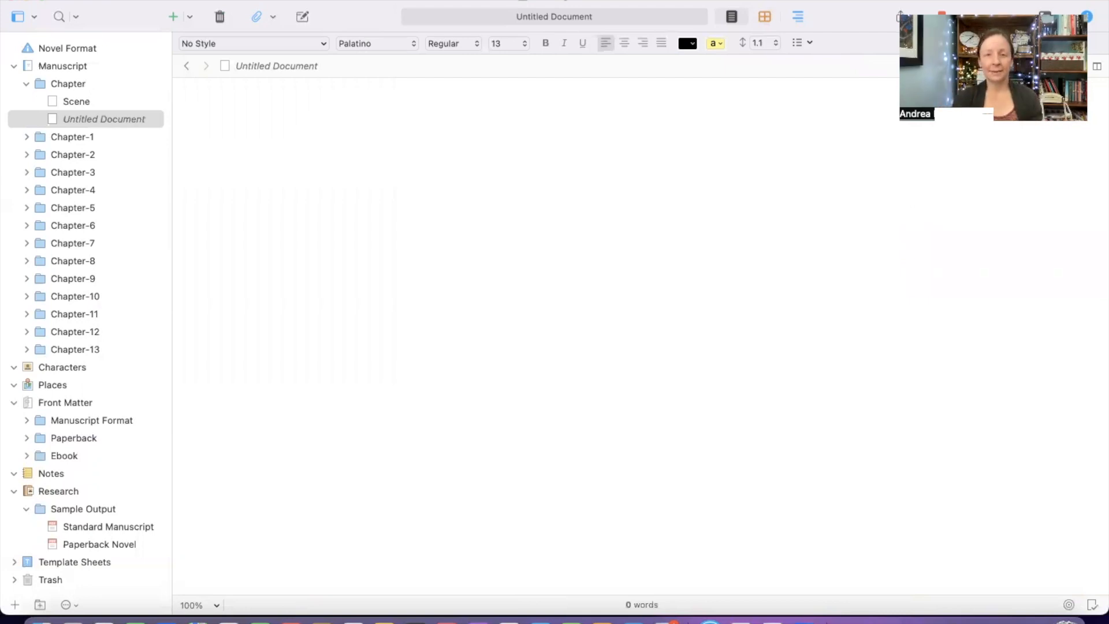
{"action": "left_click", "coordinate": [211, 0]}
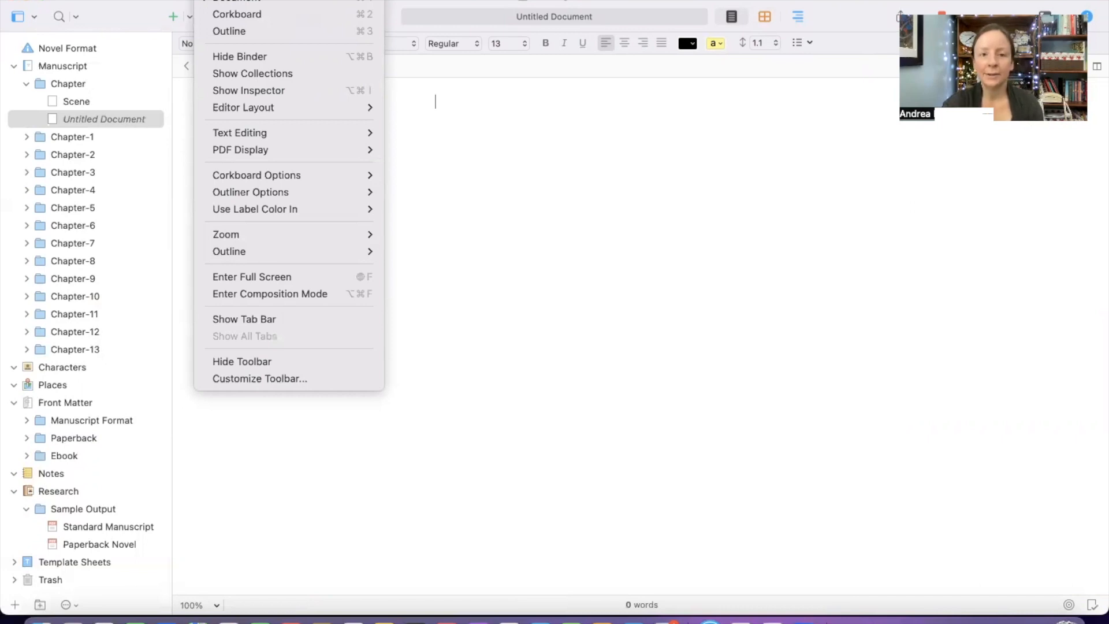
{"action": "mouse_move", "coordinate": [241, 104]}
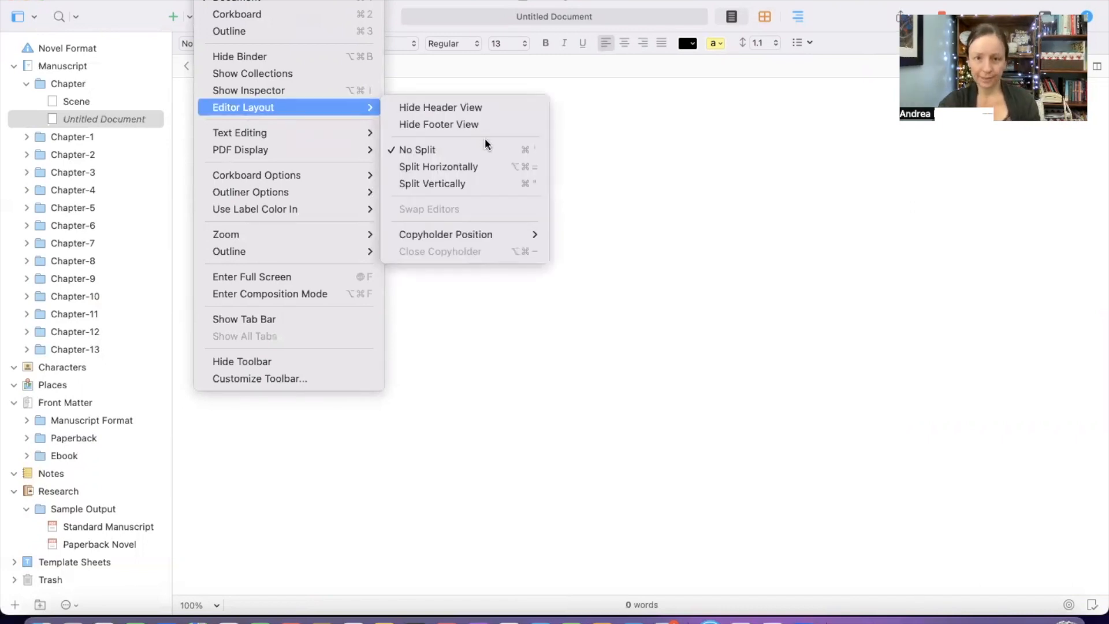
{"action": "left_click", "coordinate": [461, 185]}
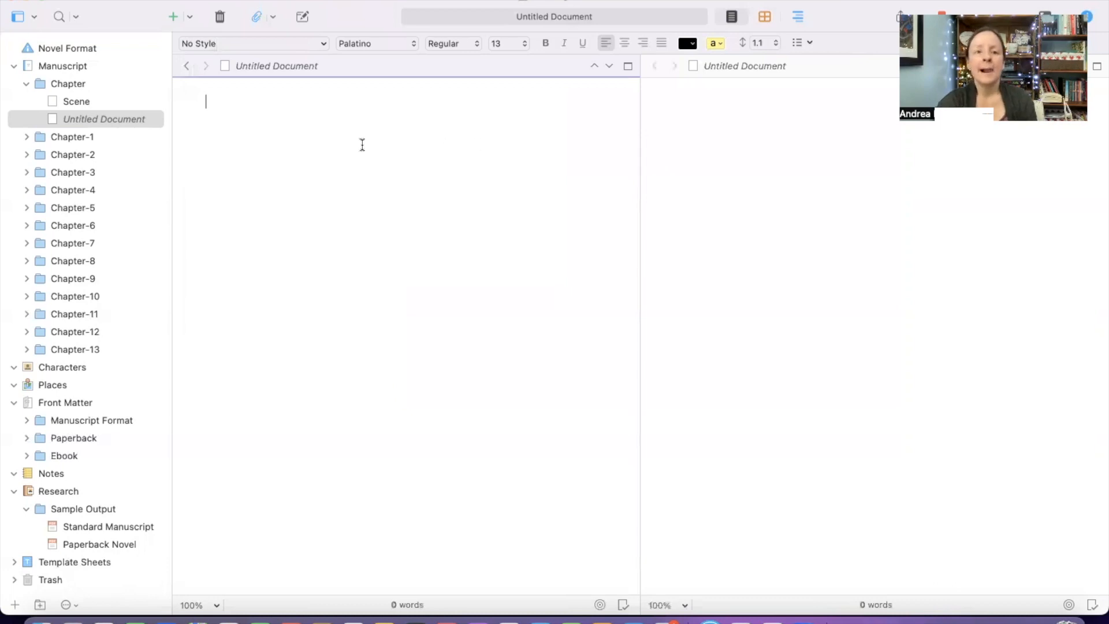
Open Scene in the second editor pane and enter "Outline", then write "Scene here" in the untitled document in the first pane.
{"action": "left_click", "coordinate": [771, 163]}
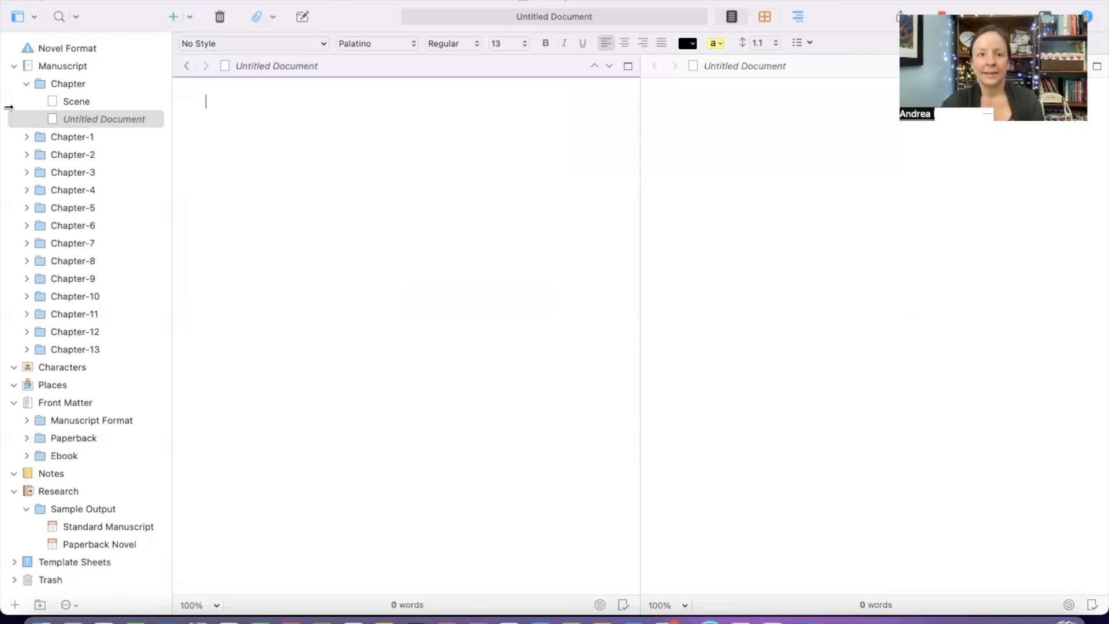
{"action": "left_click", "coordinate": [73, 100]}
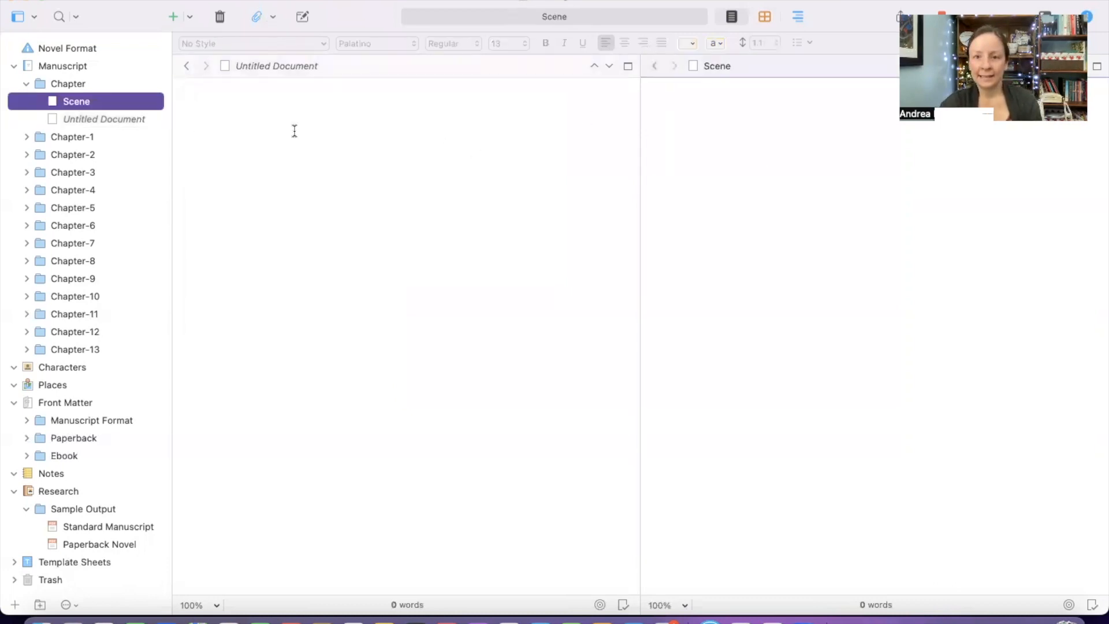
{"action": "left_click", "coordinate": [750, 149]}
{"action": "type", "text": "Outline"}
{"action": "left_click", "coordinate": [537, 208]}
{"action": "type", "text": "Scene here"}
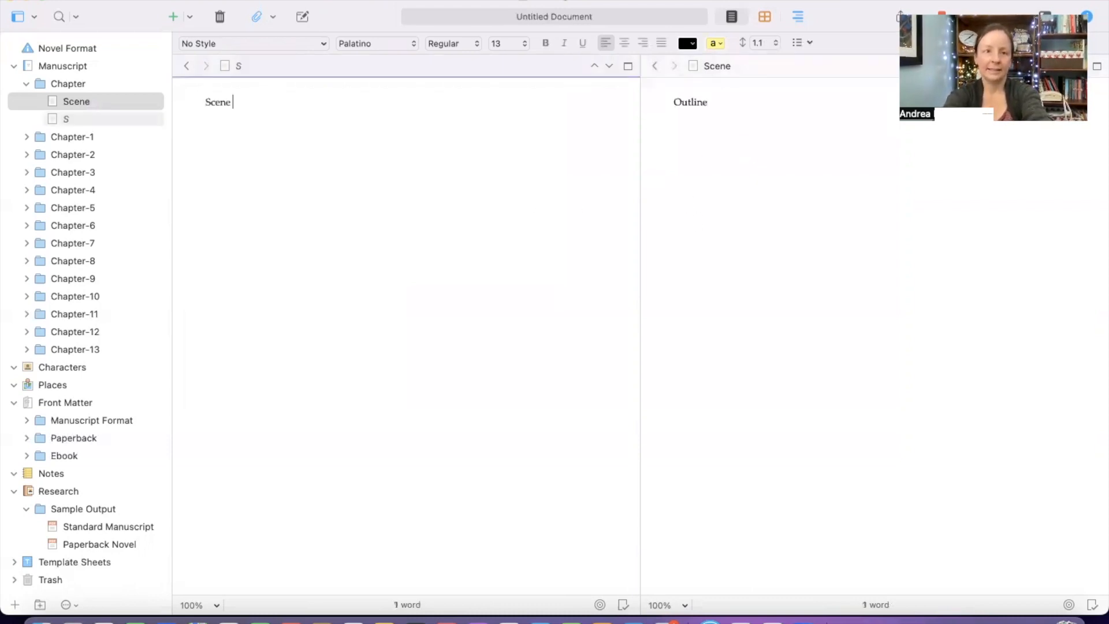
Rename the Scene document in the first Chapter folder as "Outline".
{"action": "left_click", "coordinate": [113, 119]}
{"action": "left_click", "coordinate": [80, 102]}
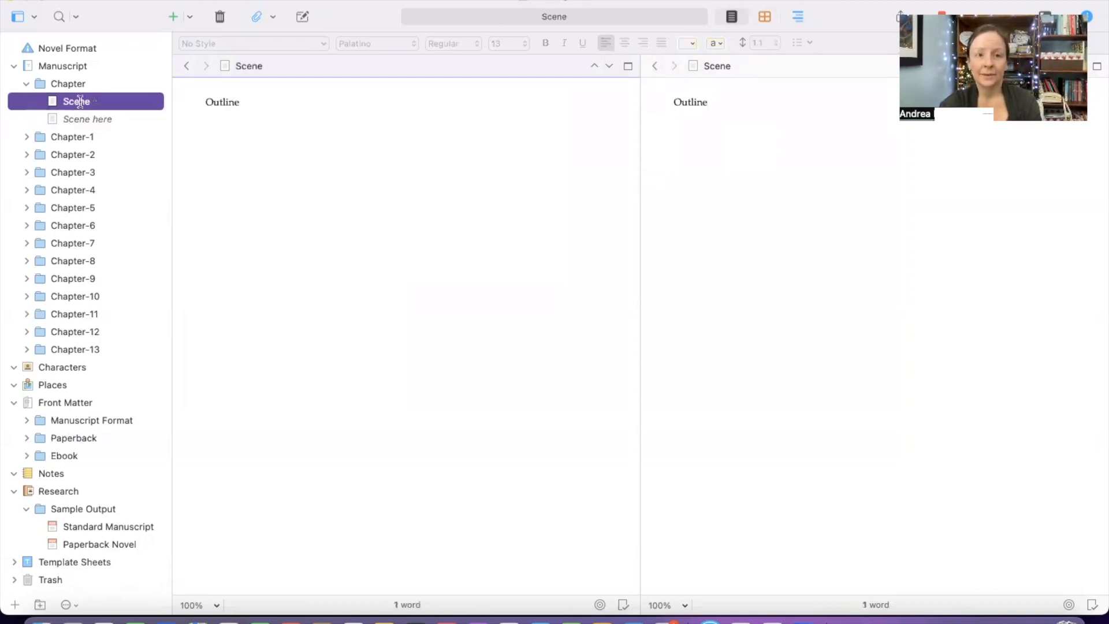
{"action": "left_click", "coordinate": [80, 102]}
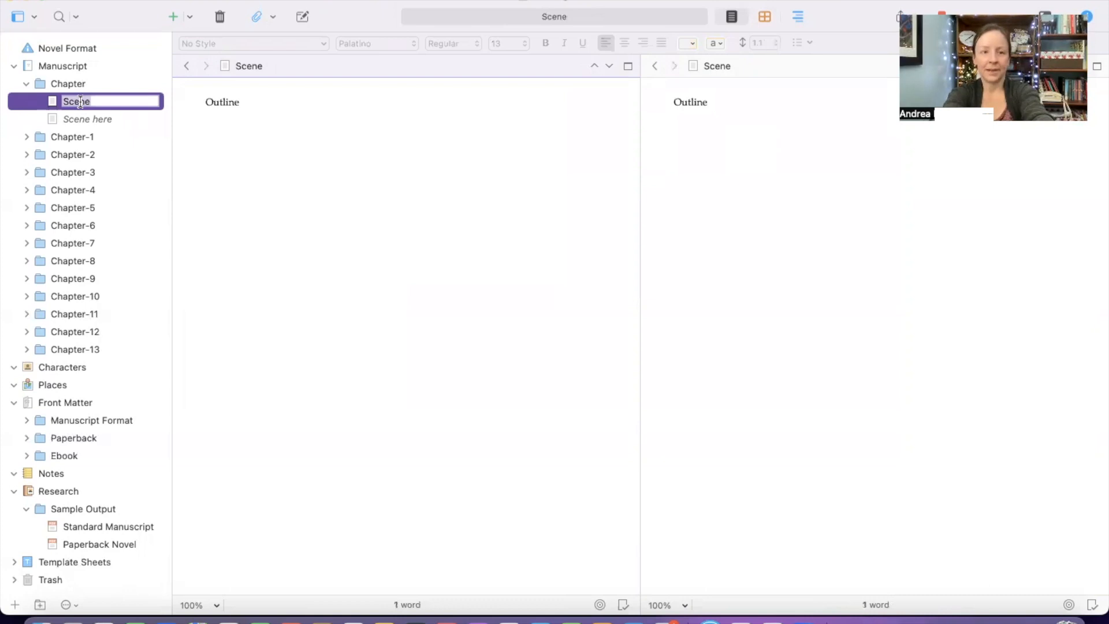
{"action": "type", "text": "Ou"}
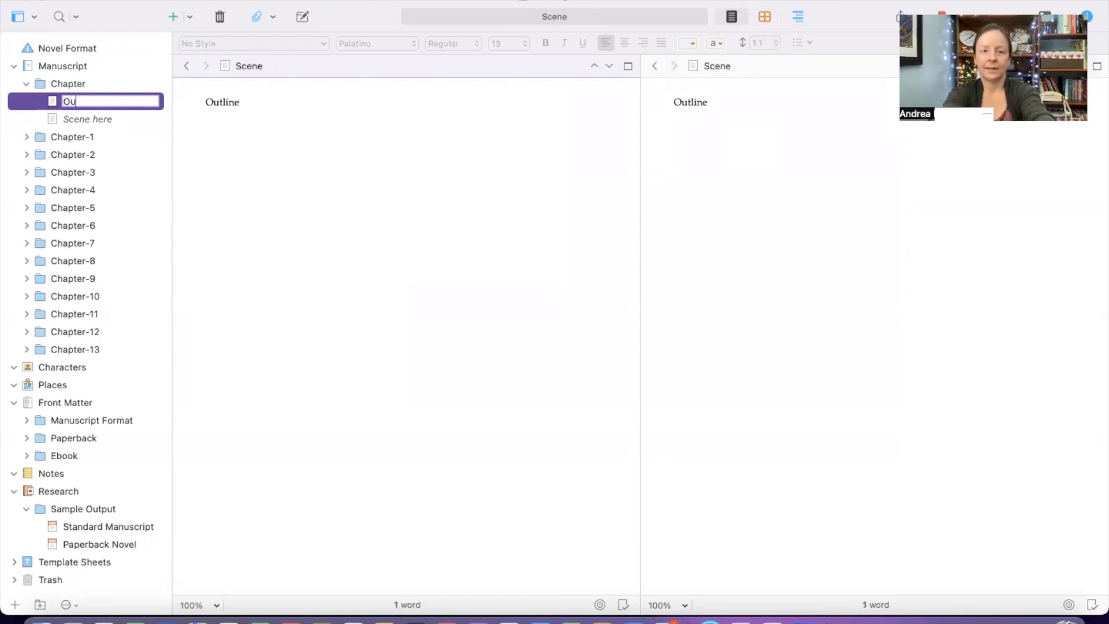
{"action": "type", "text": "tline"}
{"action": "key", "text": "Return"}
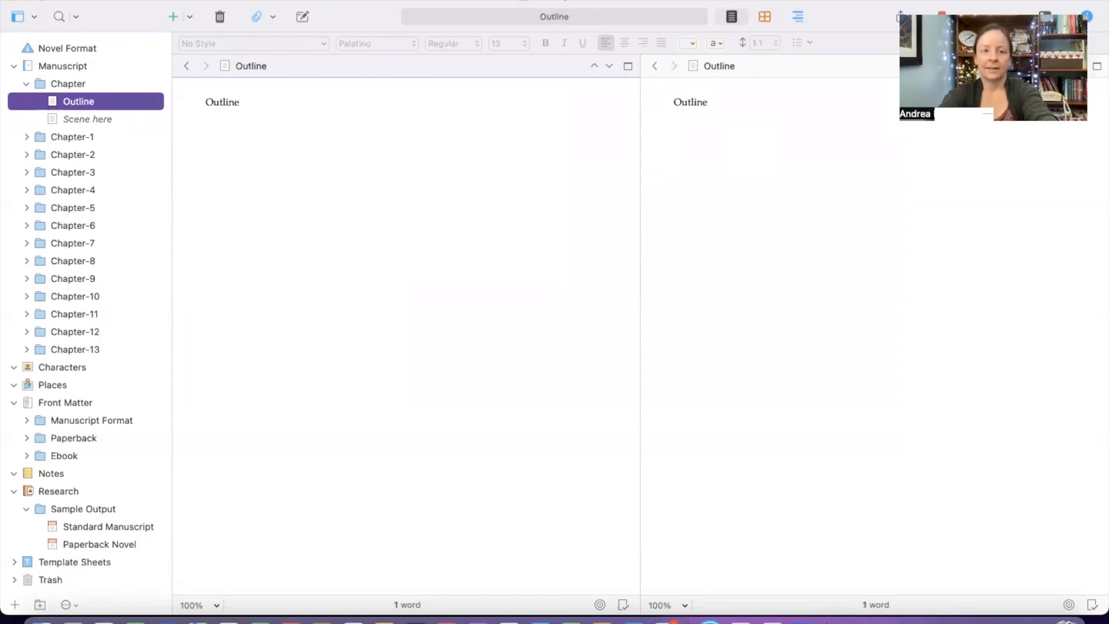
Title the document containing "Scene here" as "Interesting things happen".
{"action": "double_click", "coordinate": [84, 120]}
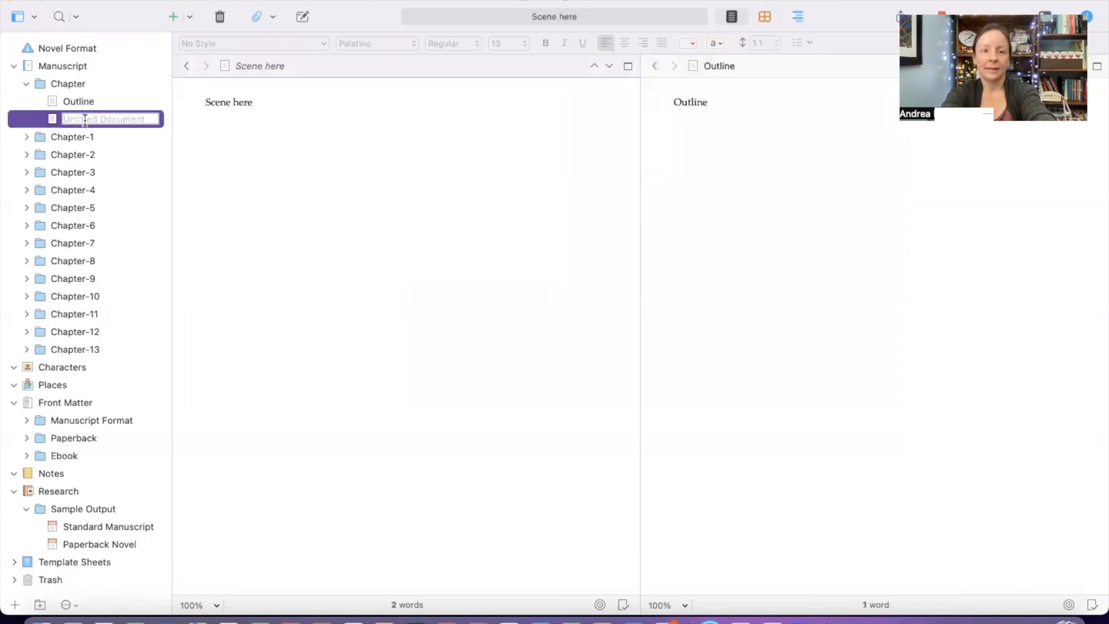
{"action": "type", "text": "Interesting thing"}
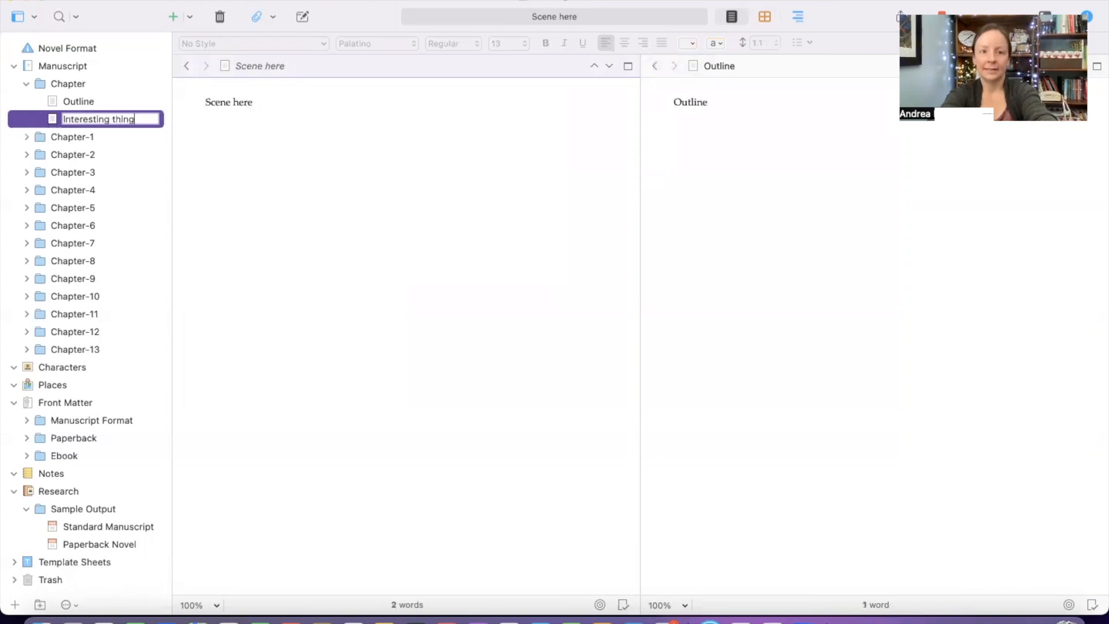
{"action": "type", "text": "s happen"}
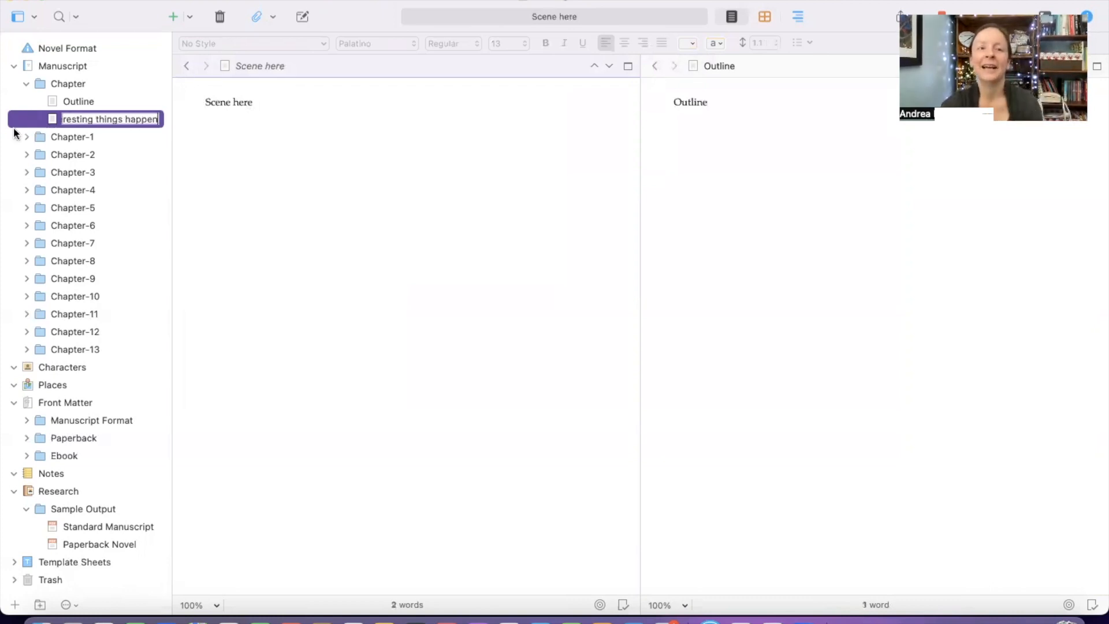
{"action": "key", "text": "Return"}
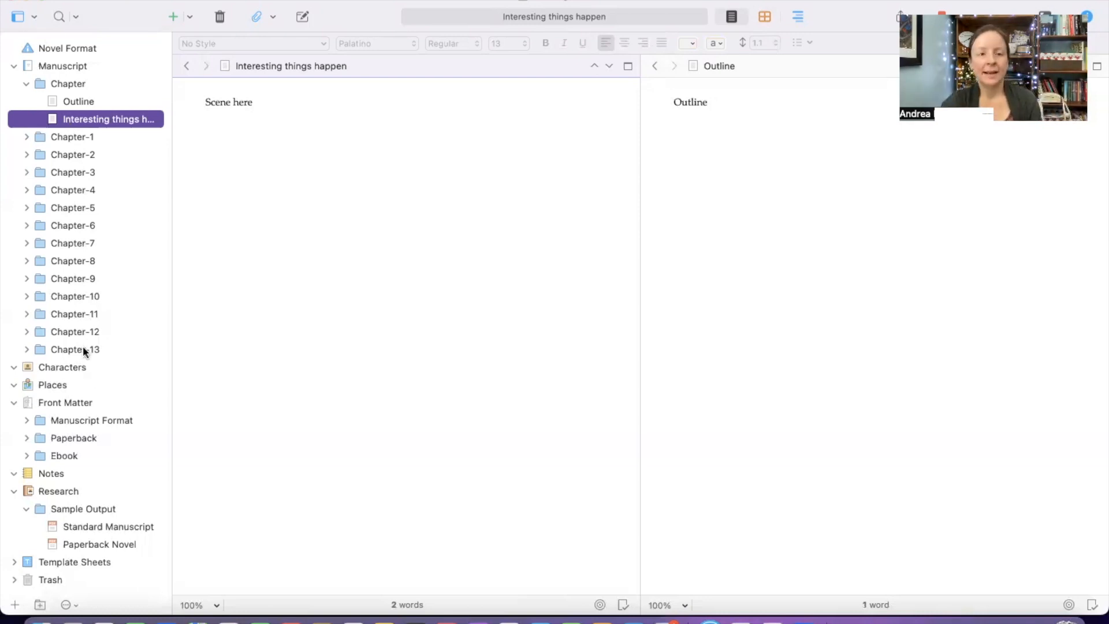
Add three Character Sketch documents to the Characters folder.
{"action": "left_click", "coordinate": [44, 362]}
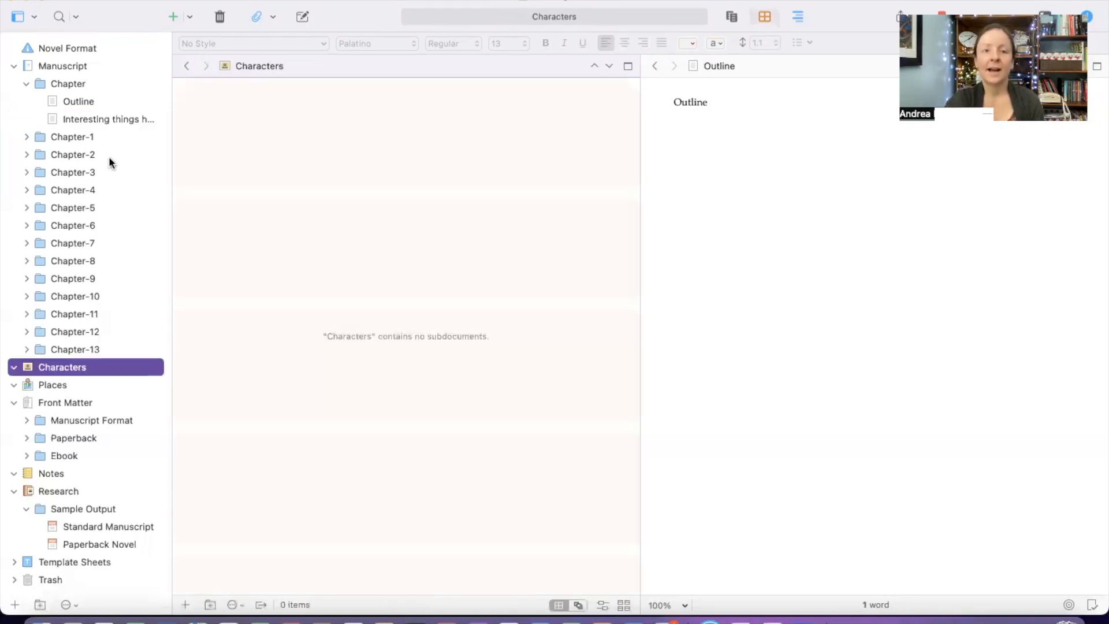
{"action": "left_click", "coordinate": [187, 13]}
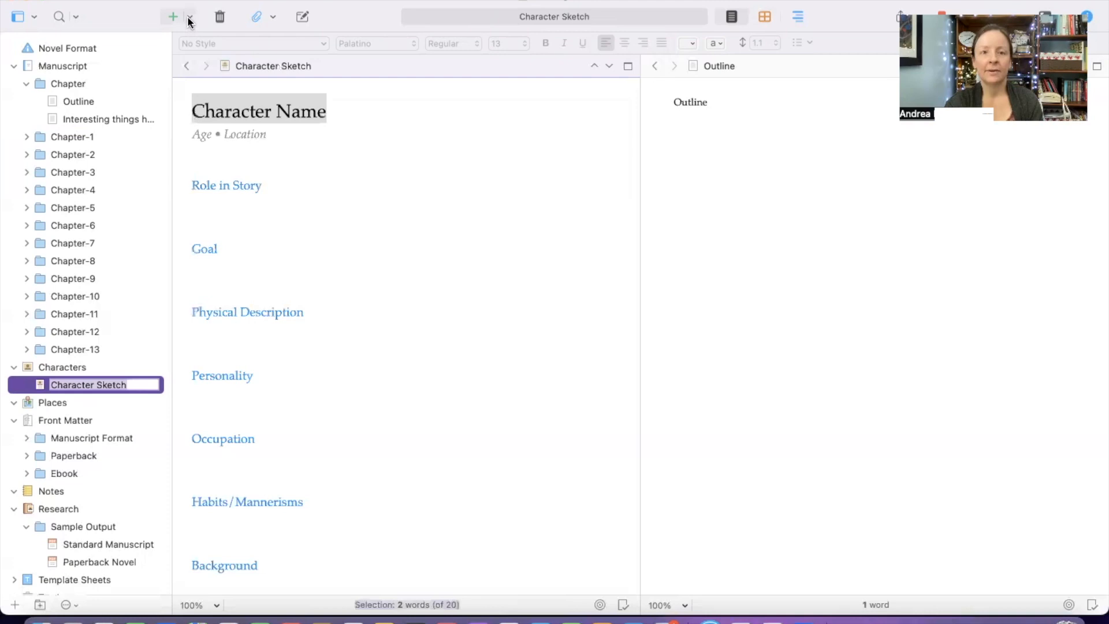
{"action": "left_click", "coordinate": [191, 18]}
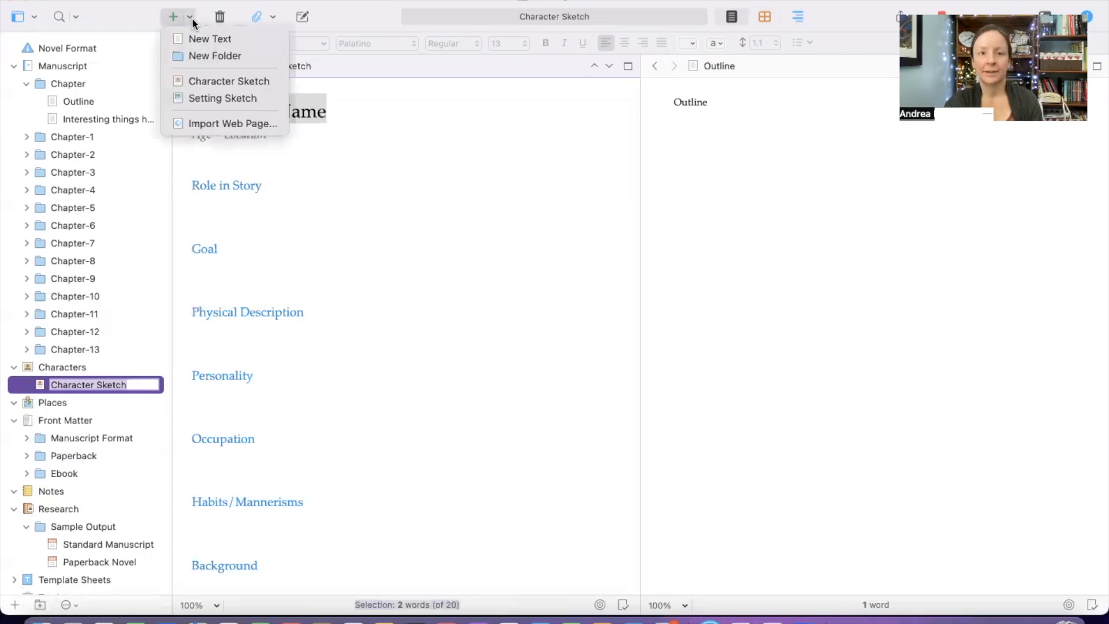
{"action": "left_click", "coordinate": [191, 74]}
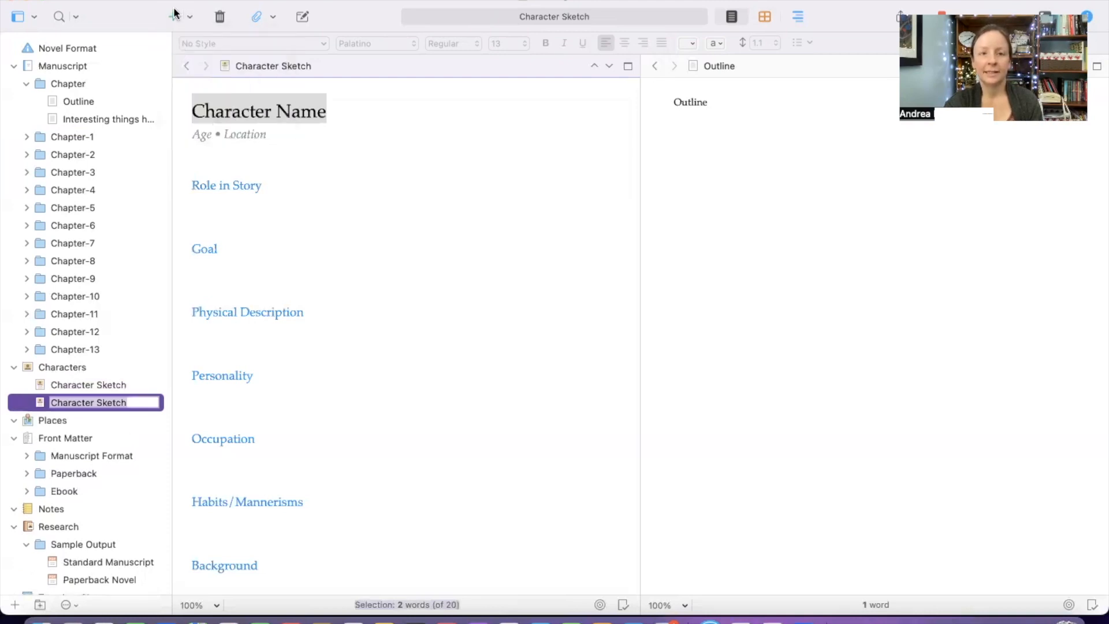
{"action": "left_click", "coordinate": [173, 16]}
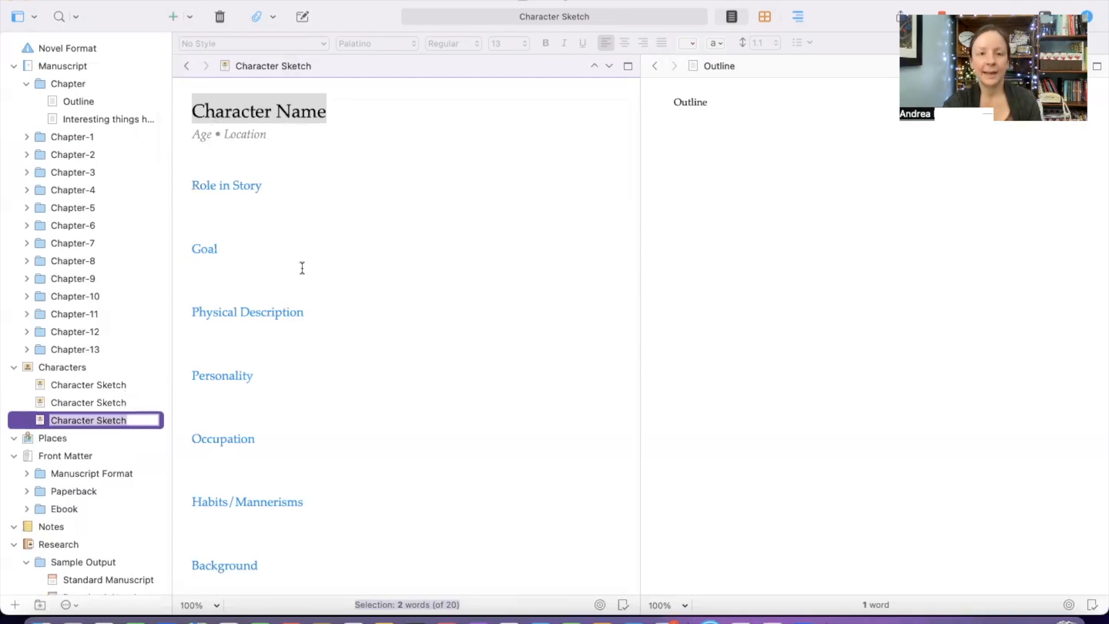
Replace the heading placeholder in the third character sketch with the character's name and set the age to "Young".
{"action": "triple_click", "coordinate": [270, 104]}
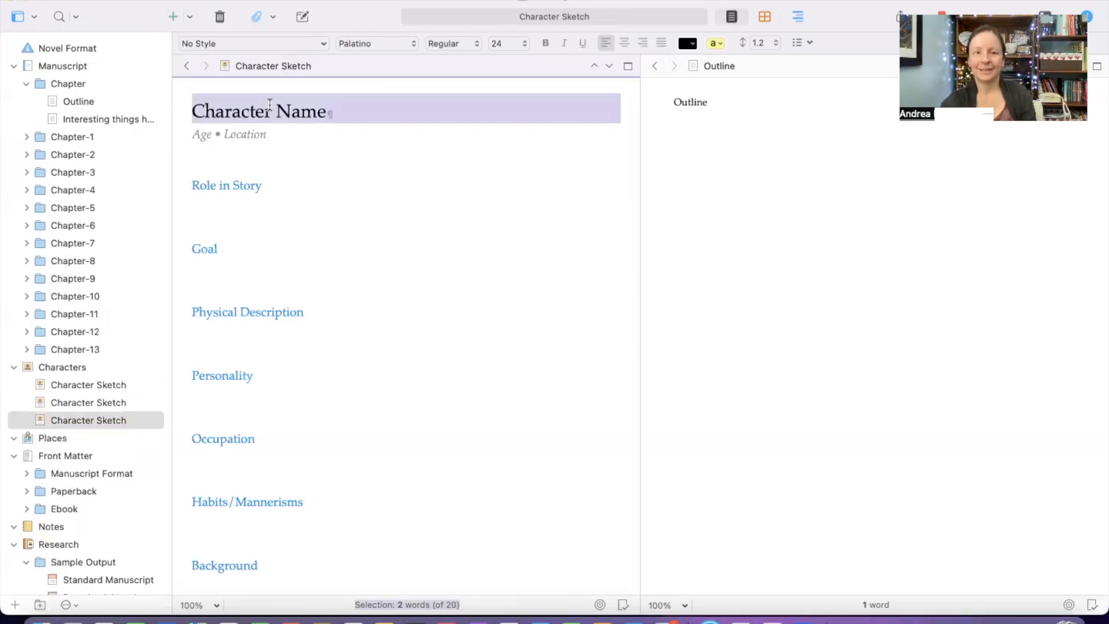
{"action": "type", "text": "AndreaAge • Location"}
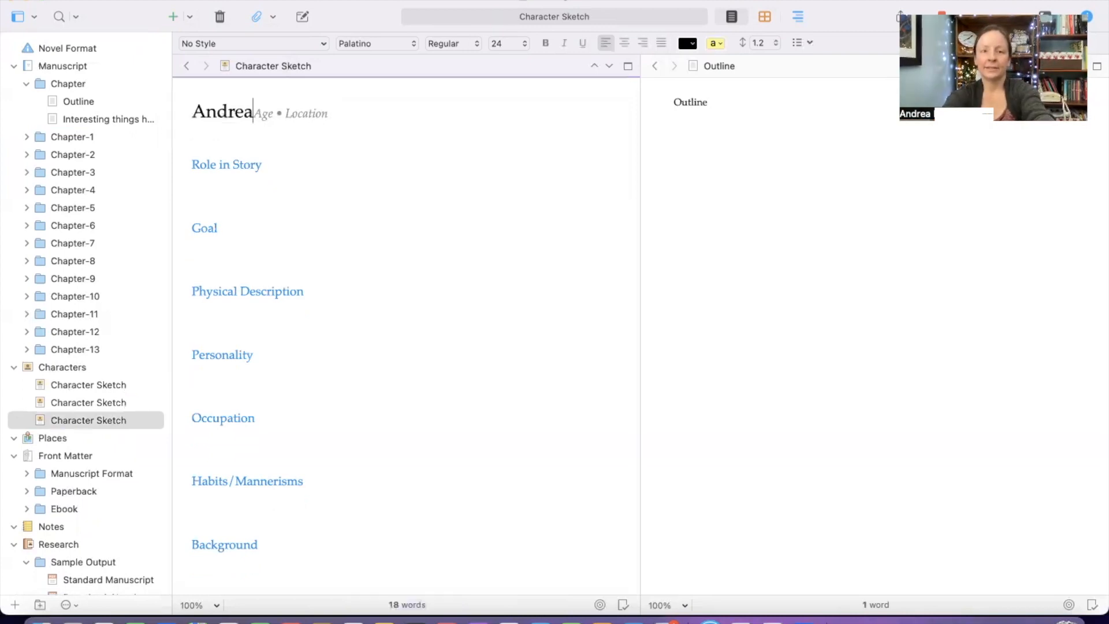
{"action": "key", "text": "Return"}
{"action": "double_click", "coordinate": [200, 142]}
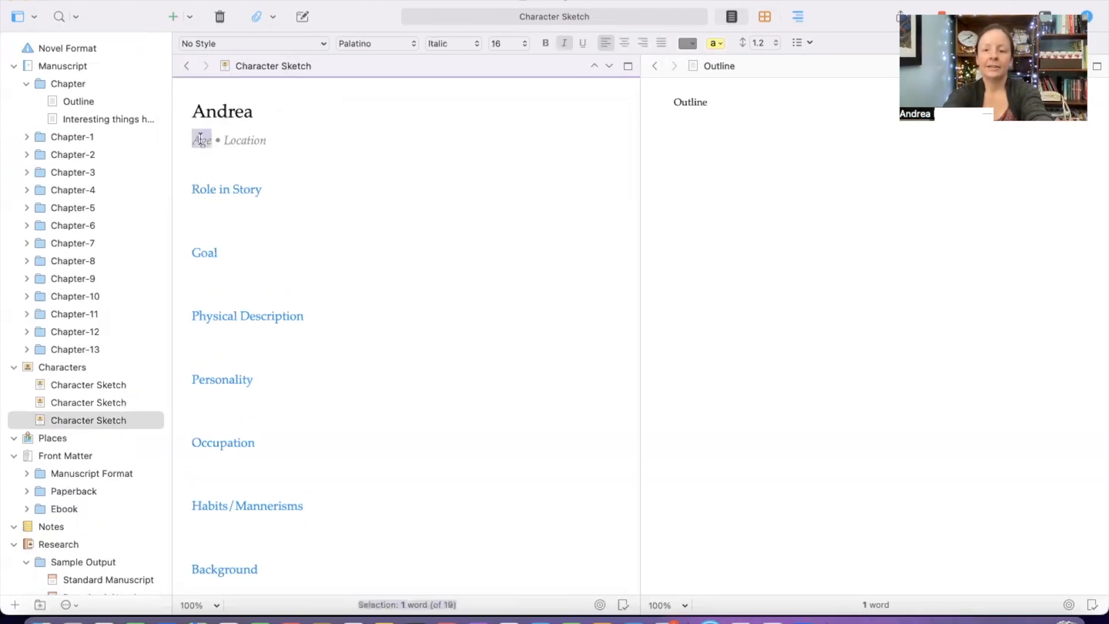
{"action": "type", "text": "Young"}
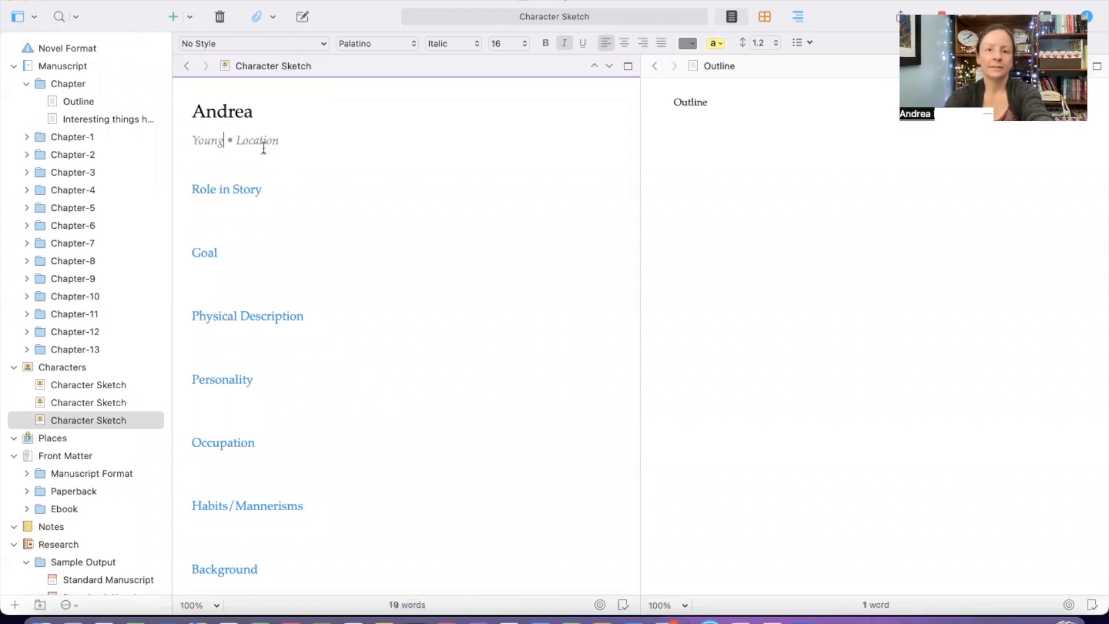
{"action": "triple_click", "coordinate": [263, 154]}
{"action": "double_click", "coordinate": [263, 137]}
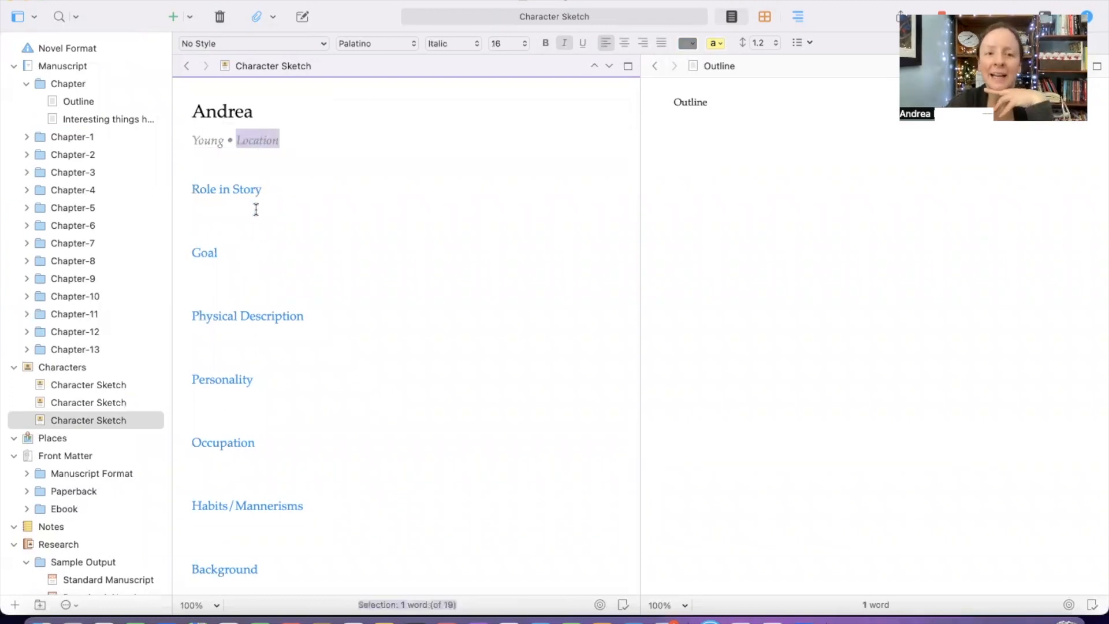
{"action": "left_click", "coordinate": [254, 209]}
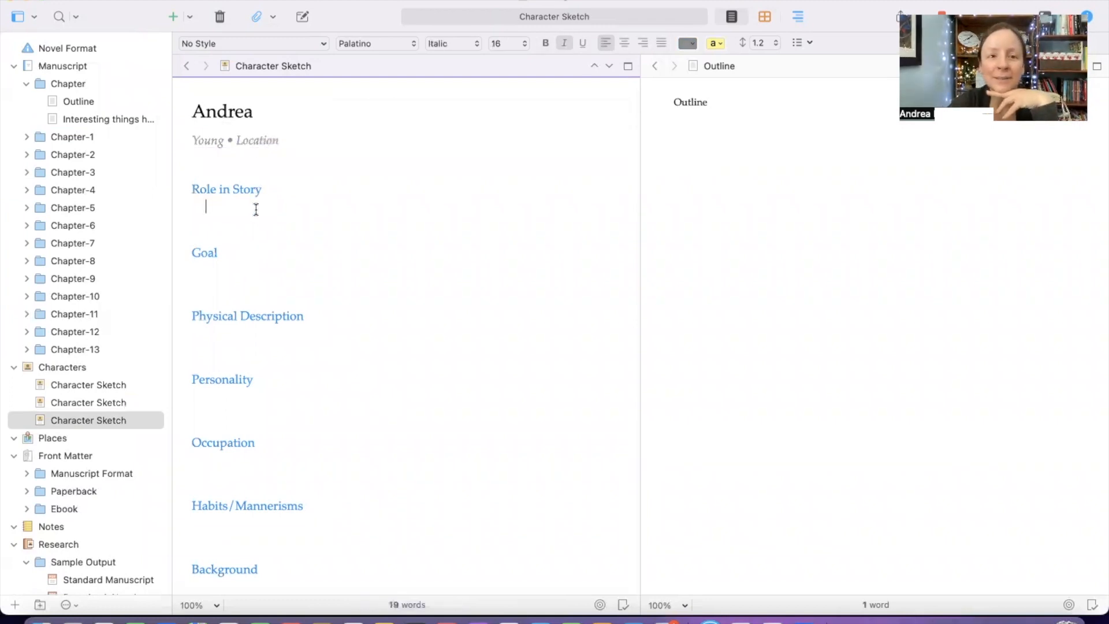
Rename the third Character Sketch document in the Characters folder with the character's name.
{"action": "left_click", "coordinate": [74, 418]}
{"action": "left_click", "coordinate": [74, 418]}
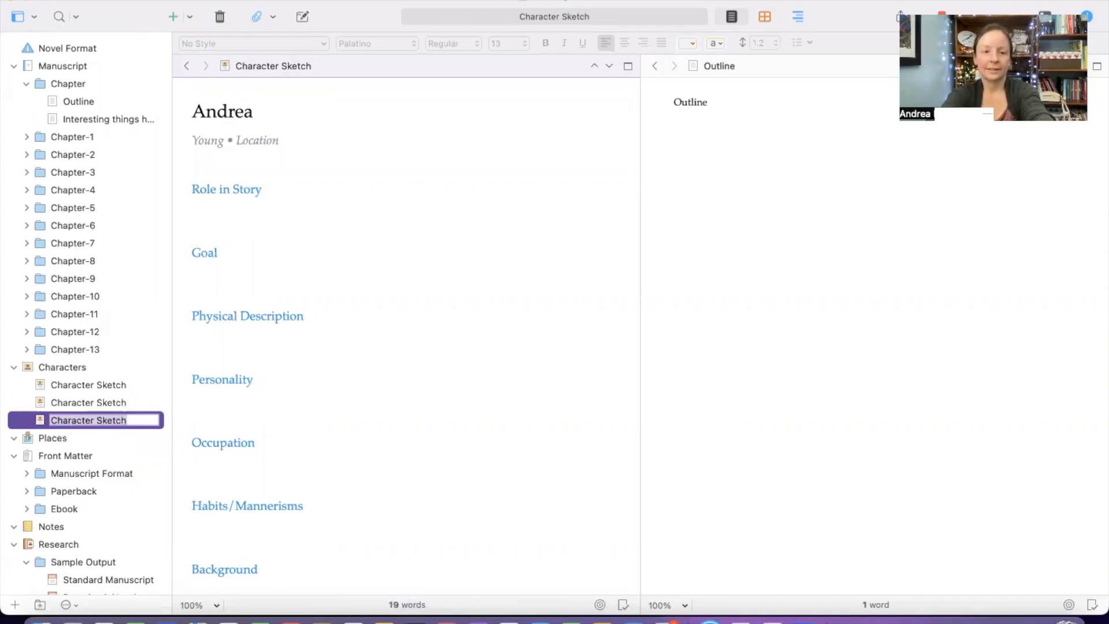
{"action": "type", "text": "Andrea"}
{"action": "key", "text": "Return"}
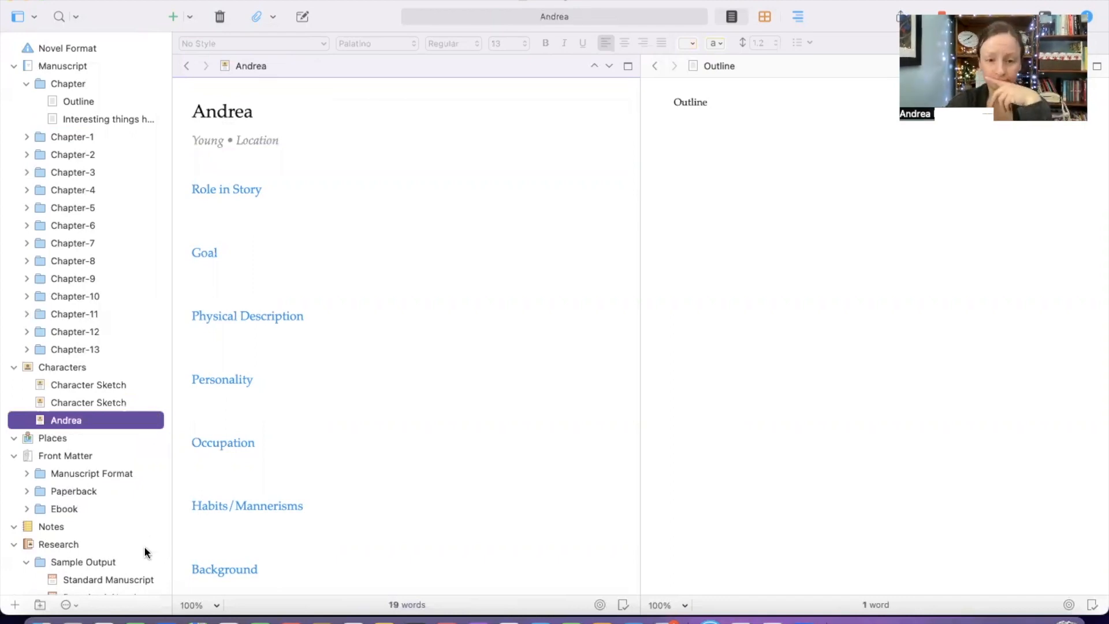
{"action": "left_click", "coordinate": [301, 332]}
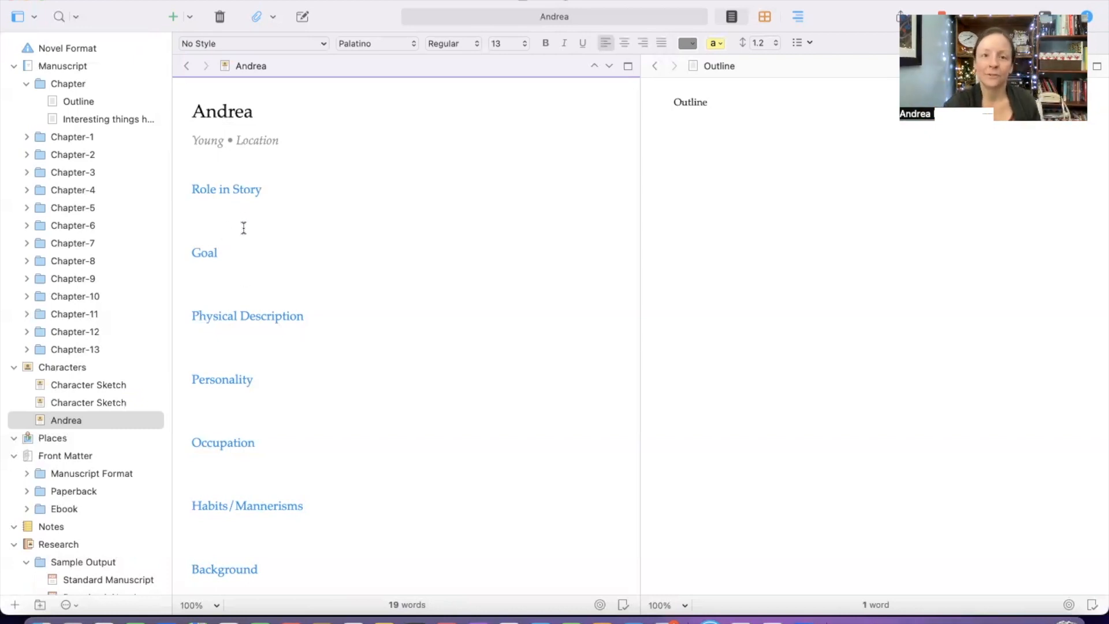
{"action": "scroll", "coordinate": [243, 228], "scroll_direction": "down", "scroll_amount": 3}
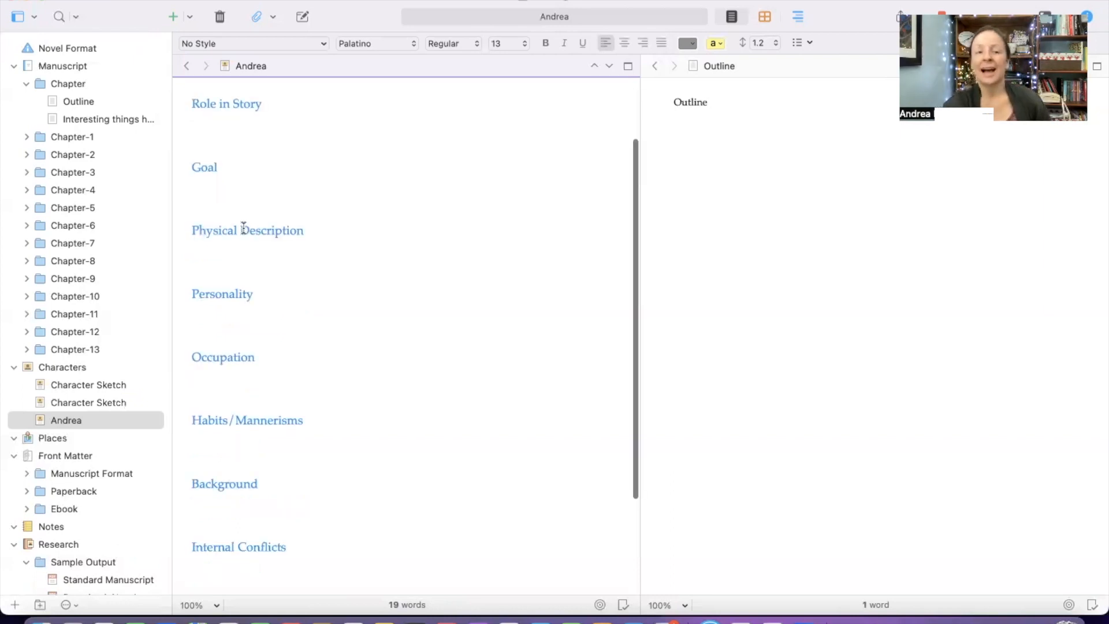
{"action": "scroll", "coordinate": [255, 332], "scroll_direction": "down", "scroll_amount": 5}
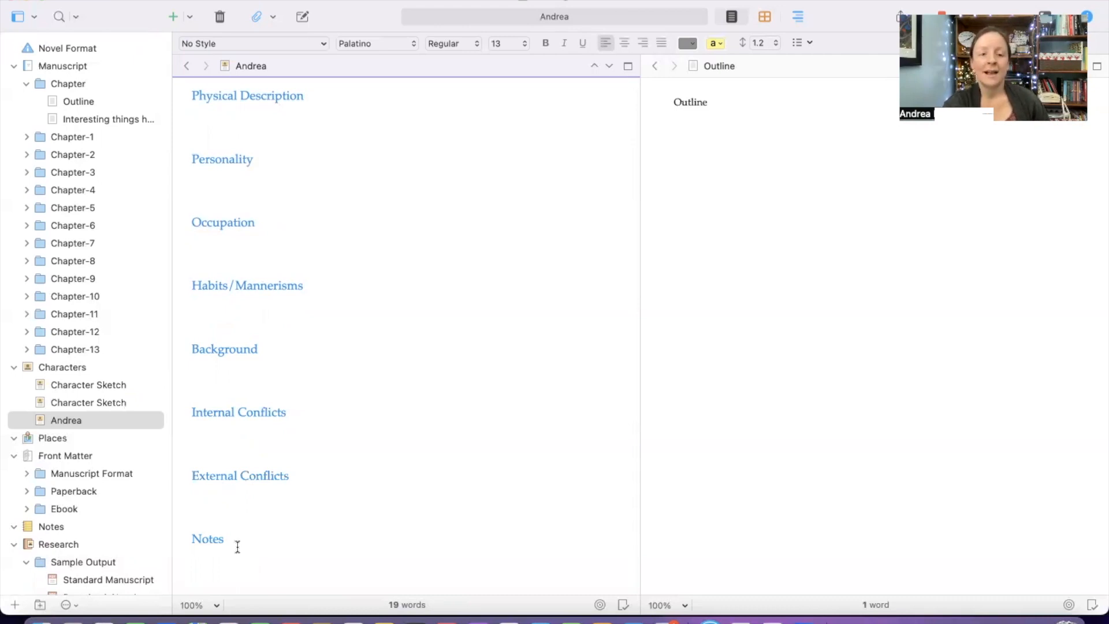
{"action": "scroll", "coordinate": [237, 547], "scroll_direction": "down", "scroll_amount": 1}
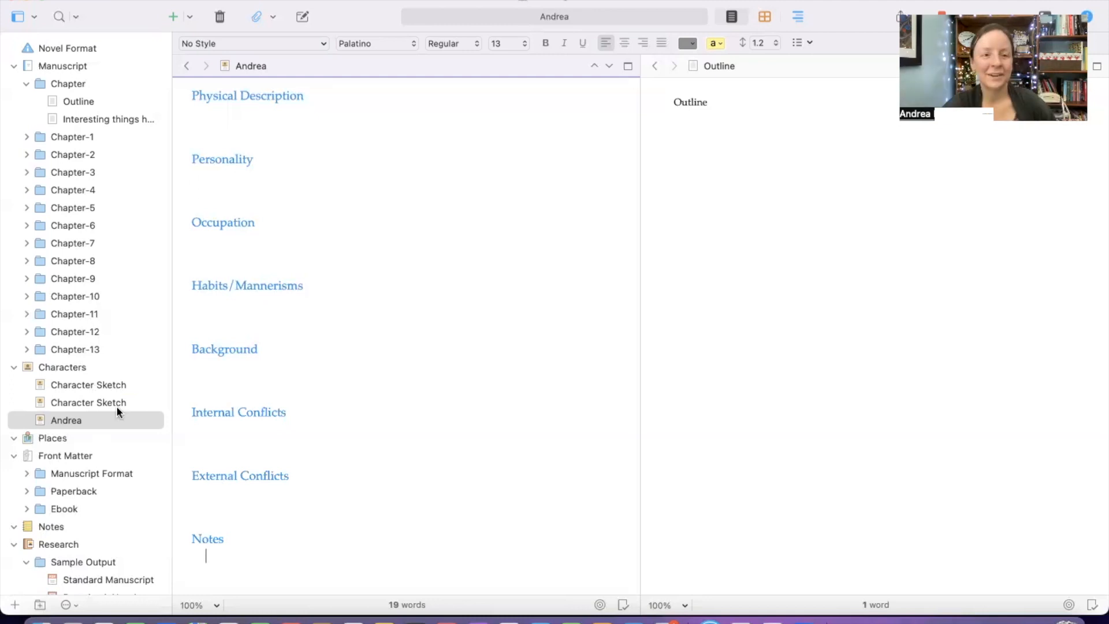
Add three Setting Sketch documents to the Places folder.
{"action": "left_click", "coordinate": [32, 439]}
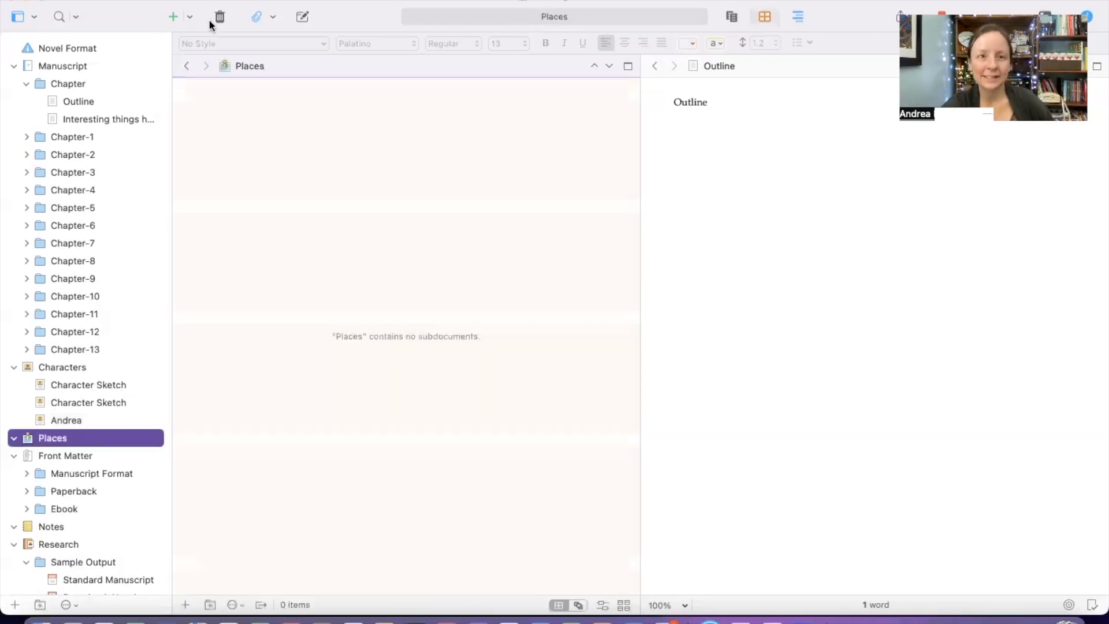
{"action": "left_click", "coordinate": [168, 21]}
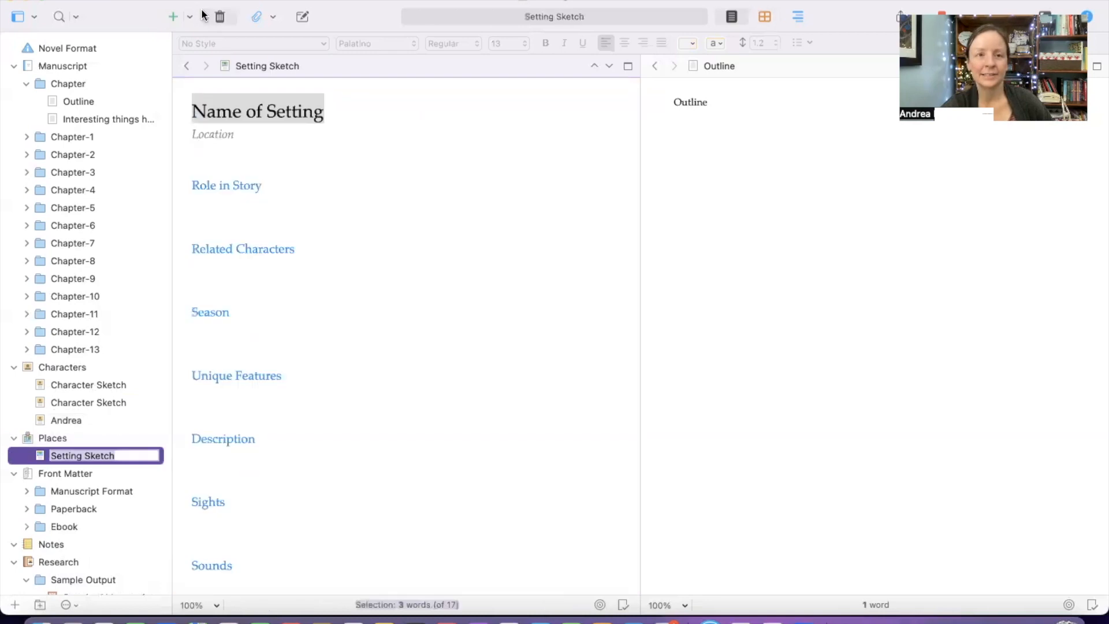
{"action": "left_click", "coordinate": [195, 18]}
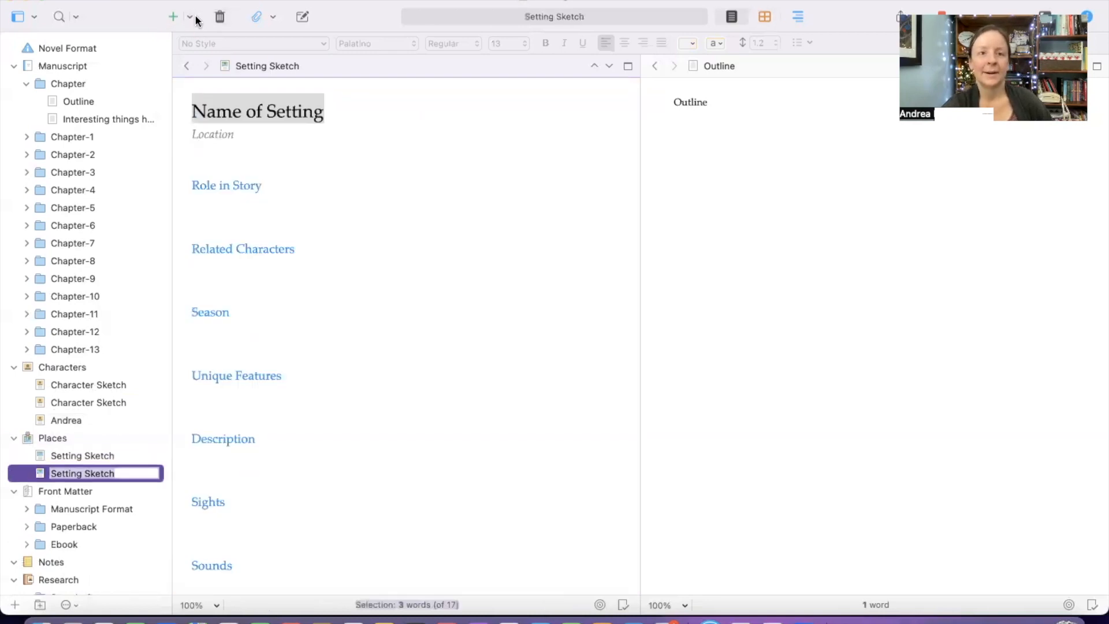
{"action": "left_click", "coordinate": [189, 16]}
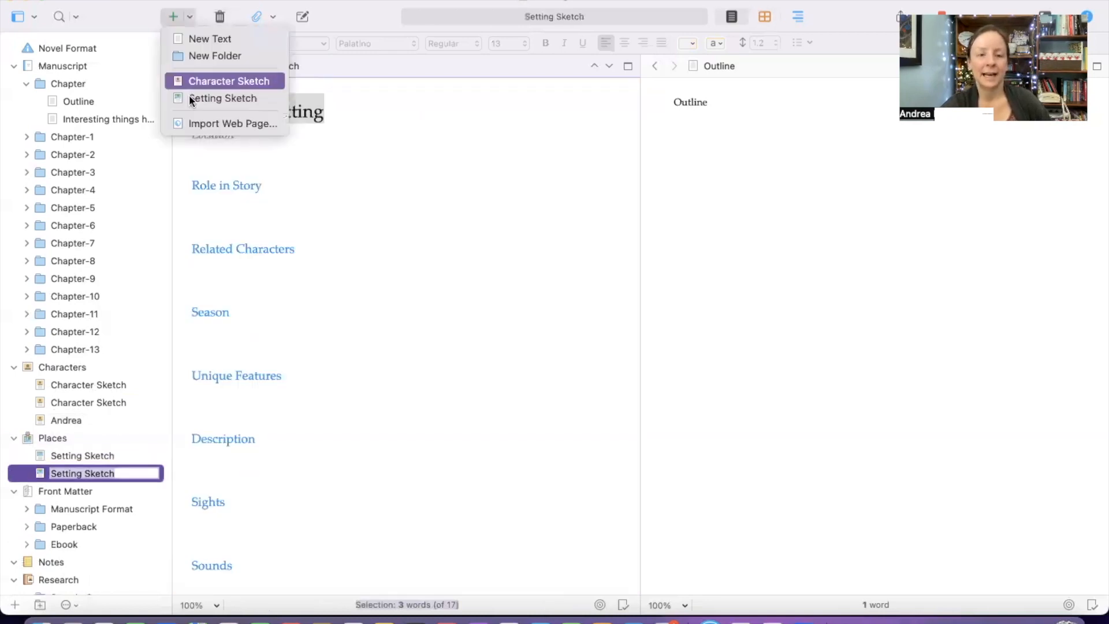
{"action": "left_click", "coordinate": [190, 96]}
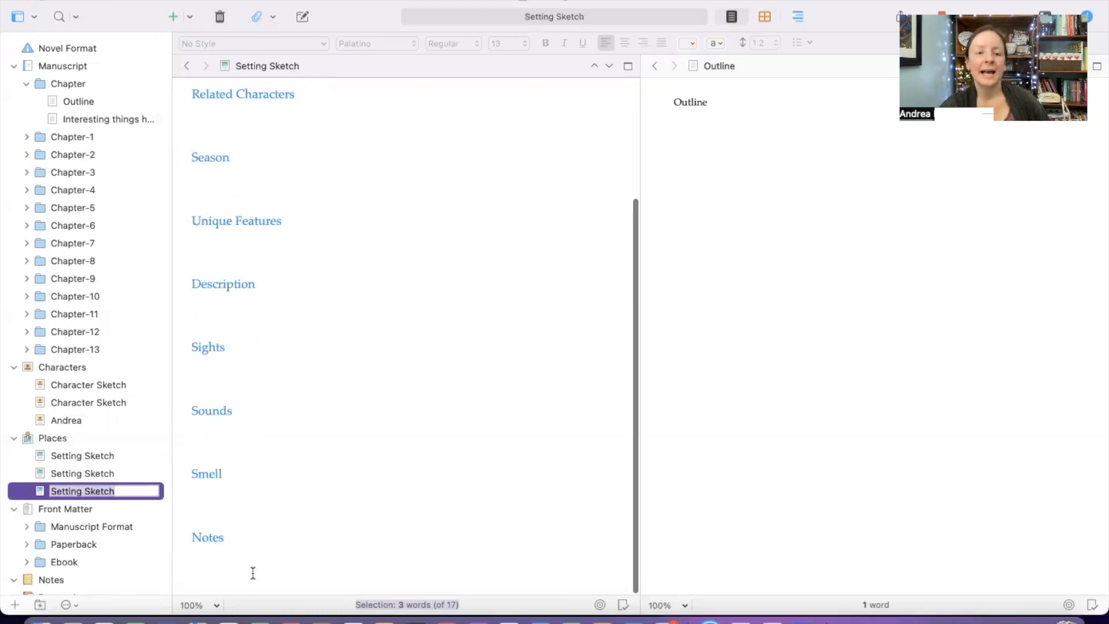
{"action": "scroll", "coordinate": [253, 573], "scroll_direction": "up", "scroll_amount": 1}
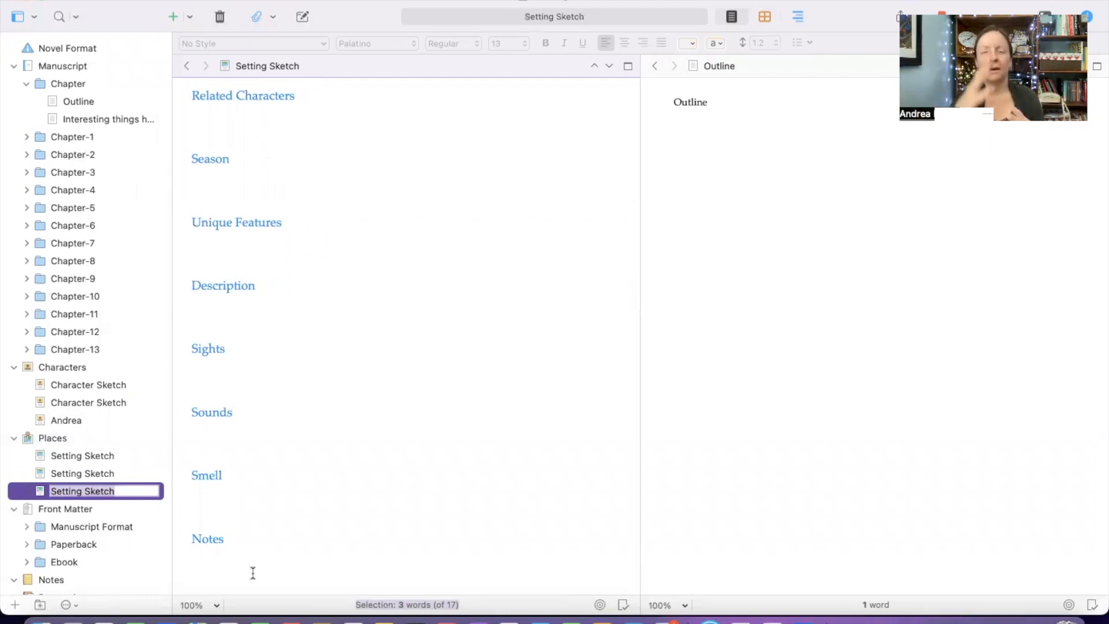
Open the Manuscript folder's corkboard and write "Write a few sentences here." on the Chapter-1 index card.
{"action": "left_click", "coordinate": [66, 67]}
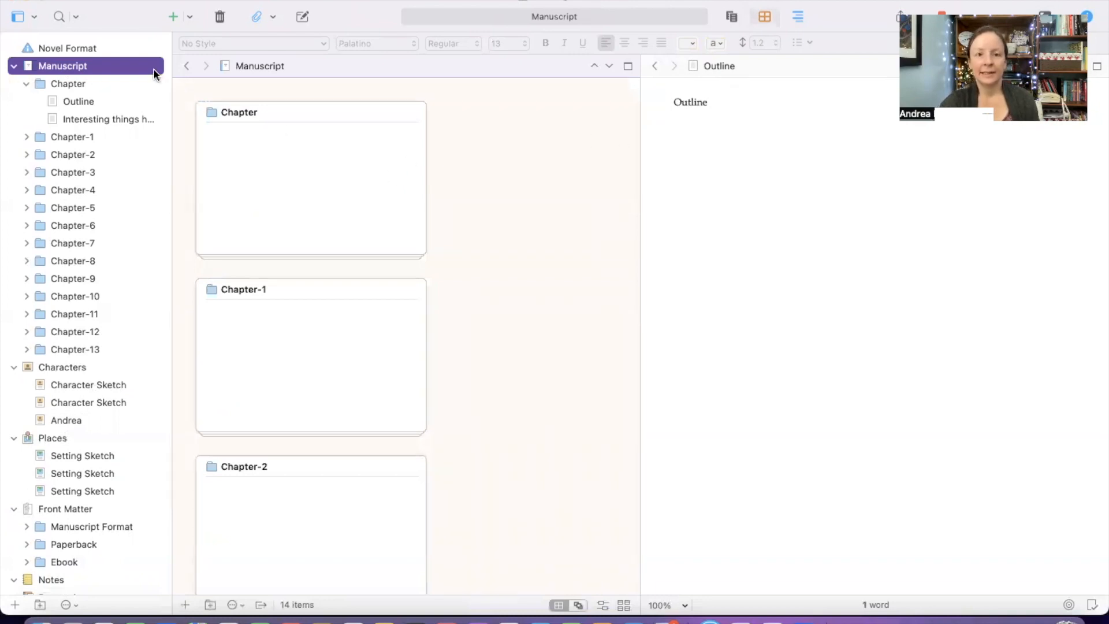
{"action": "left_click", "coordinate": [268, 155]}
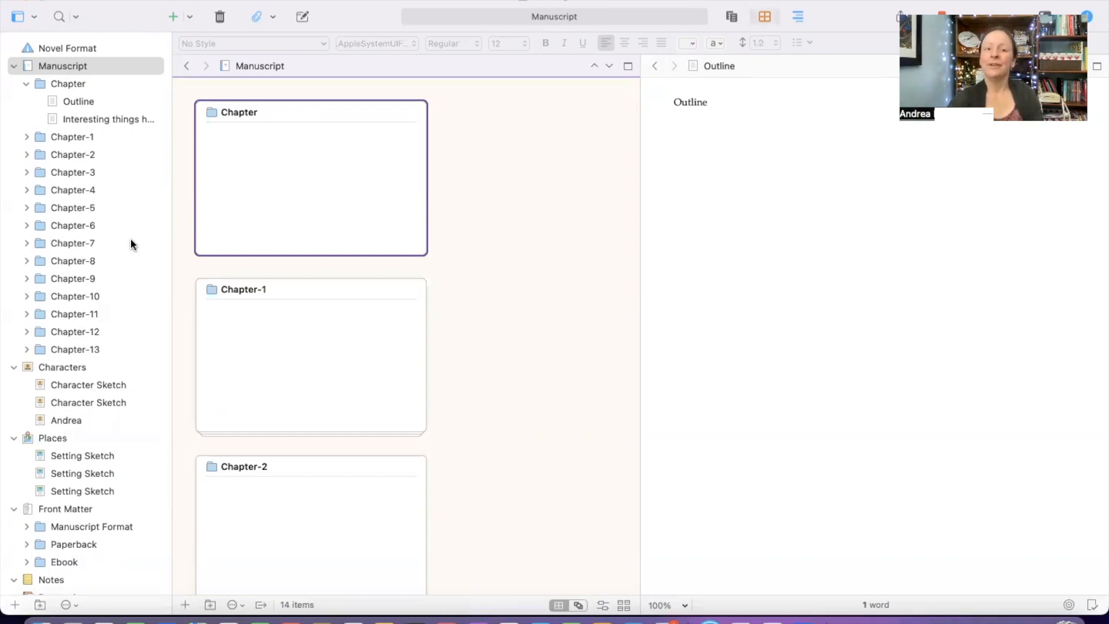
{"action": "left_click", "coordinate": [244, 323]}
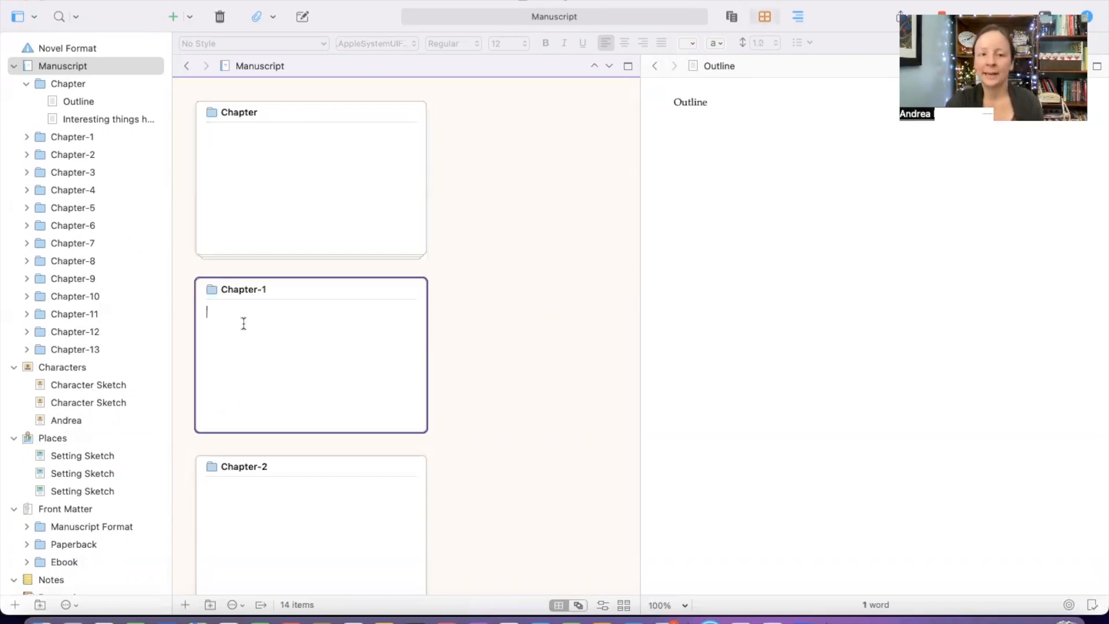
{"action": "type", "text": "Write a ew"}
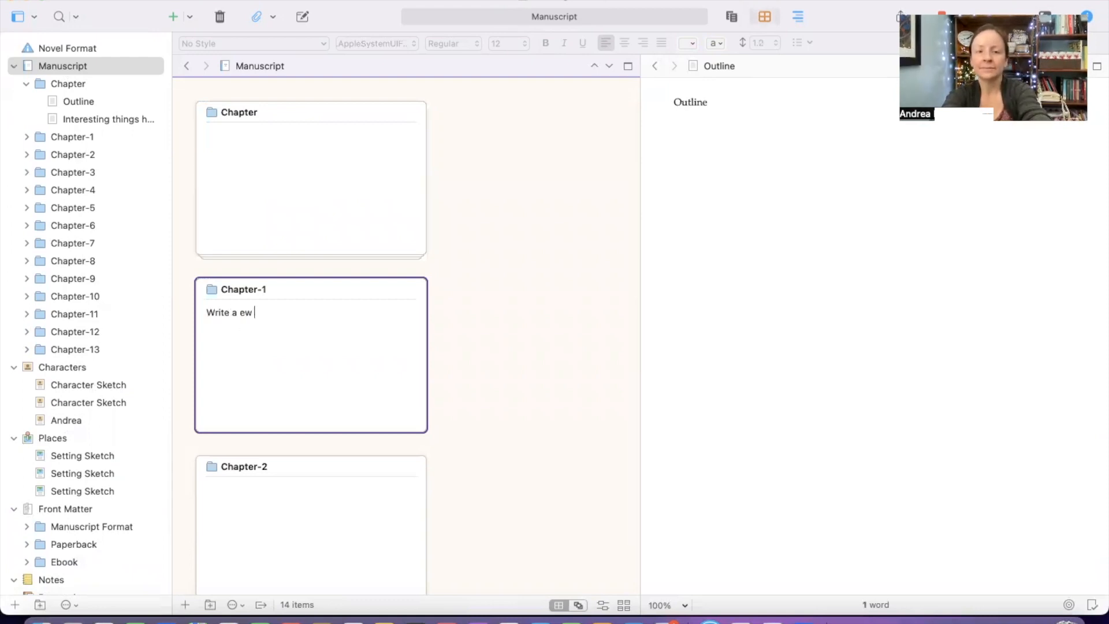
{"action": "key", "text": "BackSpace"}
{"action": "key", "text": "BackSpace"}
{"action": "key", "text": "BackSpace"}
{"action": "type", "text": "few sentenc"}
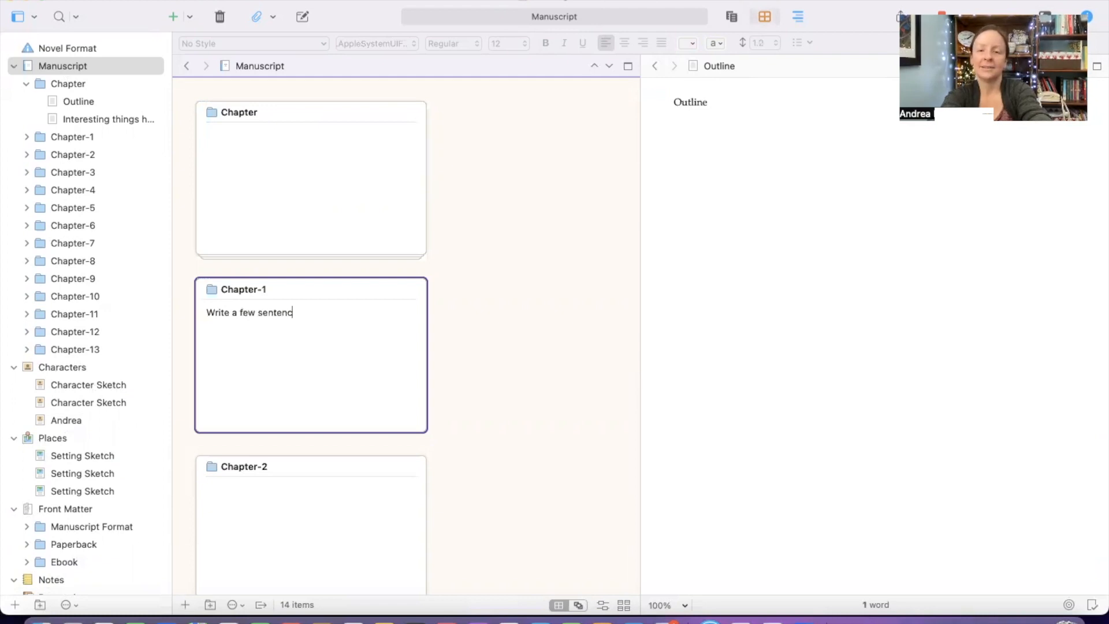
{"action": "type", "text": "es here."}
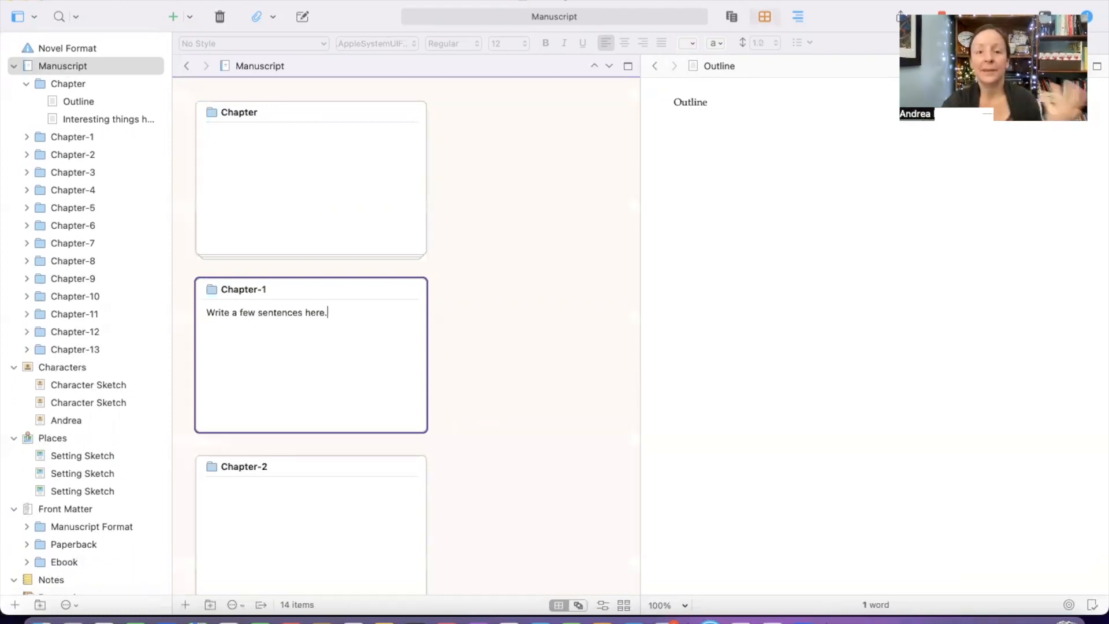
Reorder the corkboard cards so that Chapter-2 comes after Chapter-3.
{"action": "scroll", "coordinate": [273, 386], "scroll_direction": "down", "scroll_amount": 1}
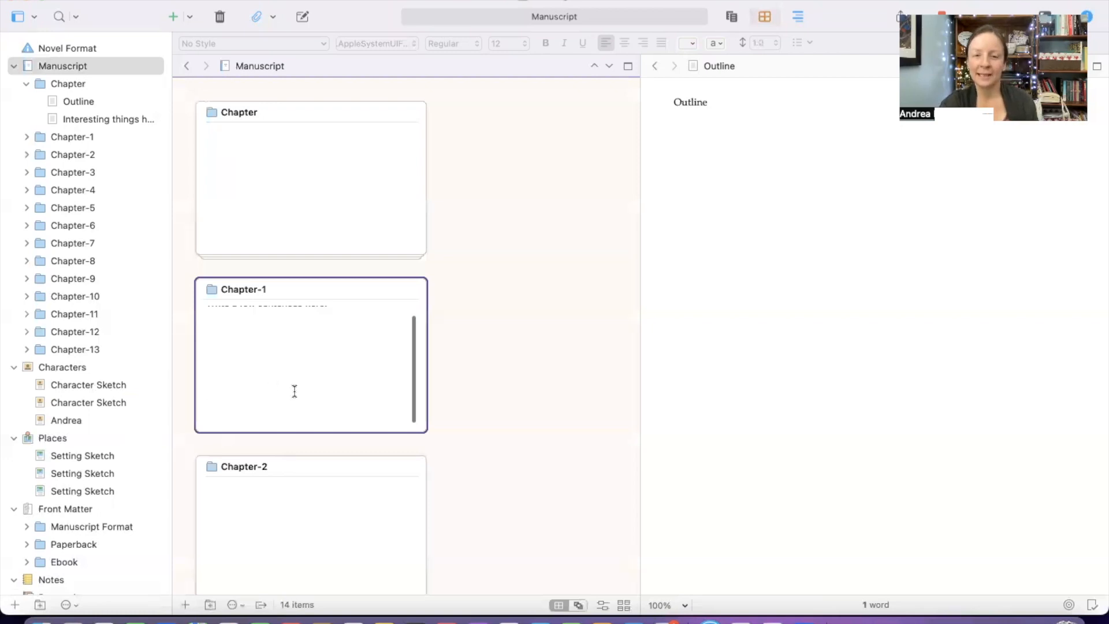
{"action": "scroll", "coordinate": [328, 402], "scroll_direction": "up", "scroll_amount": 1}
{"action": "scroll", "coordinate": [498, 404], "scroll_direction": "down", "scroll_amount": 5}
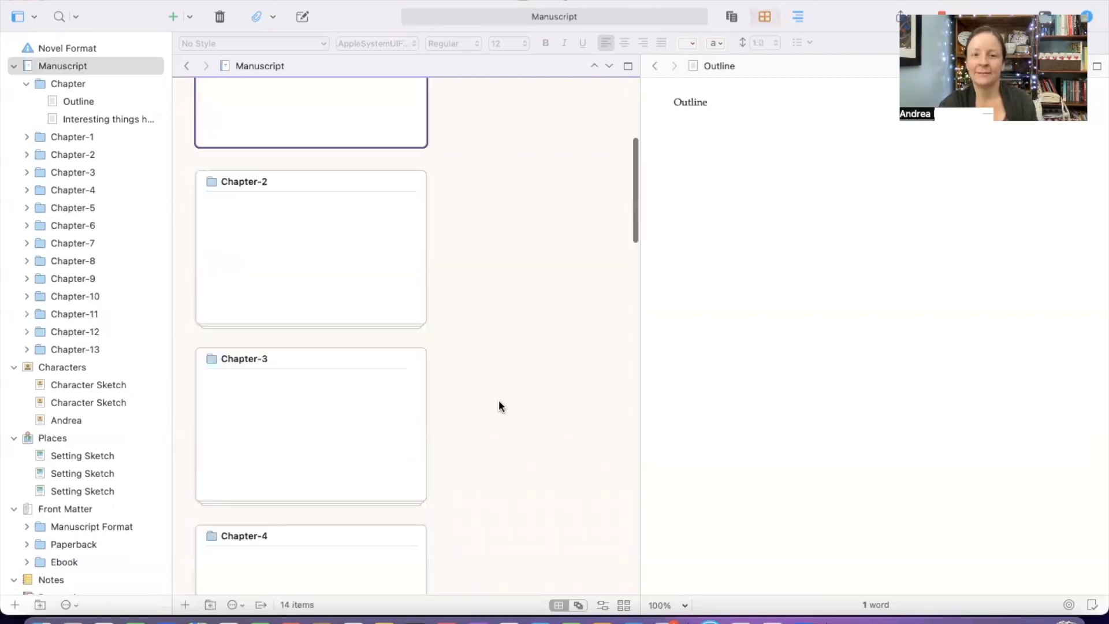
{"action": "scroll", "coordinate": [498, 405], "scroll_direction": "down", "scroll_amount": 4}
{"action": "scroll", "coordinate": [290, 310], "scroll_direction": "down", "scroll_amount": 5}
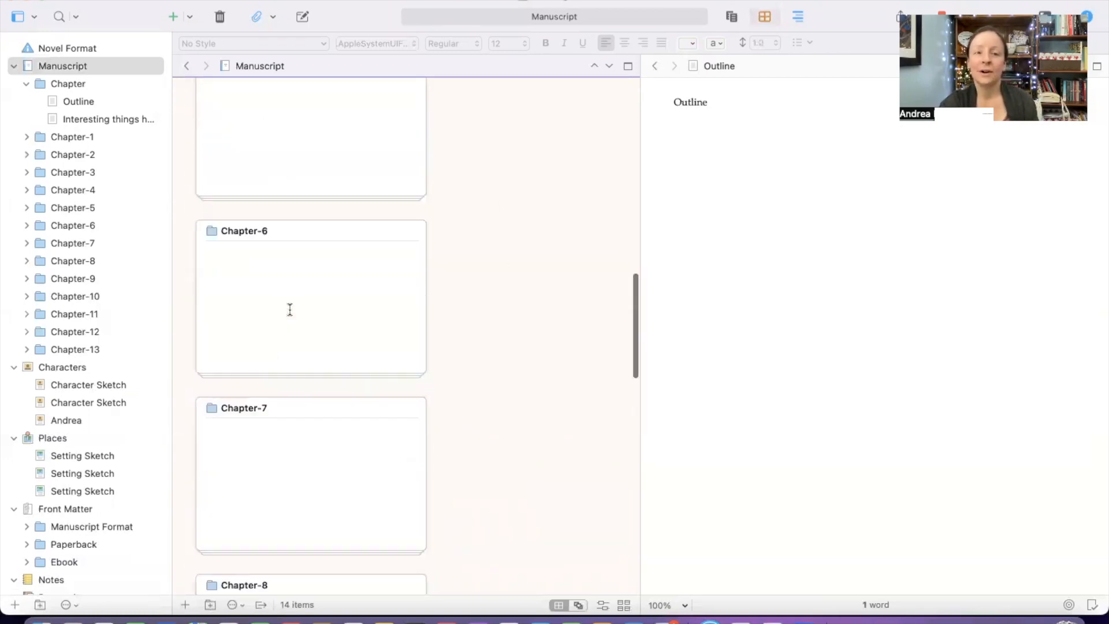
{"action": "scroll", "coordinate": [290, 309], "scroll_direction": "up", "scroll_amount": 9}
{"action": "scroll", "coordinate": [451, 228], "scroll_direction": "up", "scroll_amount": 2}
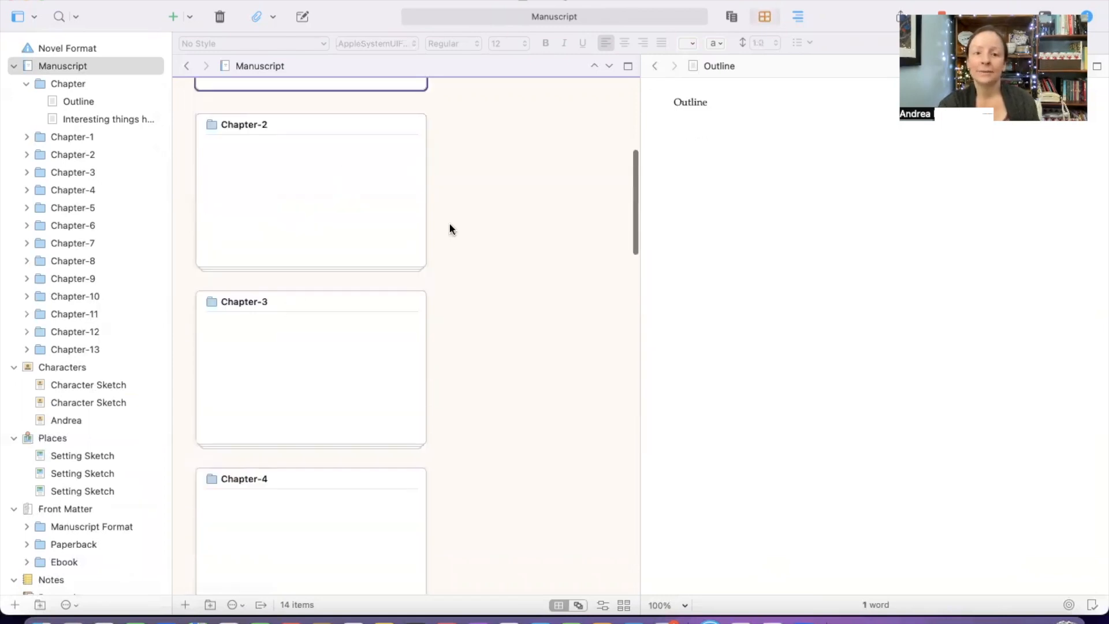
{"action": "left_click_drag", "start_coordinate": [322, 220], "coordinate": [361, 410]}
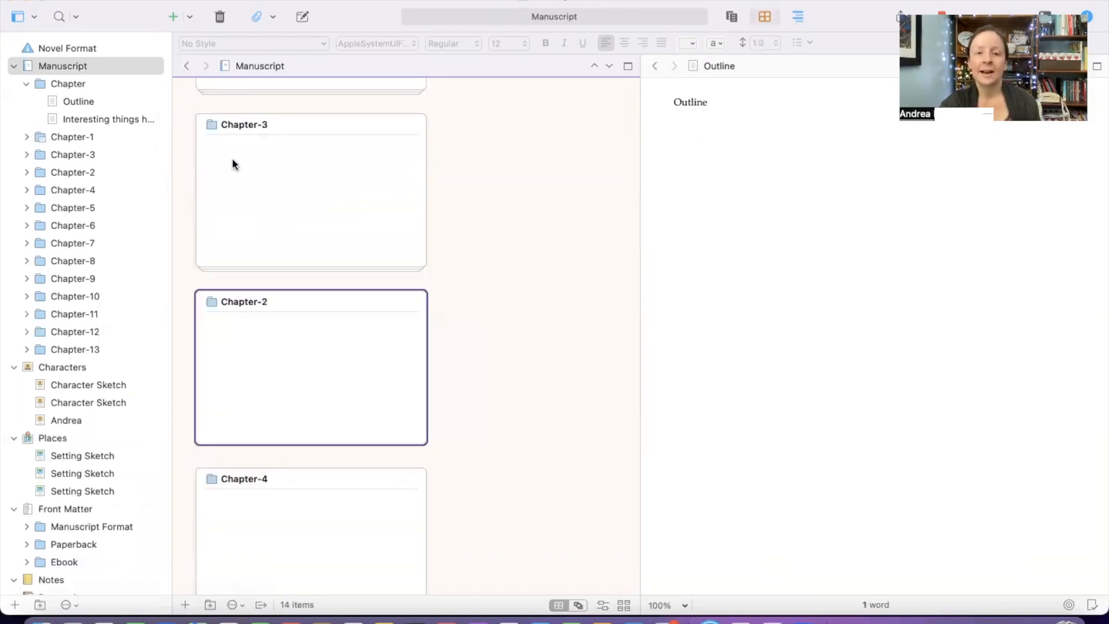
{"action": "scroll", "coordinate": [316, 238], "scroll_direction": "up", "scroll_amount": 2}
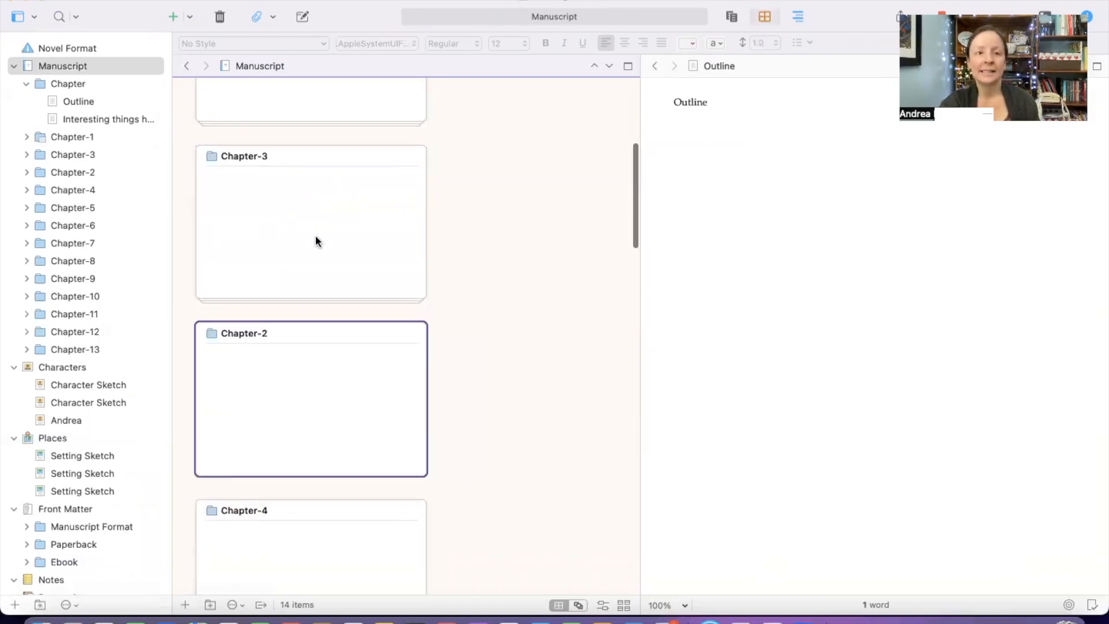
Expand the Chapter-1 and Chapter-3 folders and move "Interesting things happen" from Chapter to the start of Chapter-3.
{"action": "left_click", "coordinate": [26, 137]}
{"action": "left_click", "coordinate": [27, 172]}
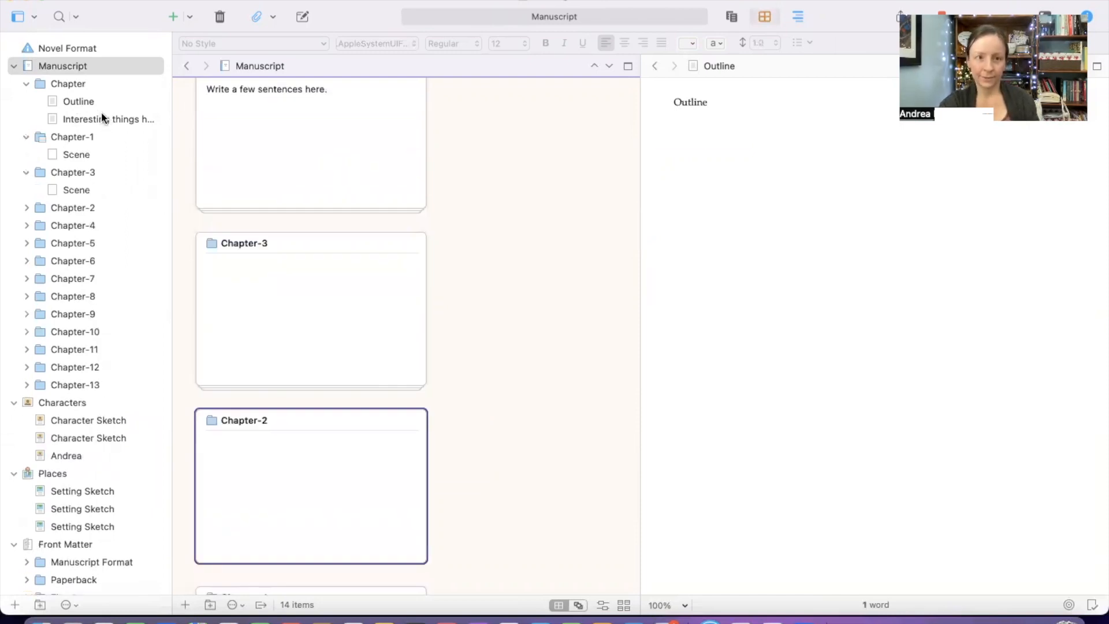
{"action": "left_click_drag", "start_coordinate": [94, 120], "coordinate": [88, 183]}
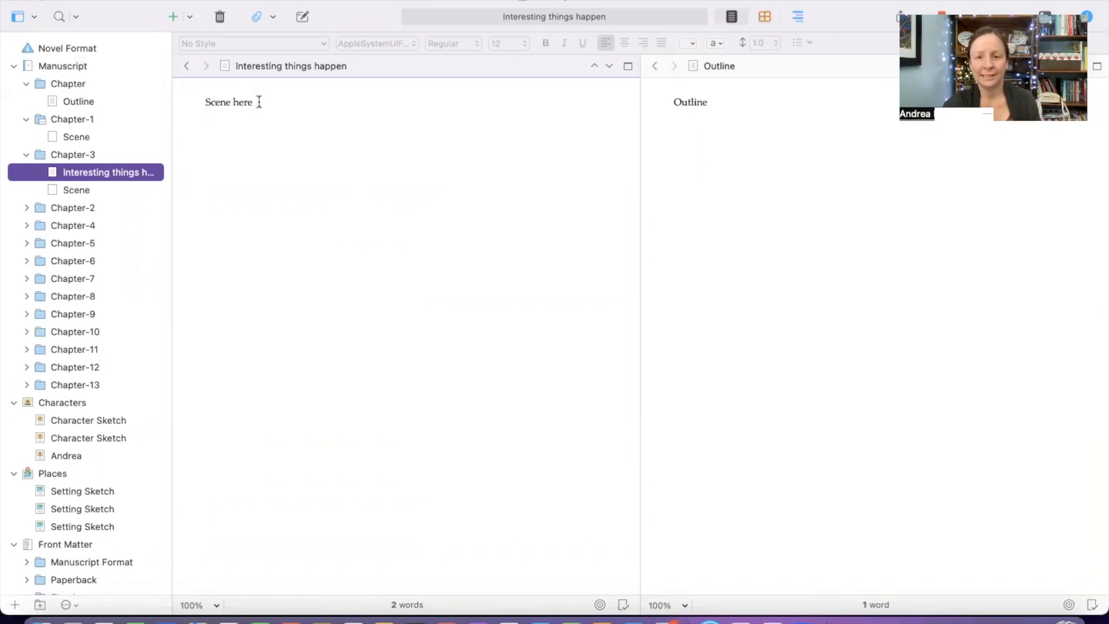
Load the Manuscript folder in the second editor and show its documents as one continuous text.
{"action": "left_click", "coordinate": [635, 98]}
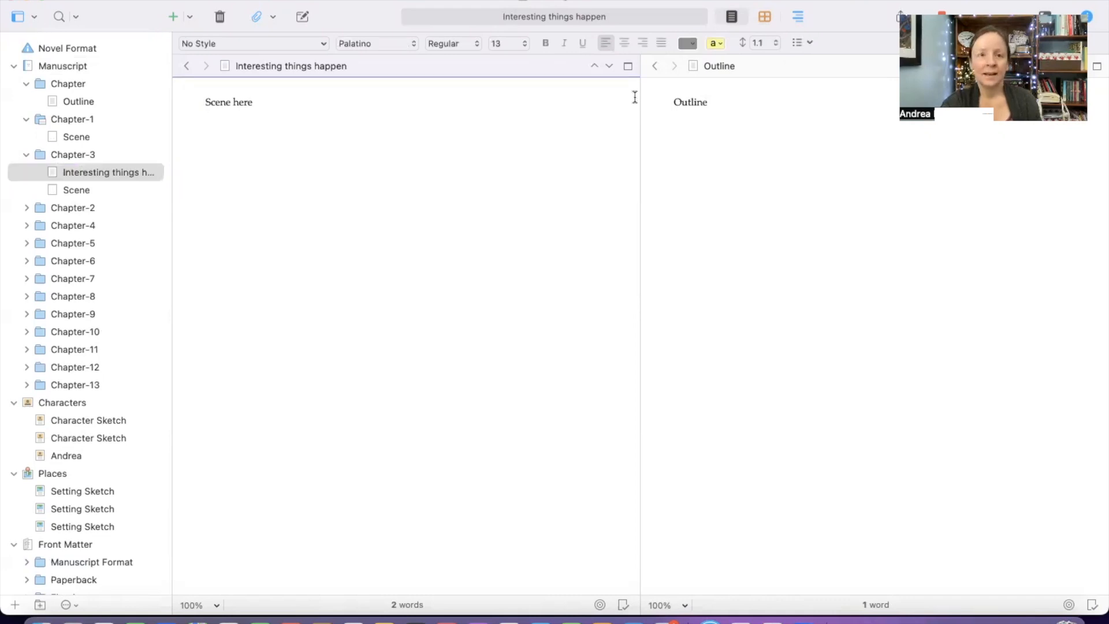
{"action": "left_click", "coordinate": [843, 69]}
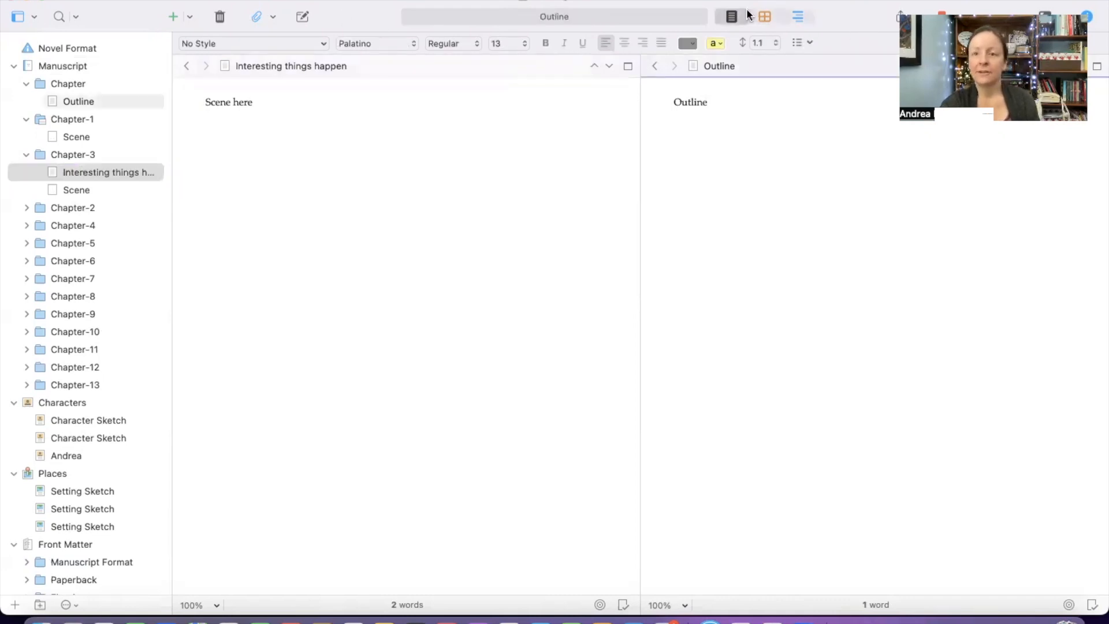
{"action": "left_click", "coordinate": [66, 66]}
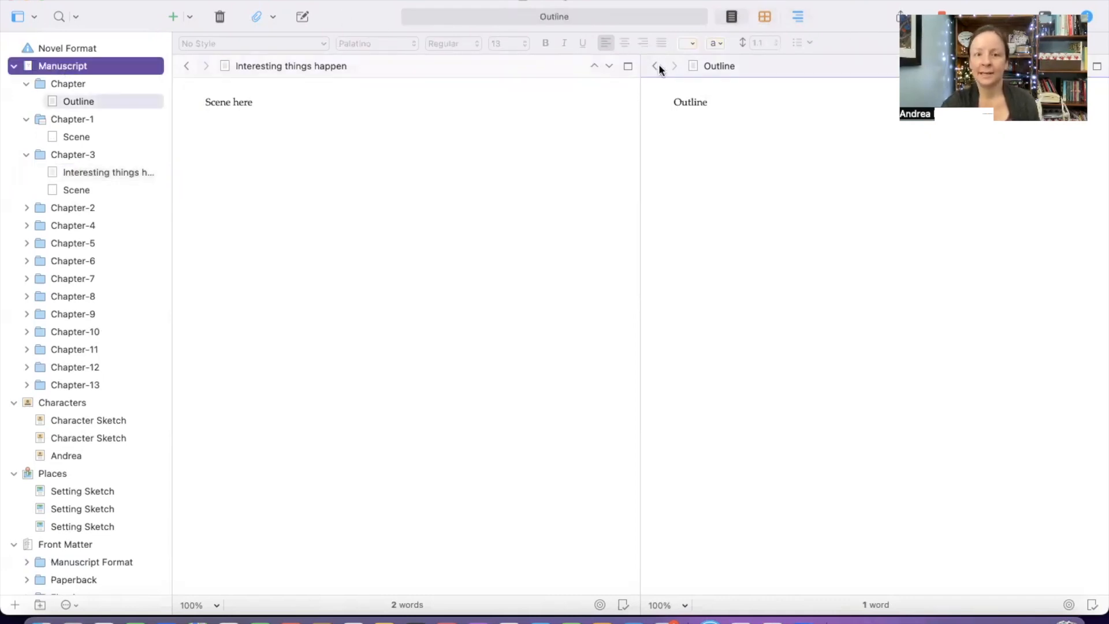
{"action": "left_click", "coordinate": [765, 16]}
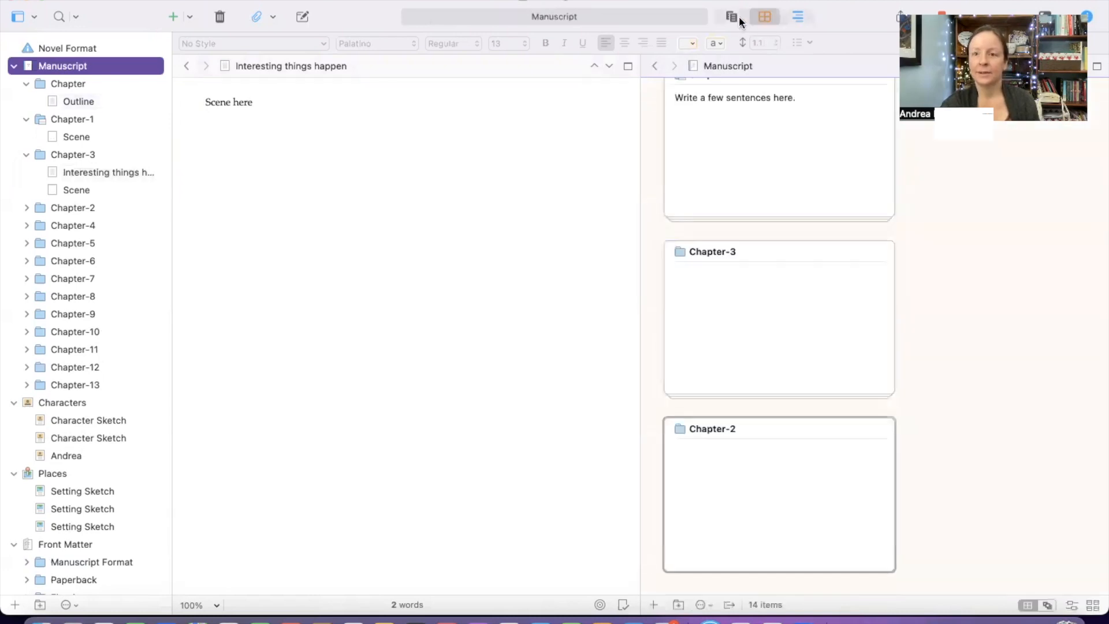
{"action": "left_click", "coordinate": [729, 20]}
{"action": "left_click", "coordinate": [392, 184]}
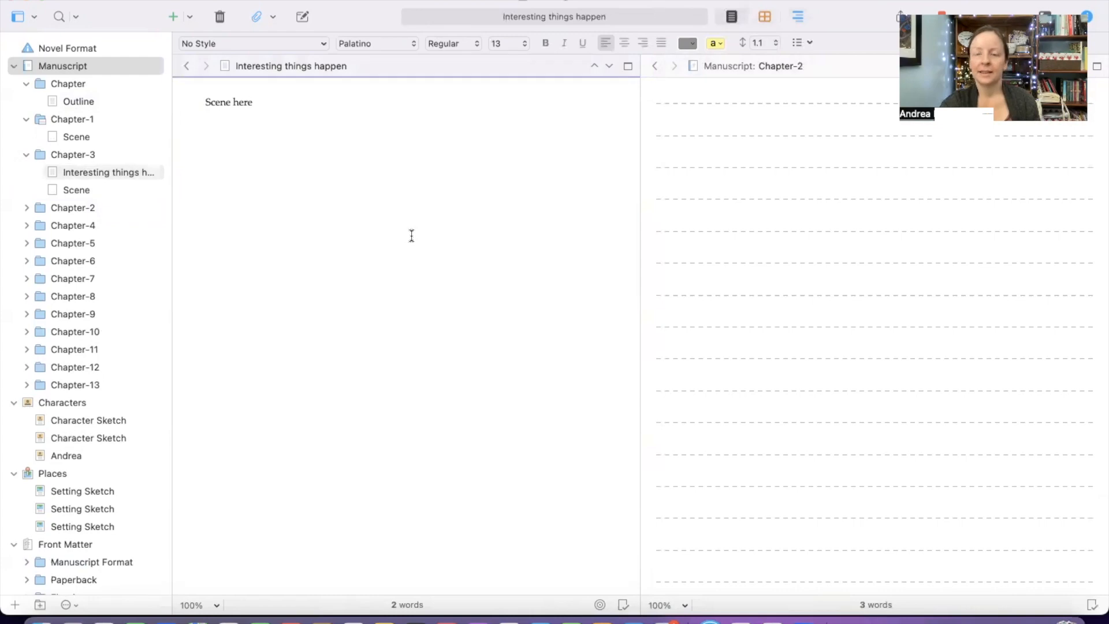
{"action": "scroll", "coordinate": [745, 162], "scroll_direction": "up", "scroll_amount": 5}
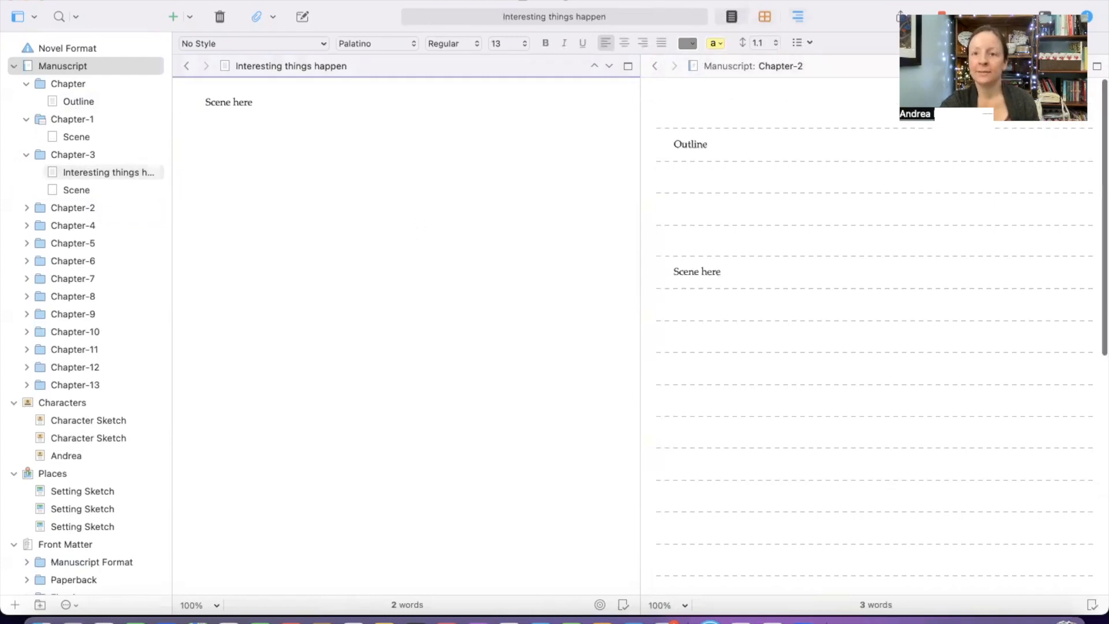
Show the Manuscript folder's corkboard in the first editor beside the combined text.
{"action": "left_click", "coordinate": [766, 18]}
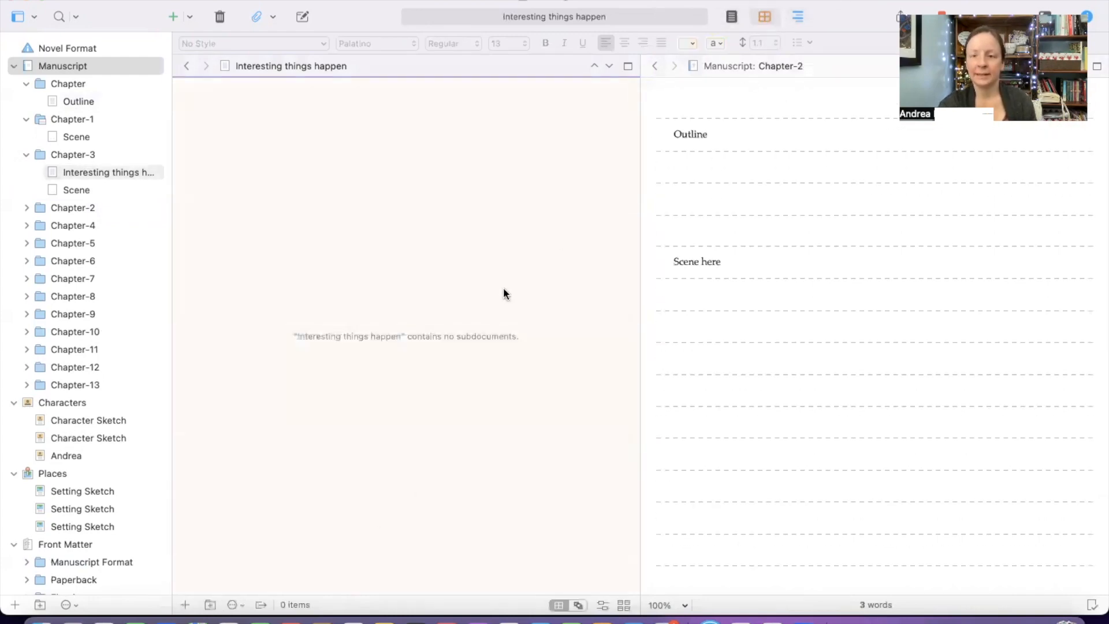
{"action": "left_click", "coordinate": [82, 59]}
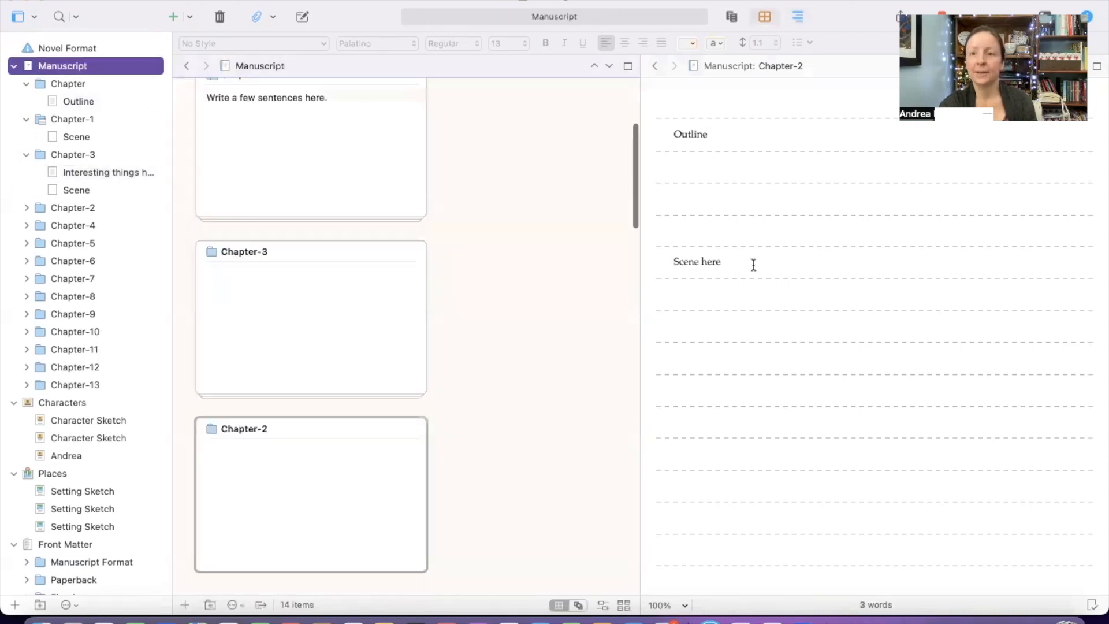
{"action": "left_click", "coordinate": [622, 193]}
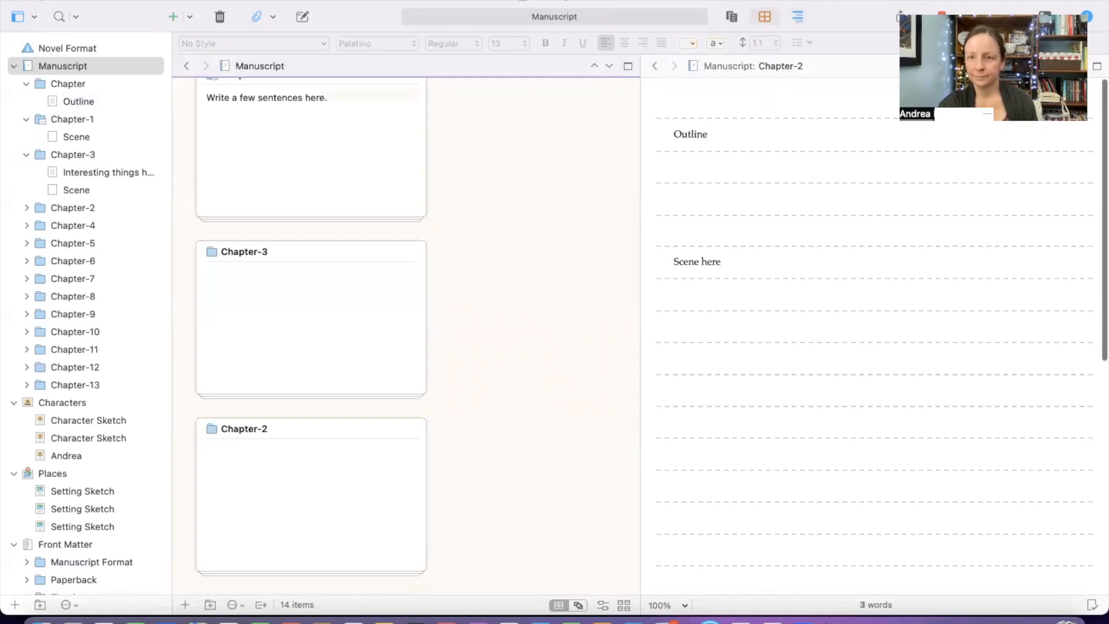
Switch the Manuscript folder to the outliner view and widen that editor to show the Total Target and Total Progress columns.
{"action": "left_click_drag", "start_coordinate": [624, 2], "coordinate": [624, 35]}
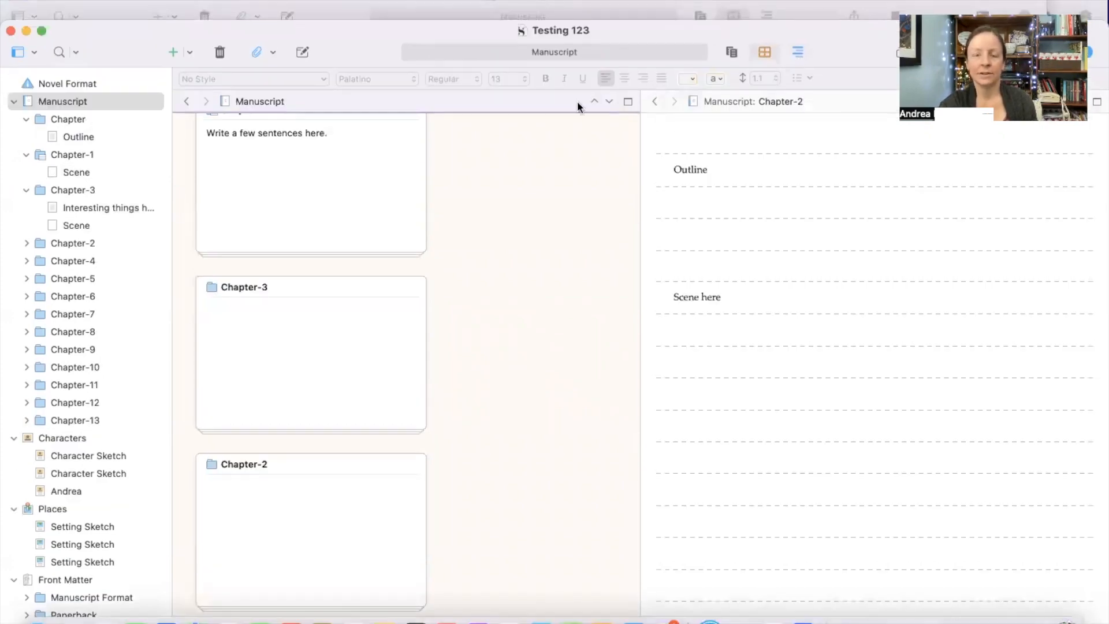
{"action": "key", "text": "super+3"}
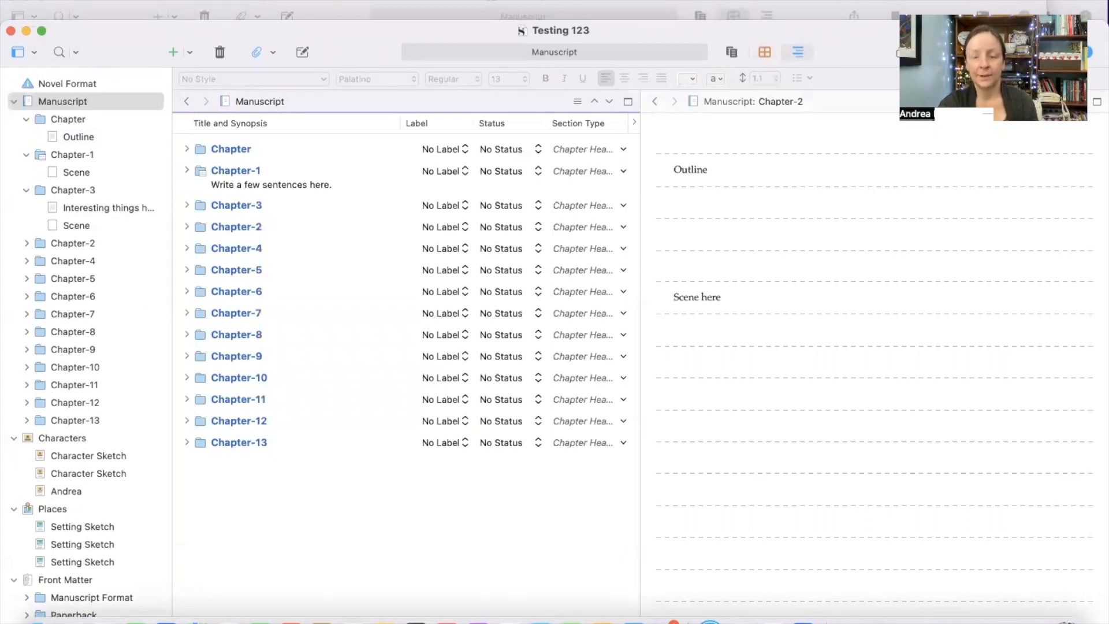
{"action": "left_click_drag", "start_coordinate": [346, 51], "coordinate": [354, 16]}
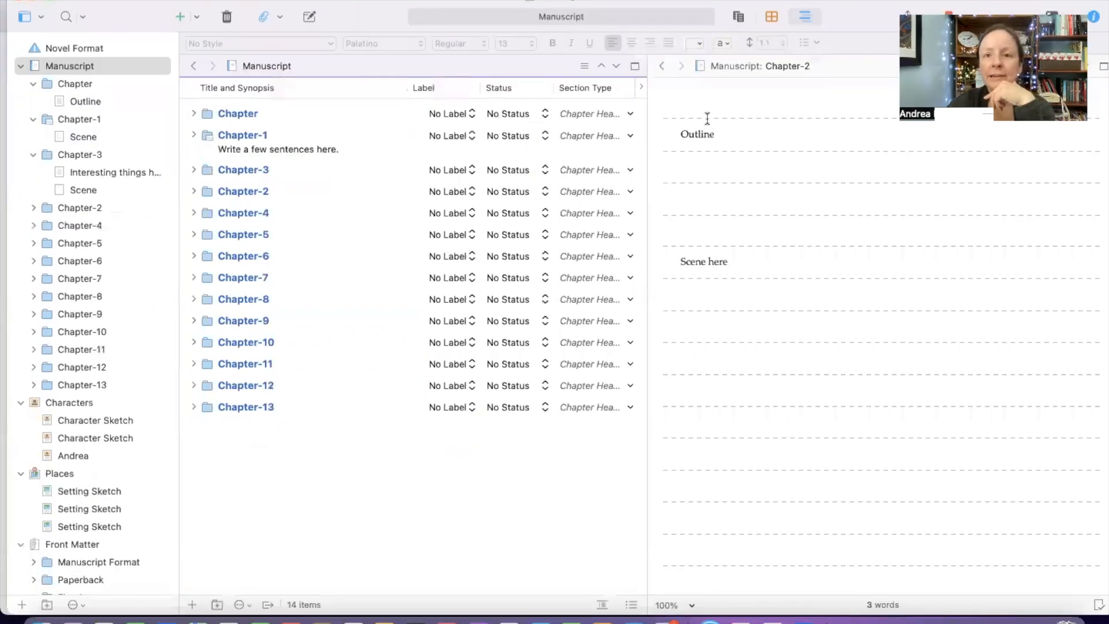
{"action": "left_click_drag", "start_coordinate": [715, 126], "coordinate": [810, 133]}
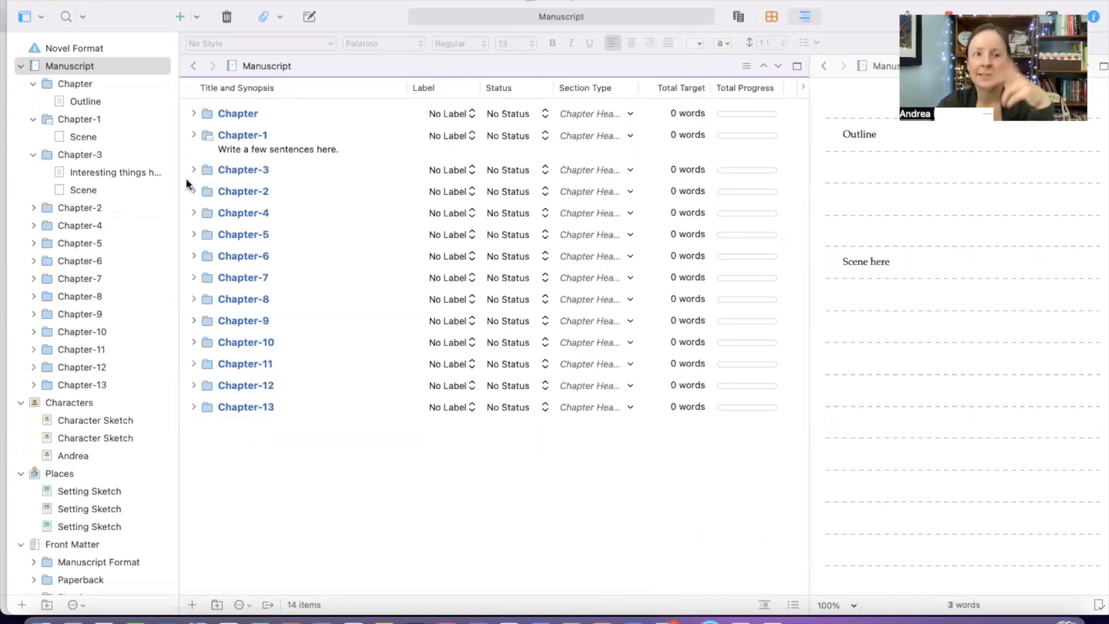
Open the Scene document in Chapter-1 and set the project's manuscript target to 50,000 words.
{"action": "left_click", "coordinate": [86, 136]}
{"action": "left_click", "coordinate": [491, 391]}
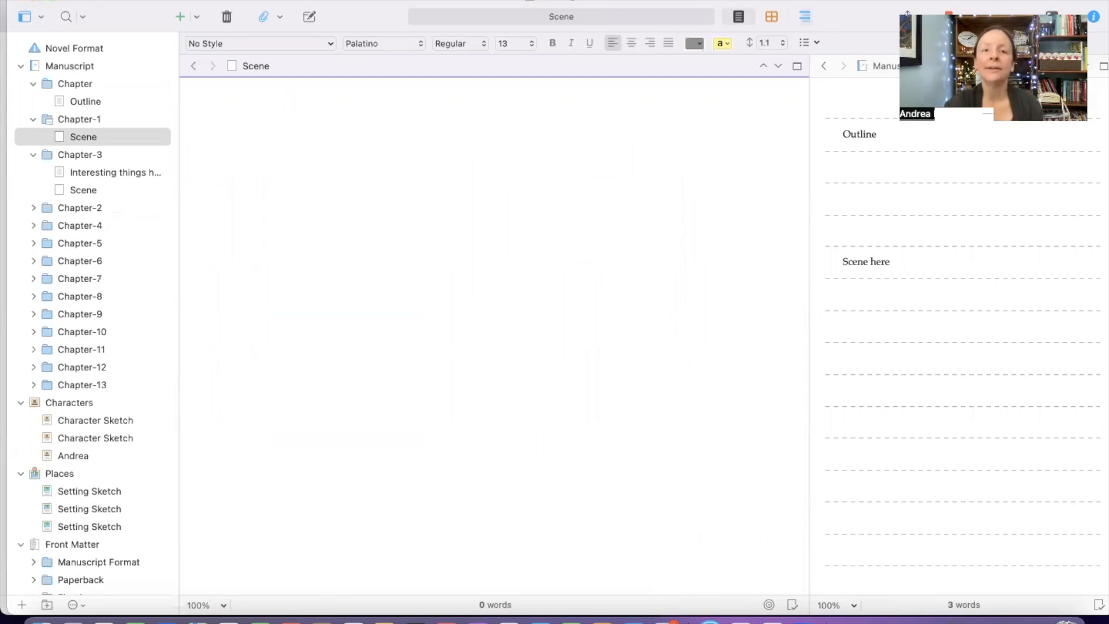
{"action": "left_click", "coordinate": [321, 1]}
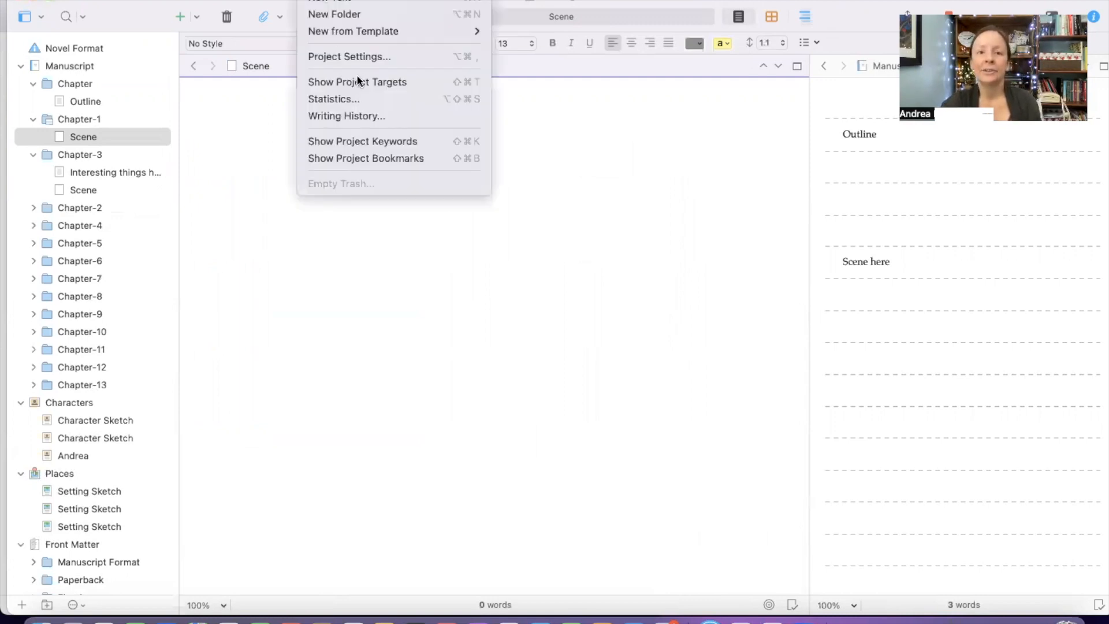
{"action": "left_click", "coordinate": [357, 77]}
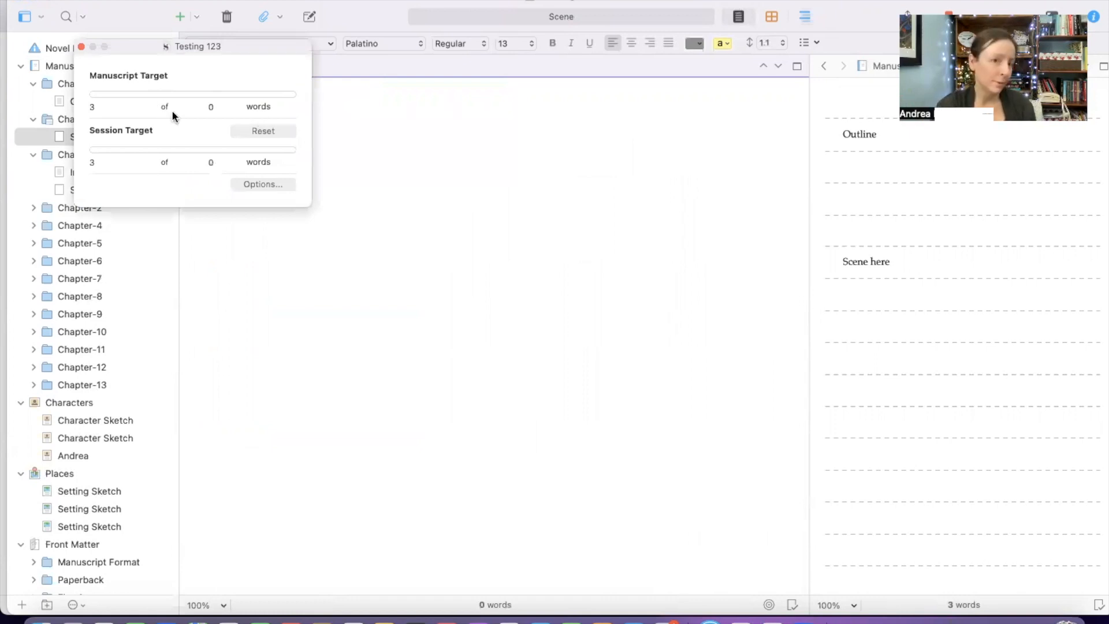
{"action": "left_click", "coordinate": [211, 107]}
{"action": "type", "text": "500"}
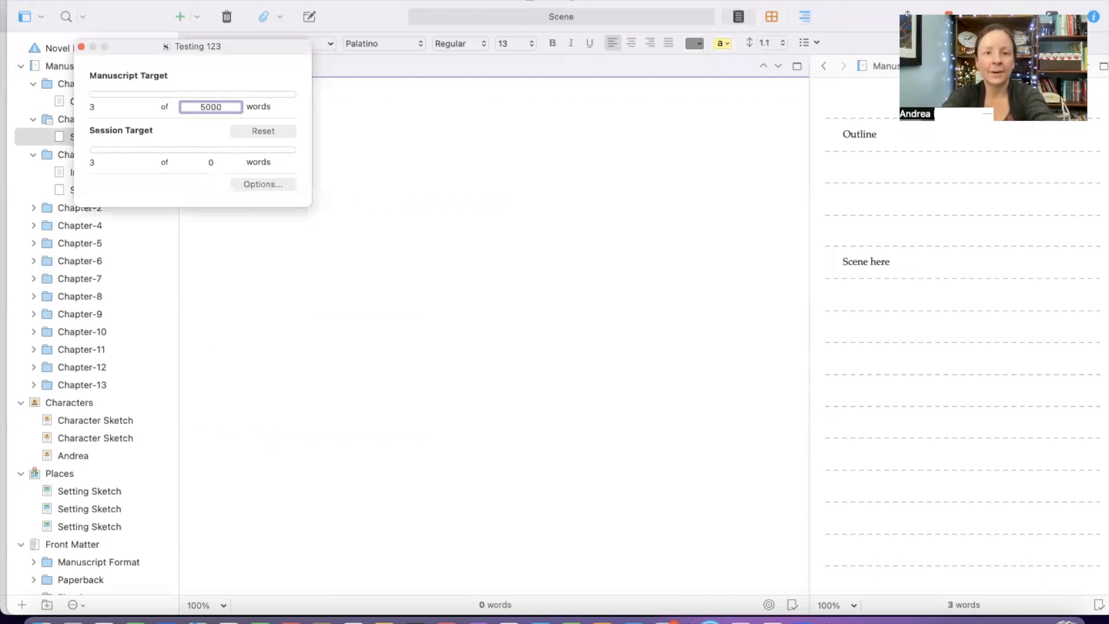
{"action": "type", "text": "0"}
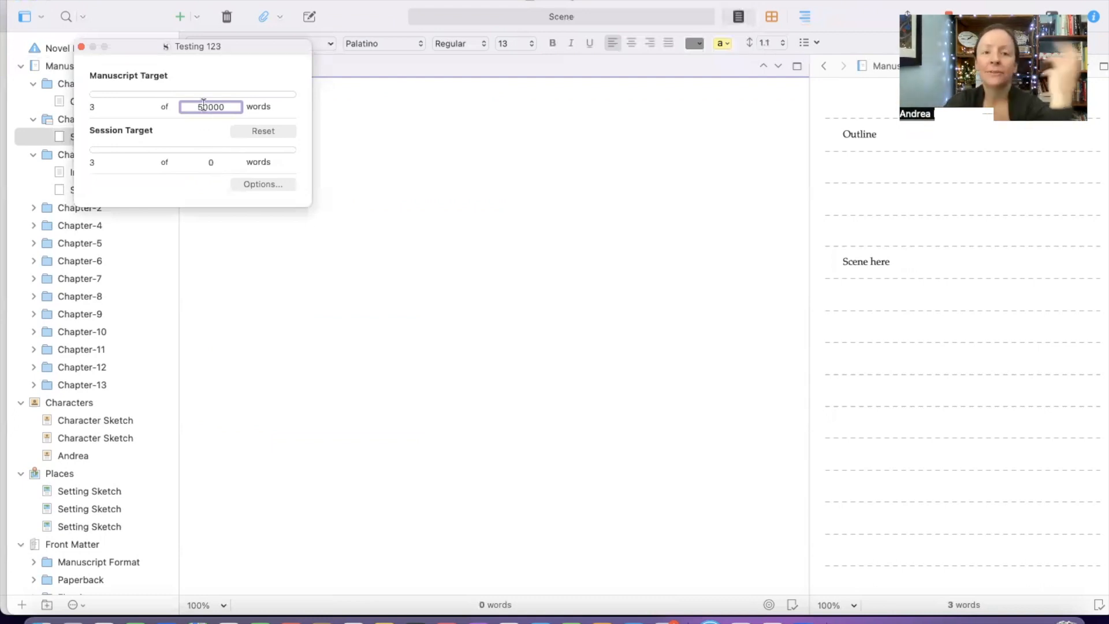
{"action": "key", "text": "Return"}
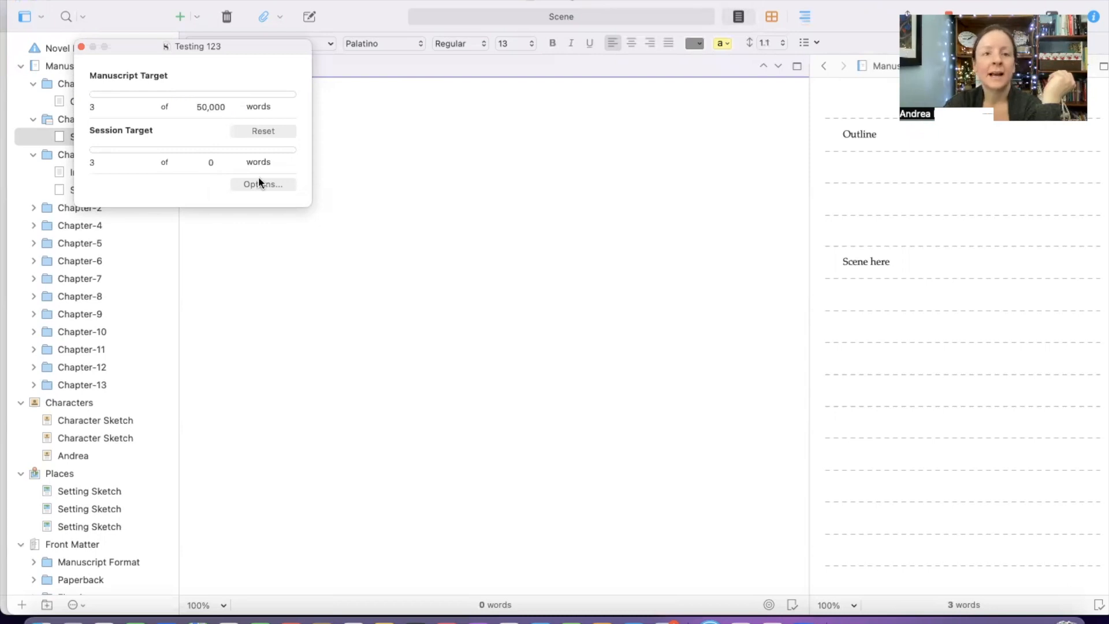
In the draft target options, enable Show overrun and set the deadline to 4/30/2023.
{"action": "left_click", "coordinate": [264, 184]}
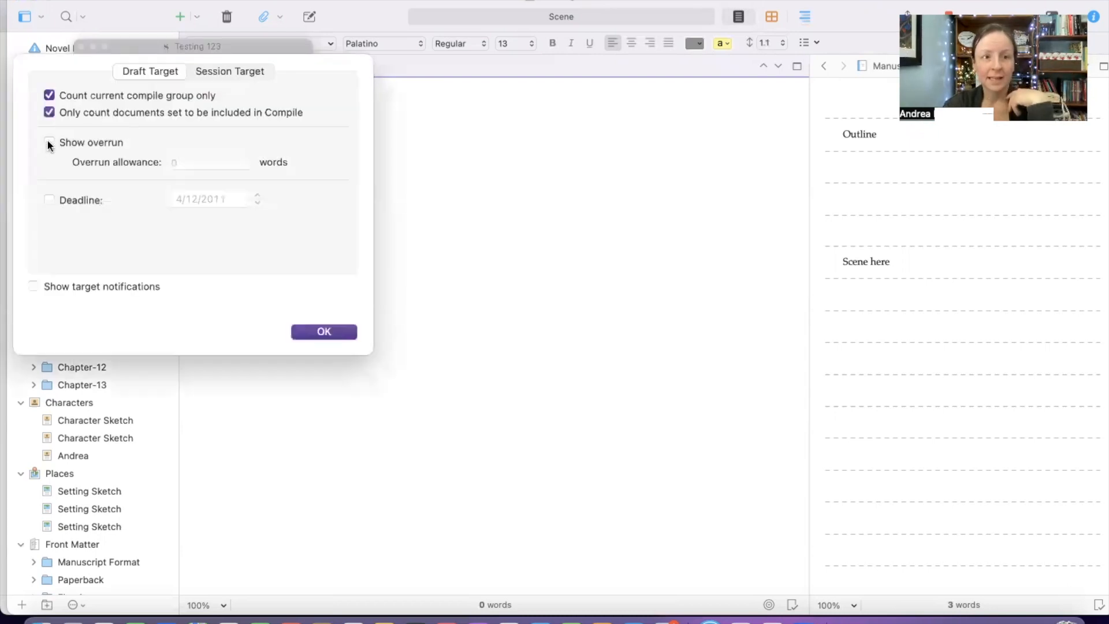
{"action": "left_click", "coordinate": [49, 143]}
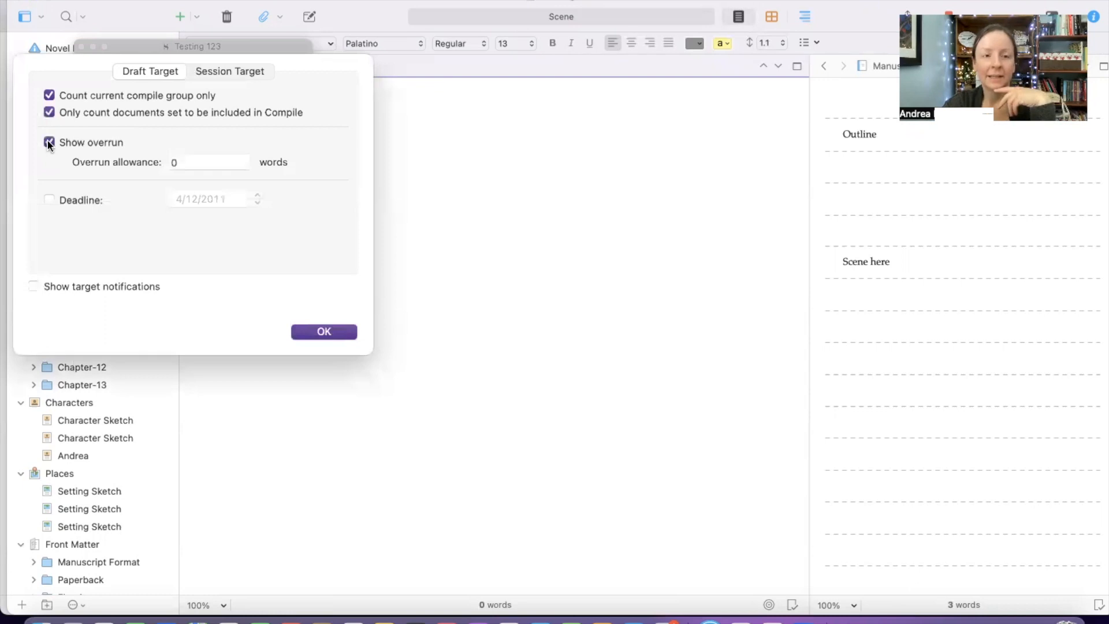
{"action": "left_click", "coordinate": [50, 199]}
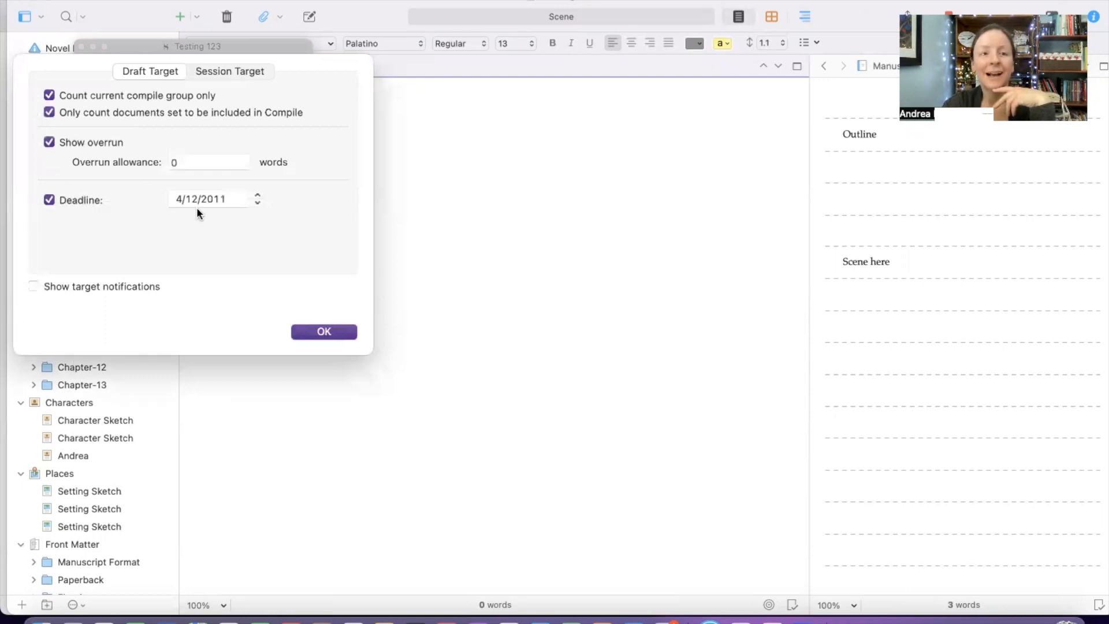
{"action": "left_click", "coordinate": [204, 199]}
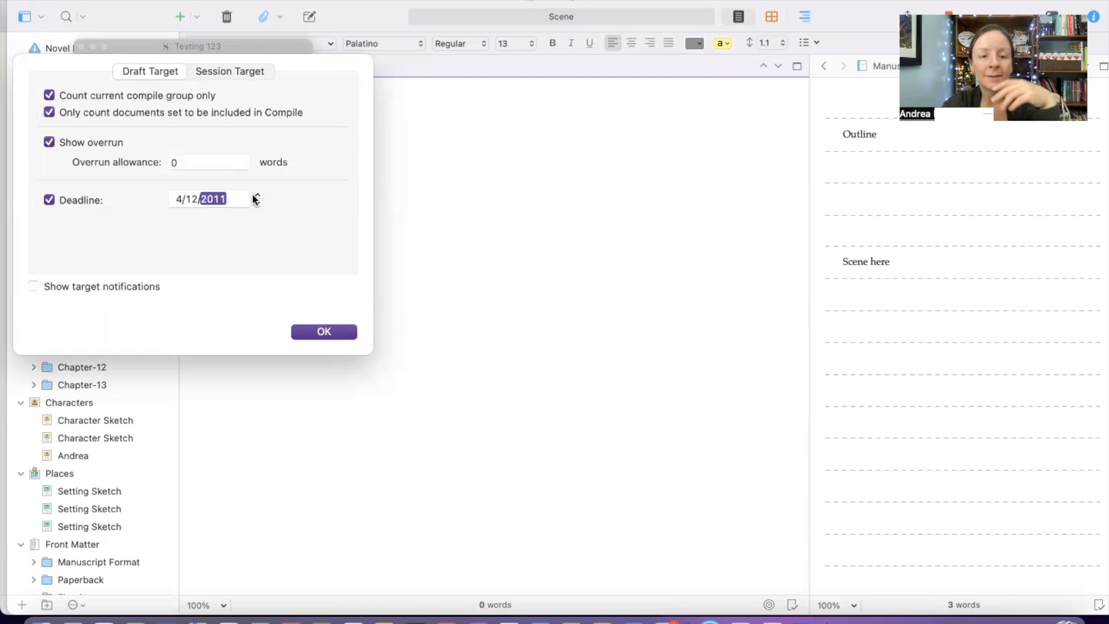
{"action": "type", "text": "2023"}
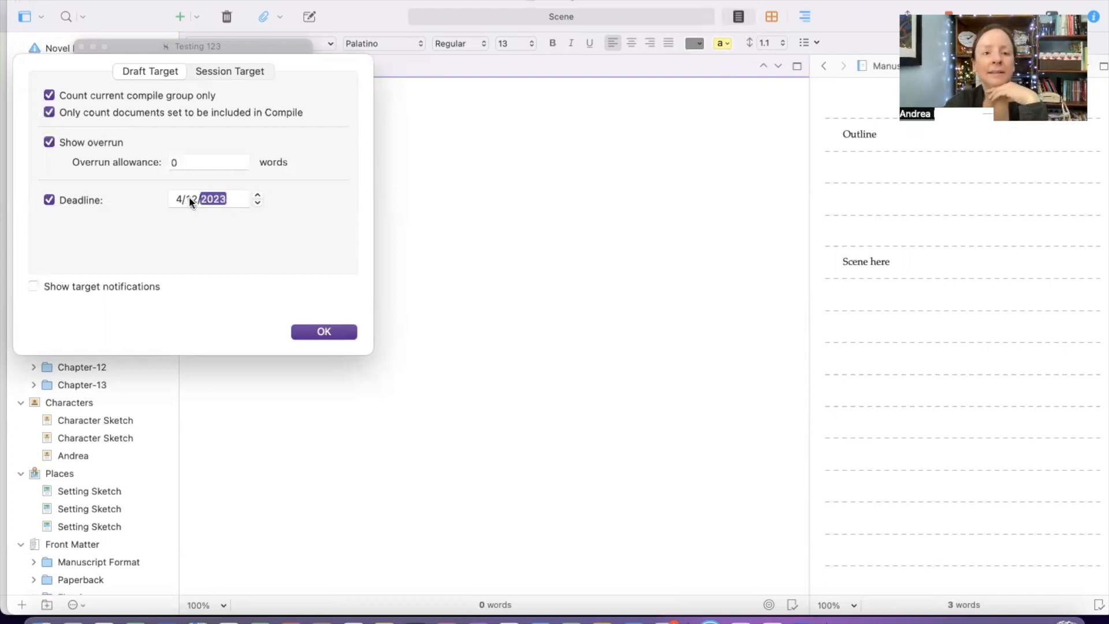
{"action": "left_click", "coordinate": [190, 199]}
{"action": "type", "text": "30"}
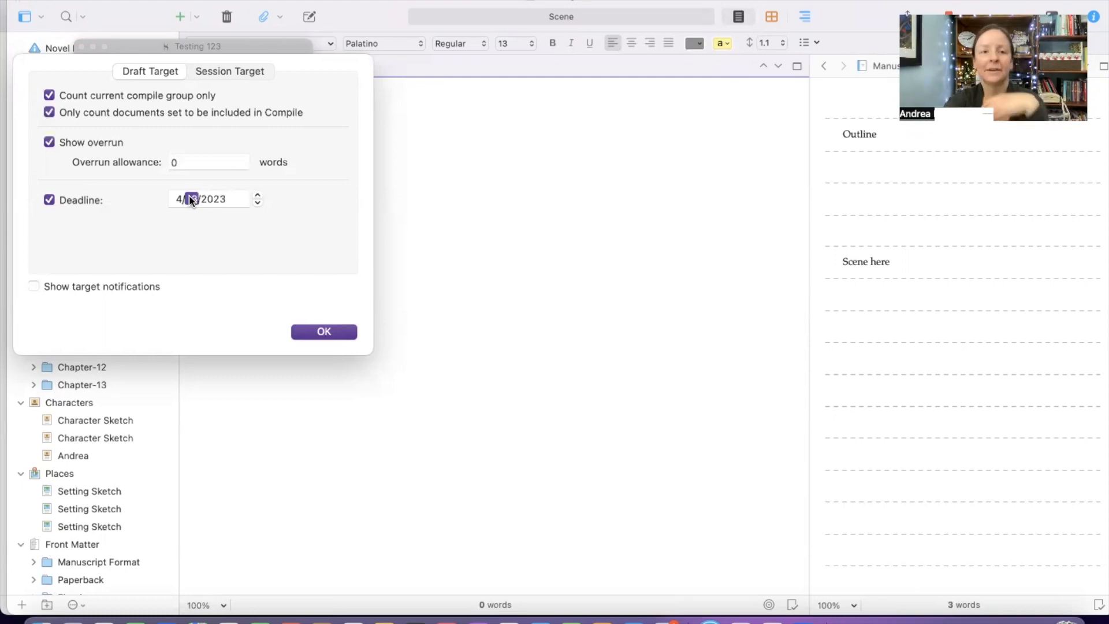
{"action": "key", "text": "Return"}
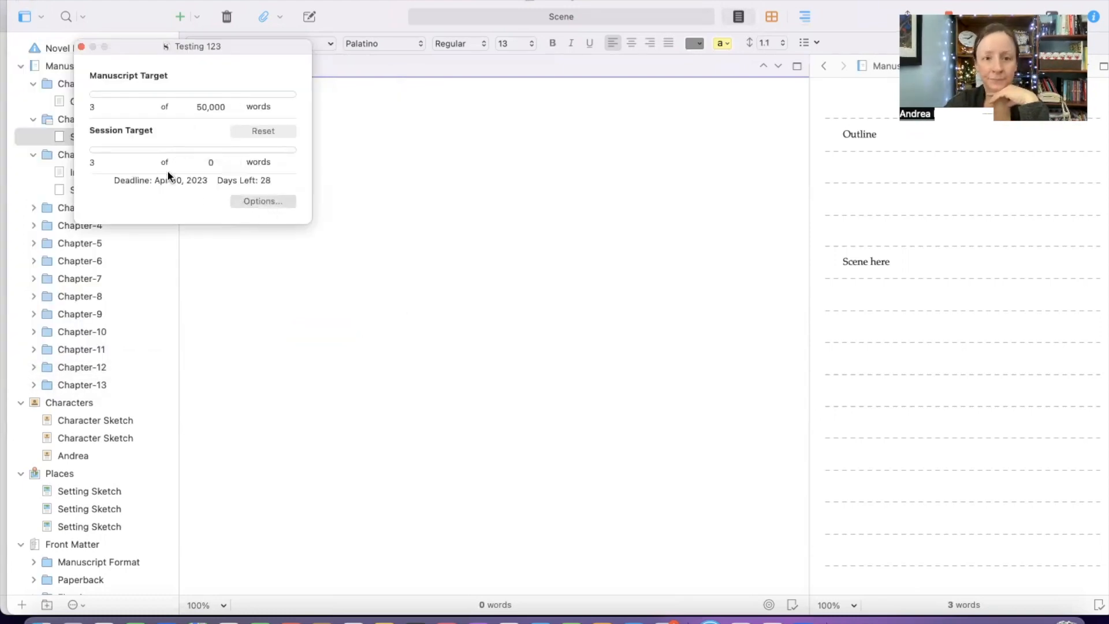
Set the session target to allow negatives, calculate automatically from the draft deadline and allow writing on deadline day, and close the project targets.
{"action": "left_click", "coordinate": [254, 201]}
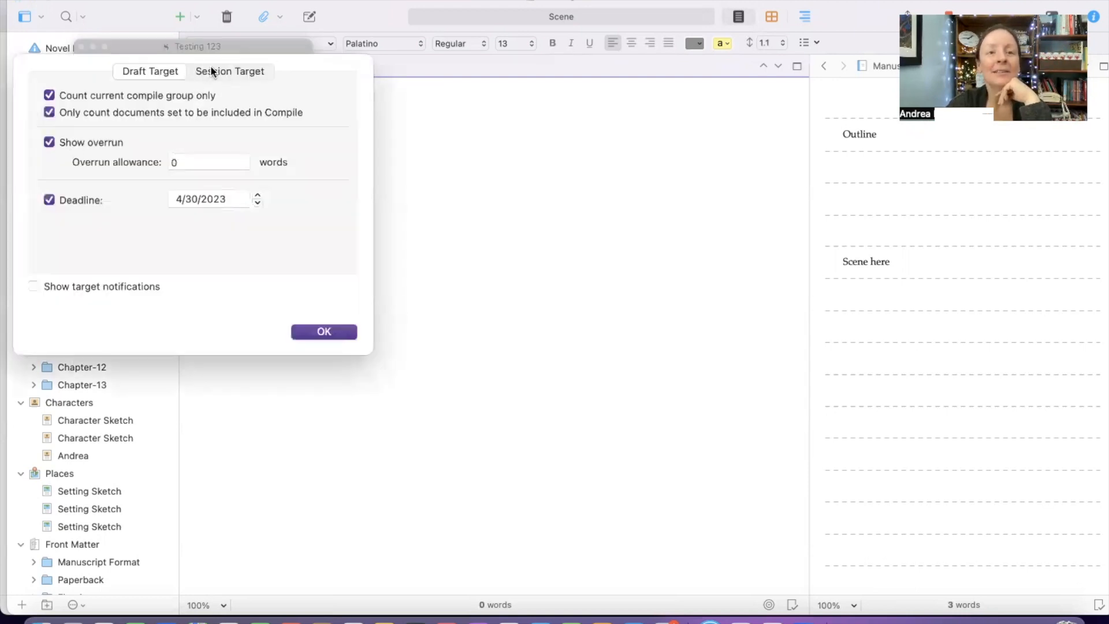
{"action": "left_click", "coordinate": [212, 71]}
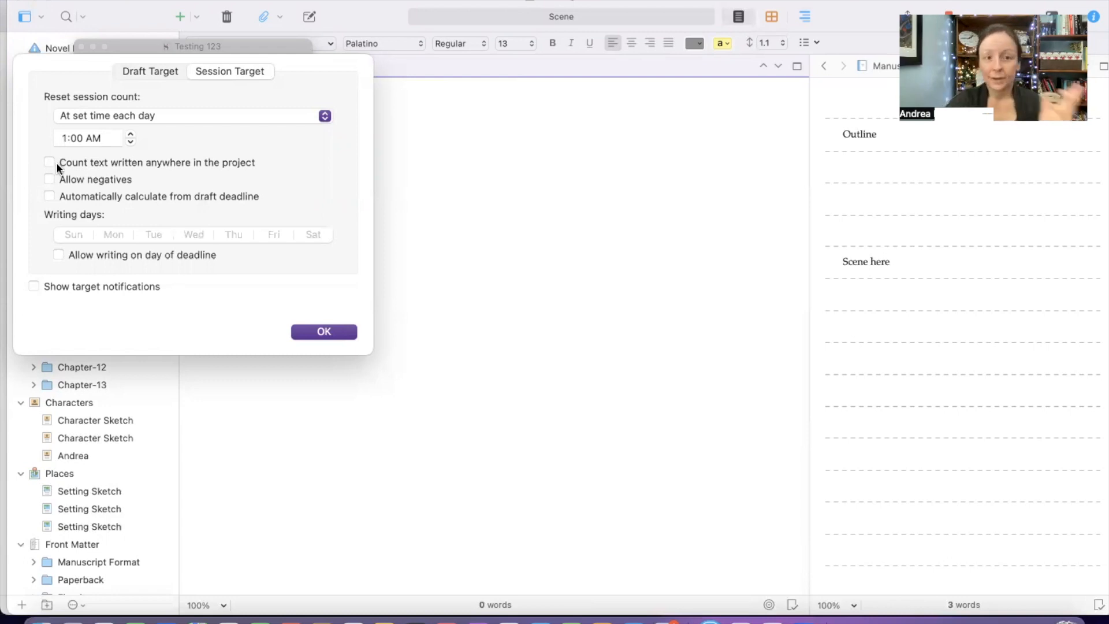
{"action": "left_click", "coordinate": [50, 181]}
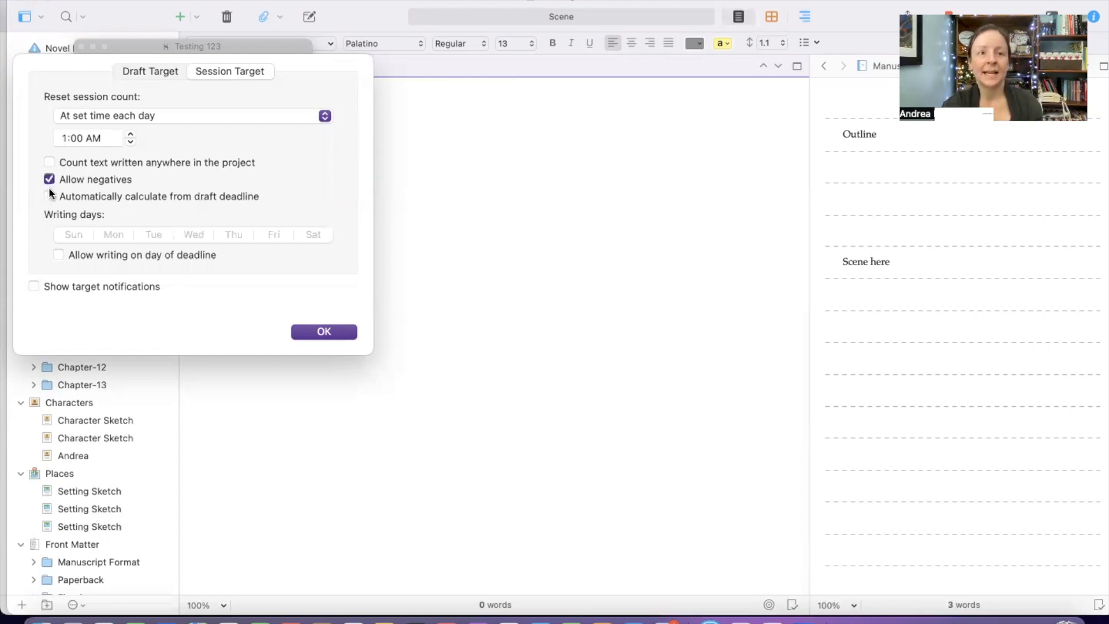
{"action": "left_click", "coordinate": [50, 197]}
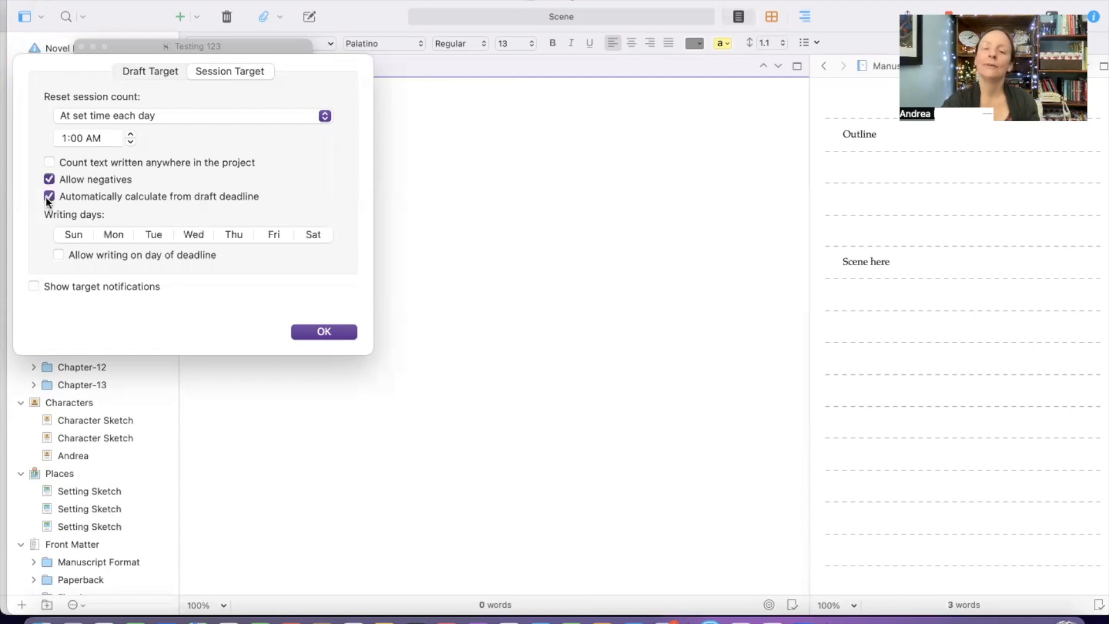
{"action": "left_click", "coordinate": [59, 256]}
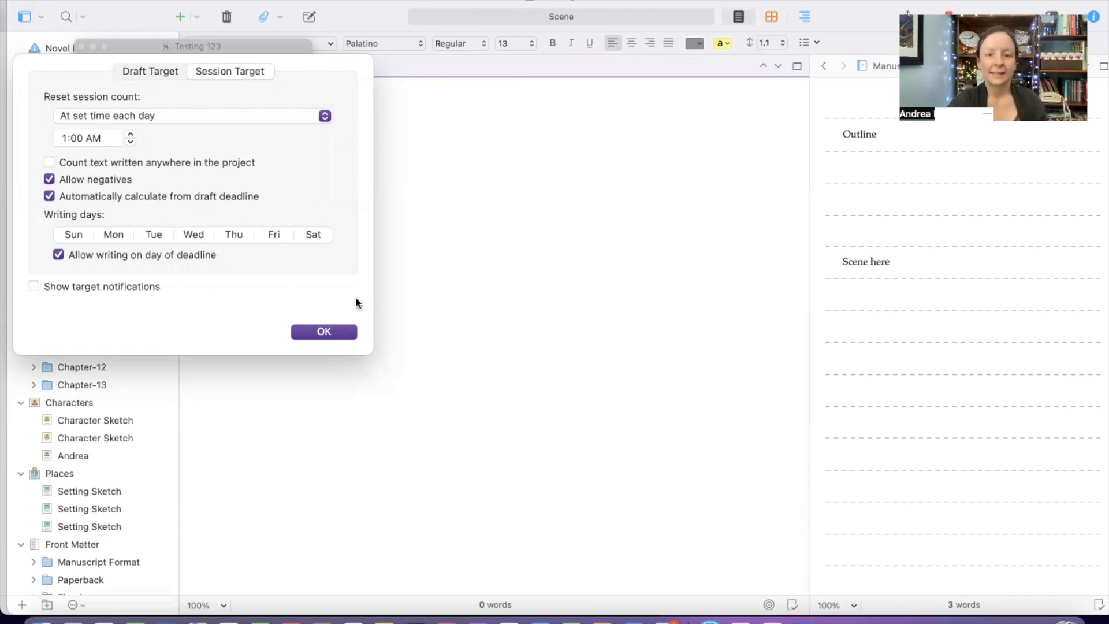
{"action": "left_click", "coordinate": [309, 335]}
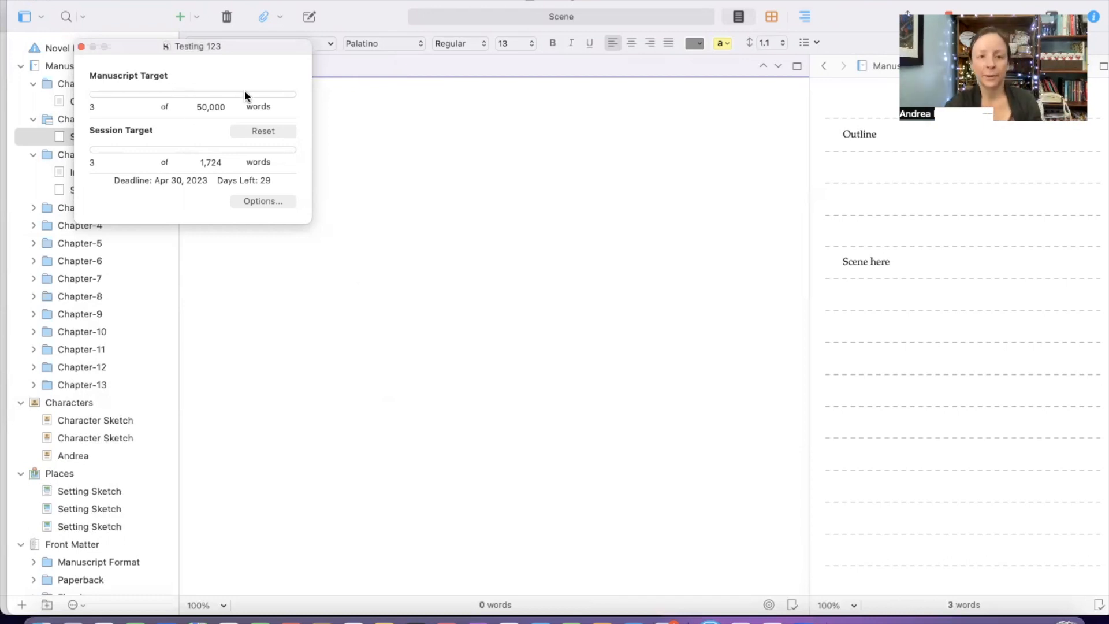
{"action": "left_click", "coordinate": [81, 47]}
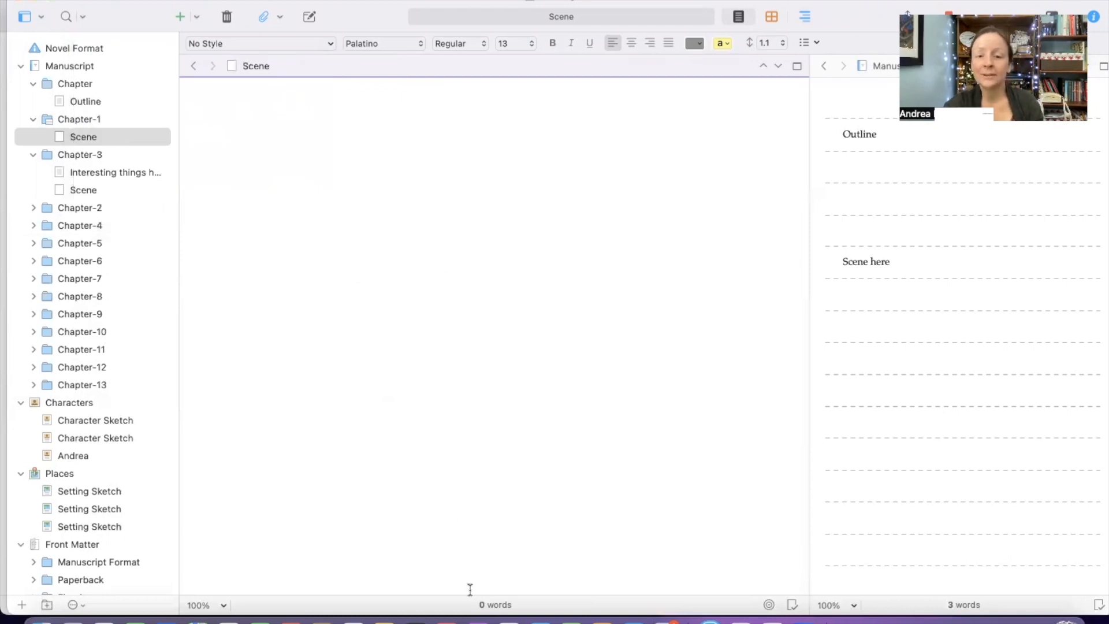
Check the word, character and paragraph statistics of the Chapter-1 Scene document.
{"action": "left_click", "coordinate": [488, 605]}
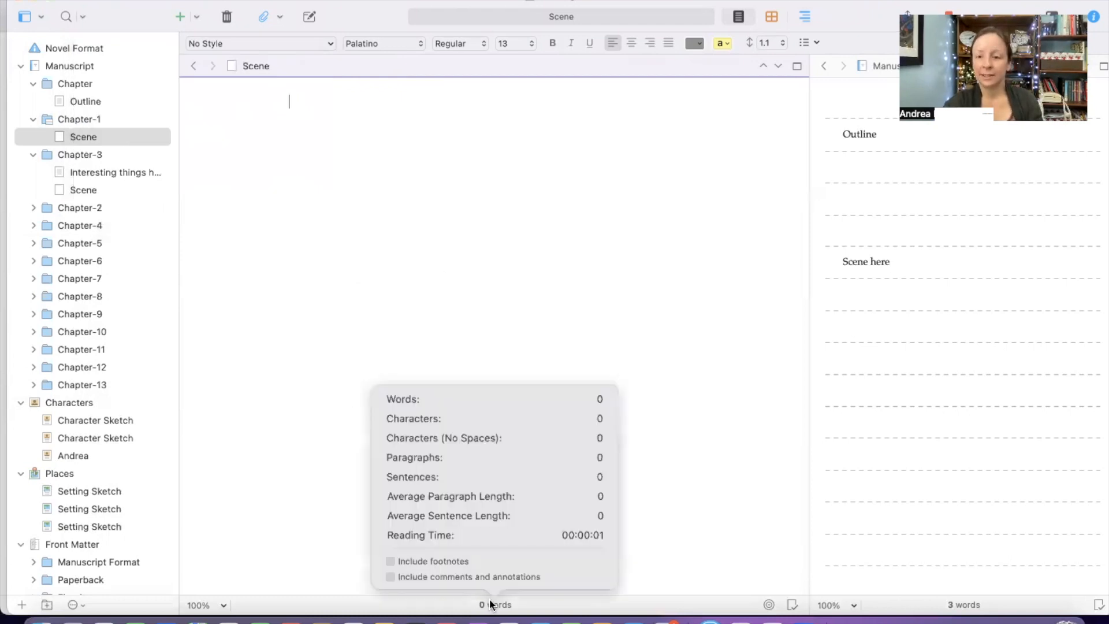
{"action": "left_click", "coordinate": [640, 462]}
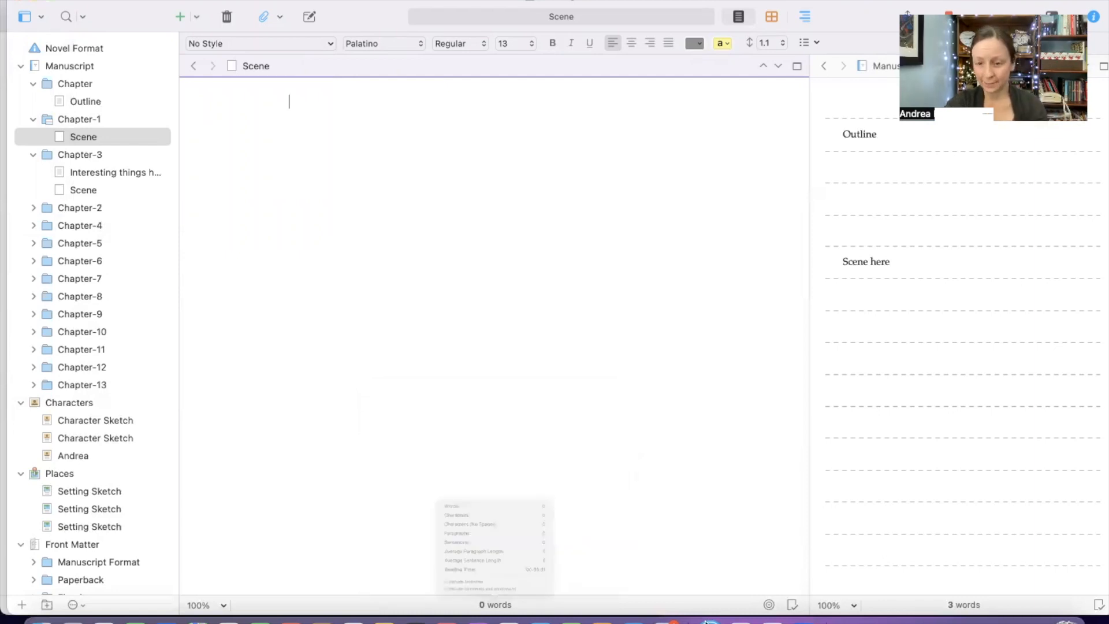
Set the Scene document's target to 2500 words and enable Show overrun, Show allowance in progress bar and Show target notifications.
{"action": "left_click", "coordinate": [768, 604]}
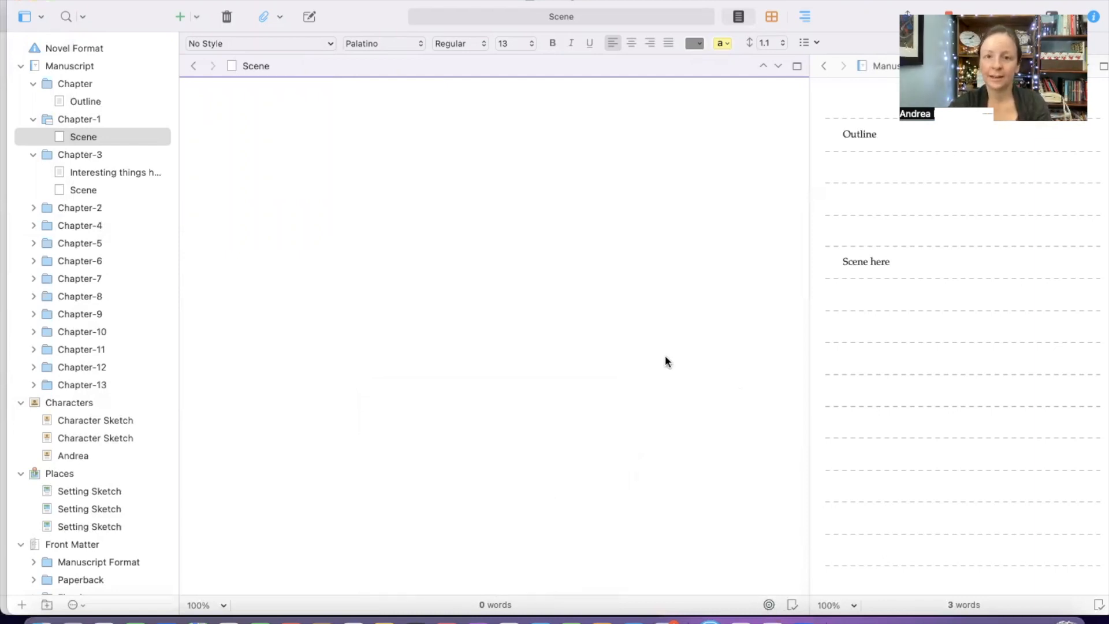
{"action": "type", "text": "2500"}
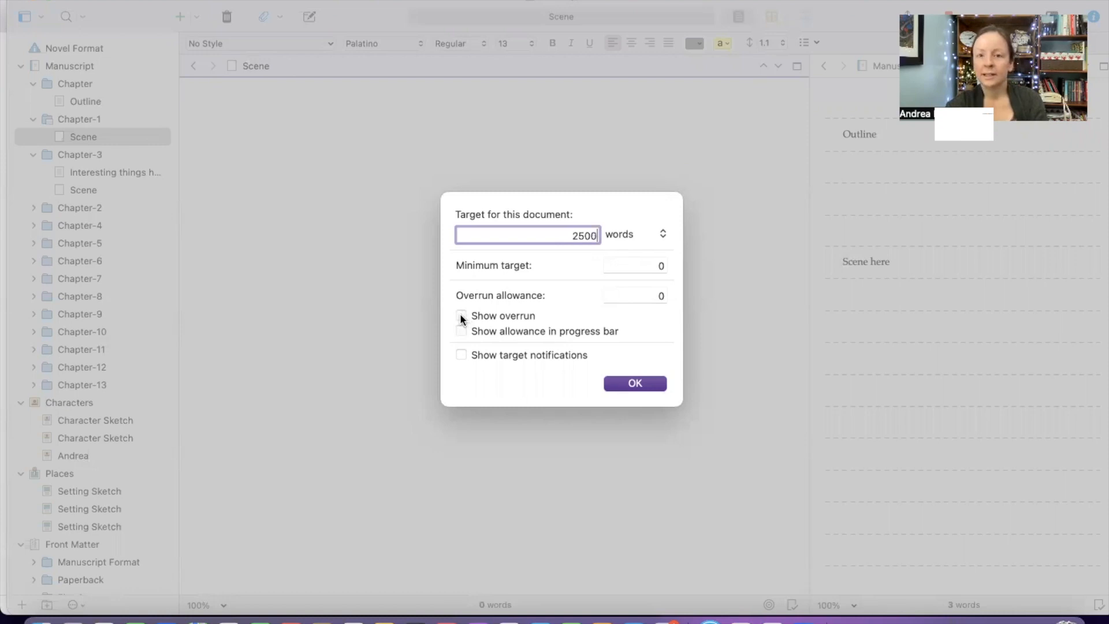
{"action": "left_click", "coordinate": [461, 332]}
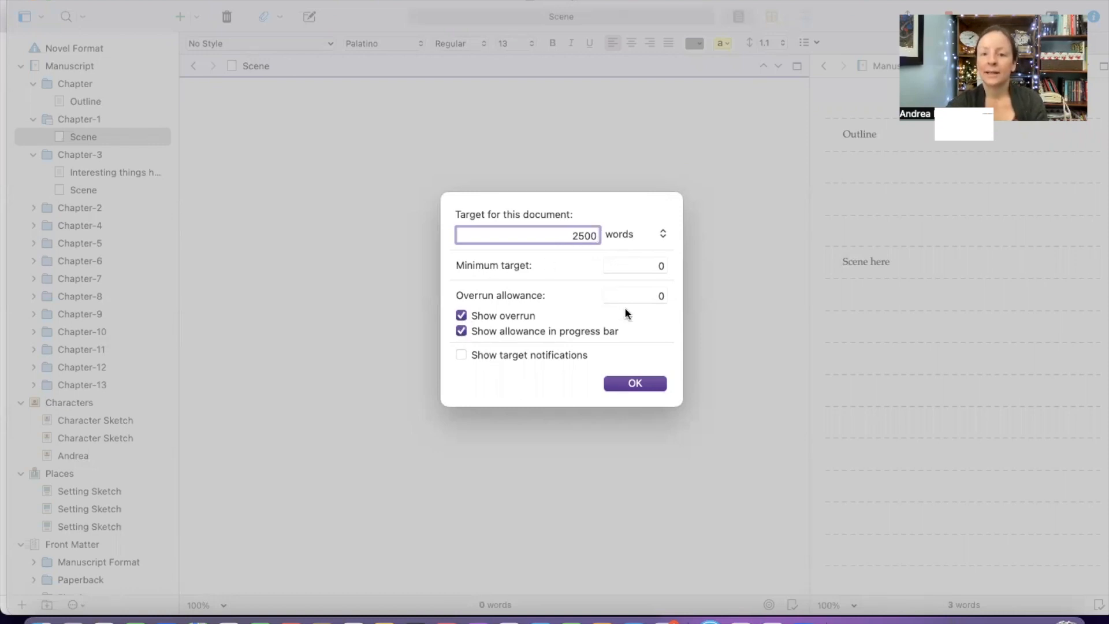
{"action": "left_click", "coordinate": [462, 355]}
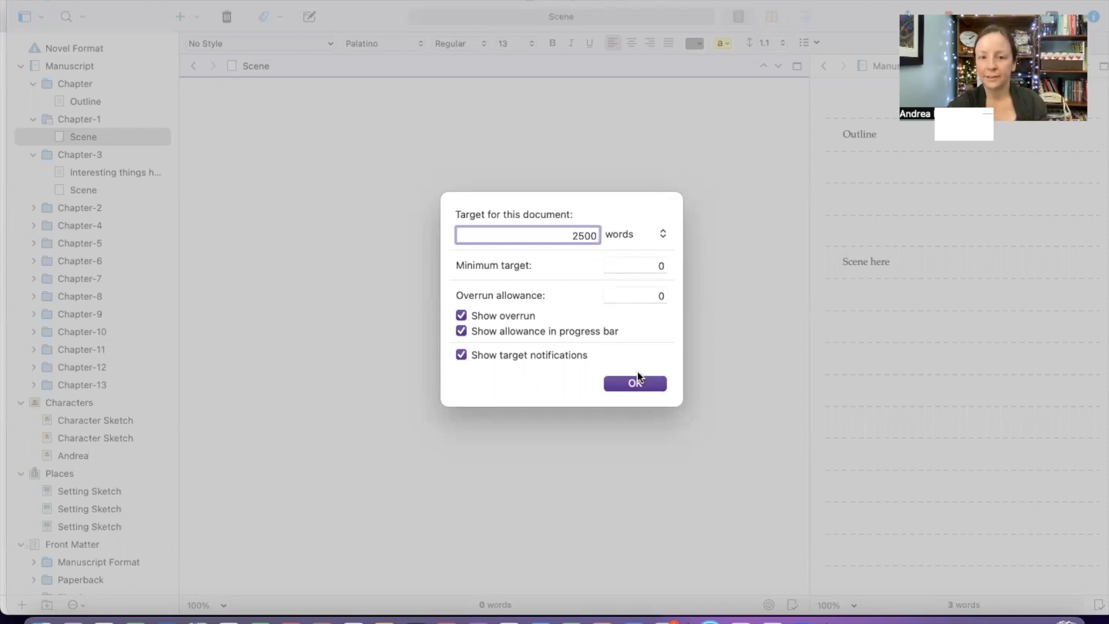
{"action": "left_click", "coordinate": [637, 383]}
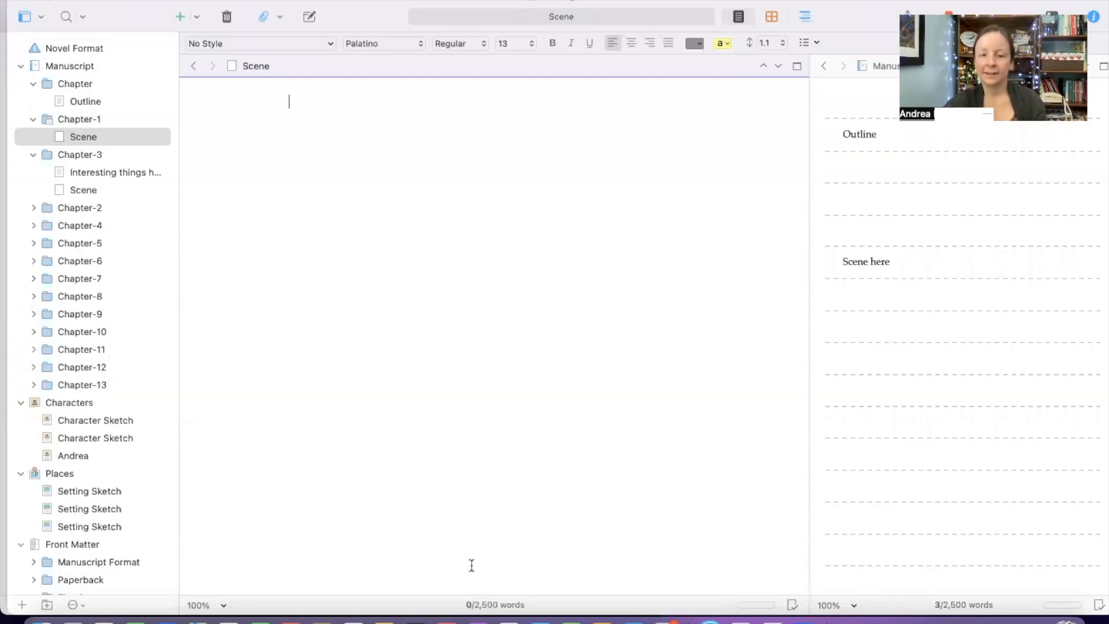
Write "AS you write it will show you progress." in the Chapter-1 Scene document.
{"action": "type", "text": "AS you wri"}
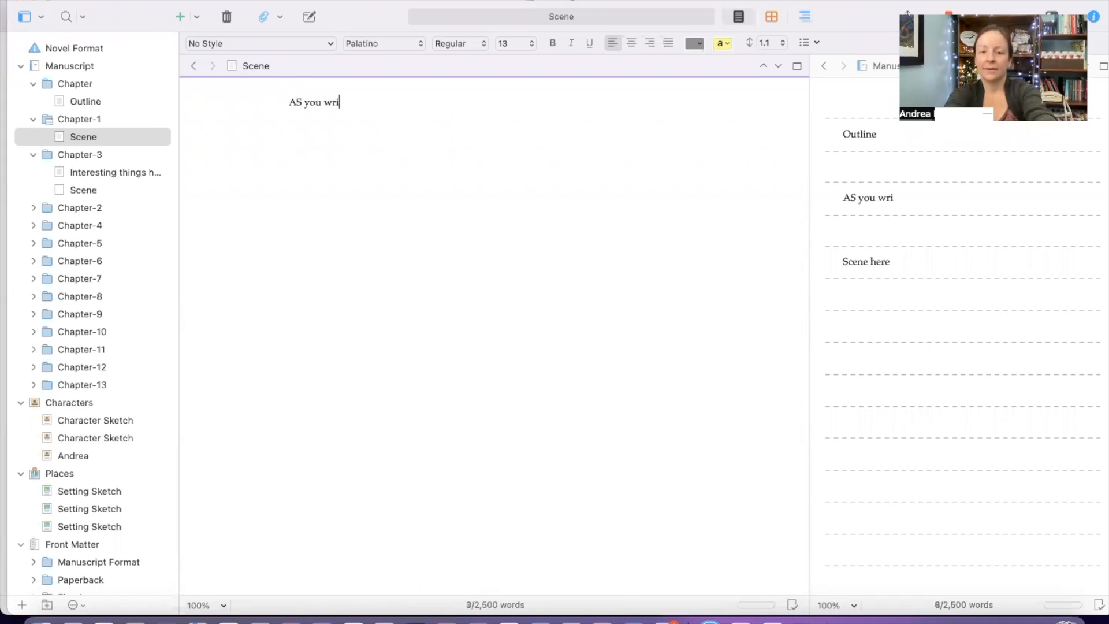
{"action": "type", "text": "te it will show "}
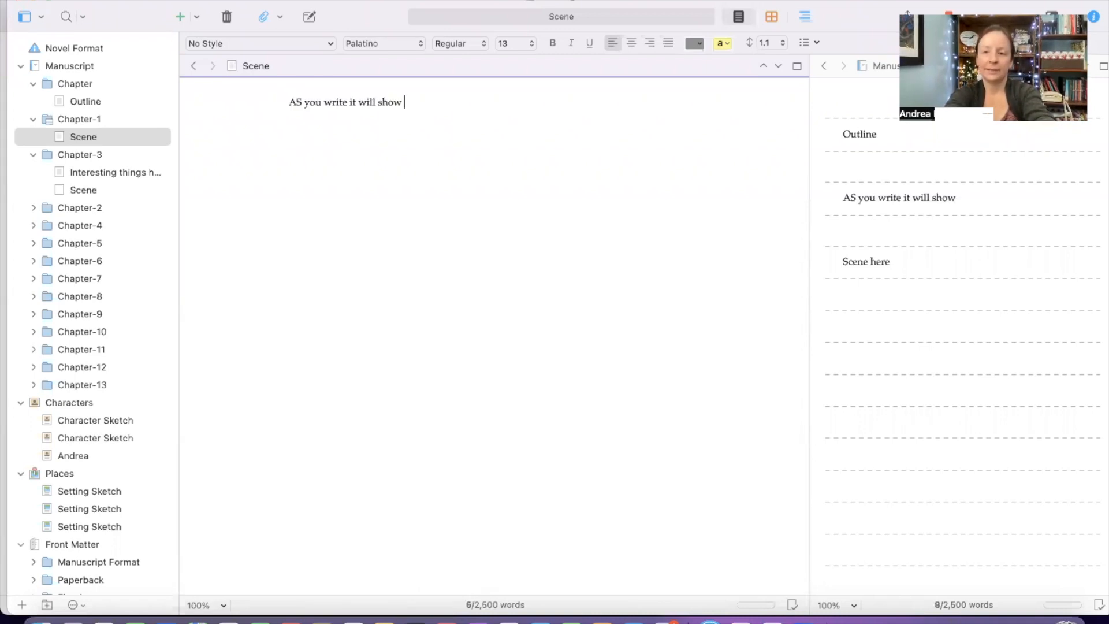
{"action": "type", "text": "you progre"}
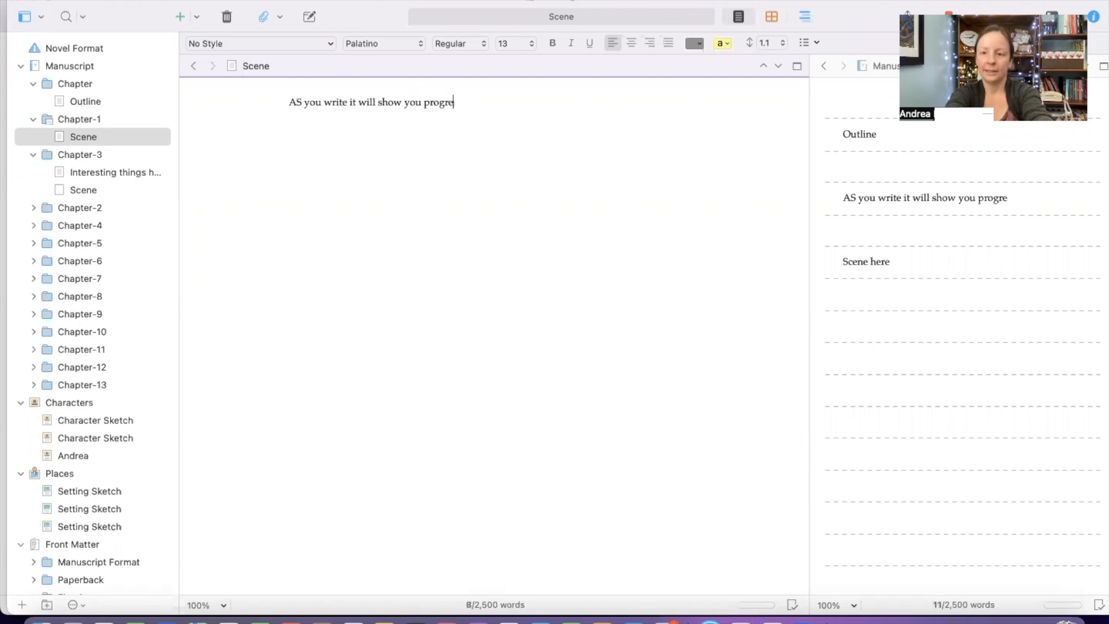
{"action": "type", "text": "ss."}
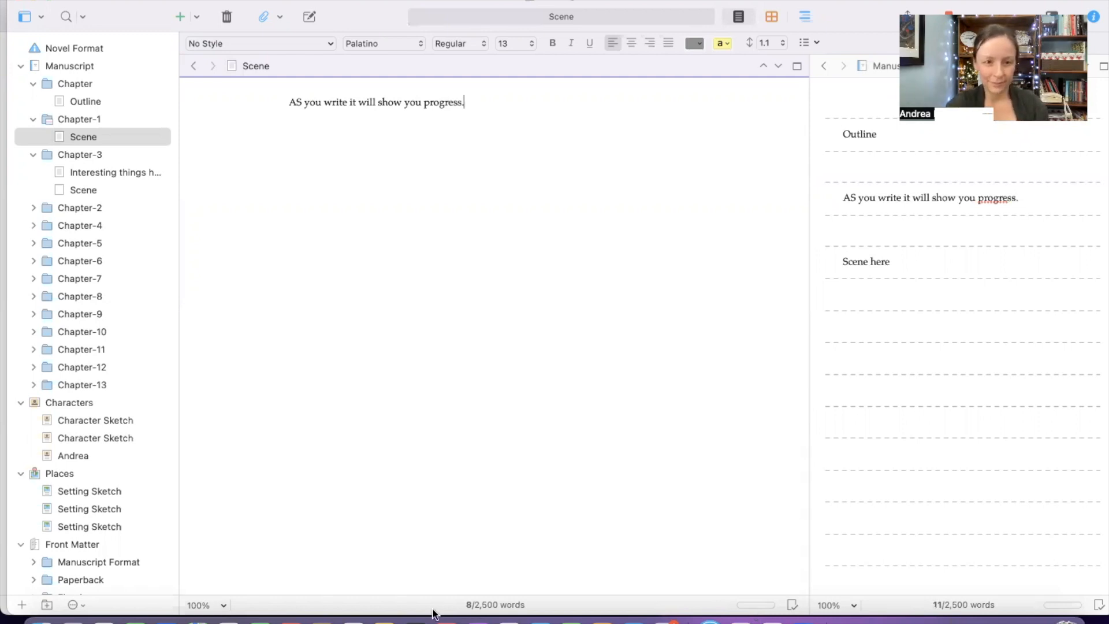
Save the project and look at the available backup options without starting a backup.
{"action": "scroll", "coordinate": [119, 213], "scroll_direction": "down", "scroll_amount": 3}
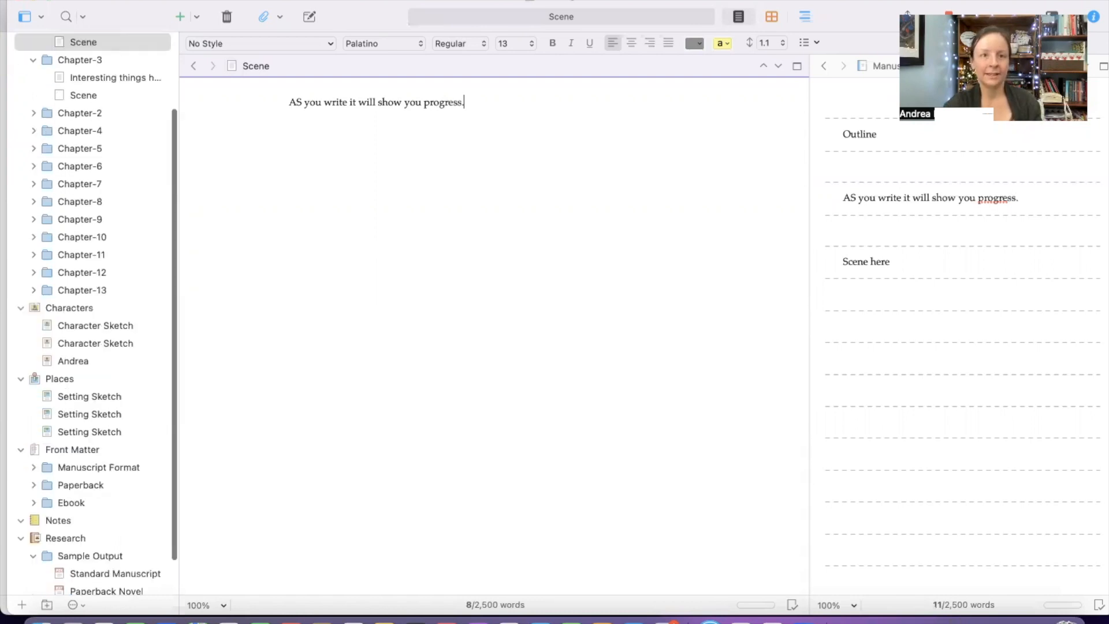
{"action": "left_click", "coordinate": [108, 1]}
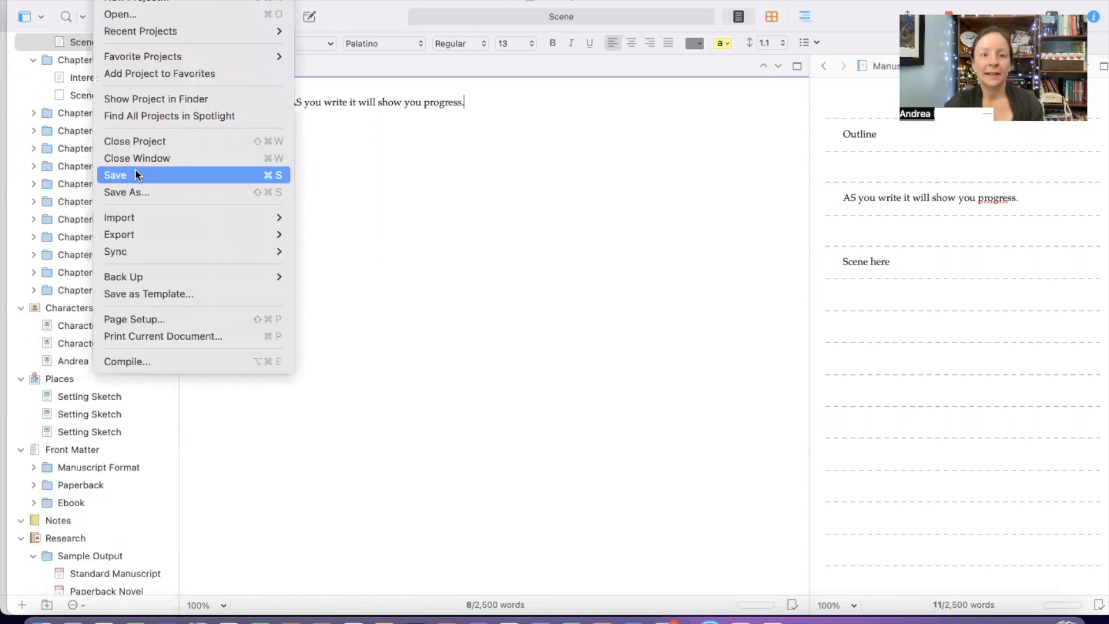
{"action": "left_click", "coordinate": [137, 174]}
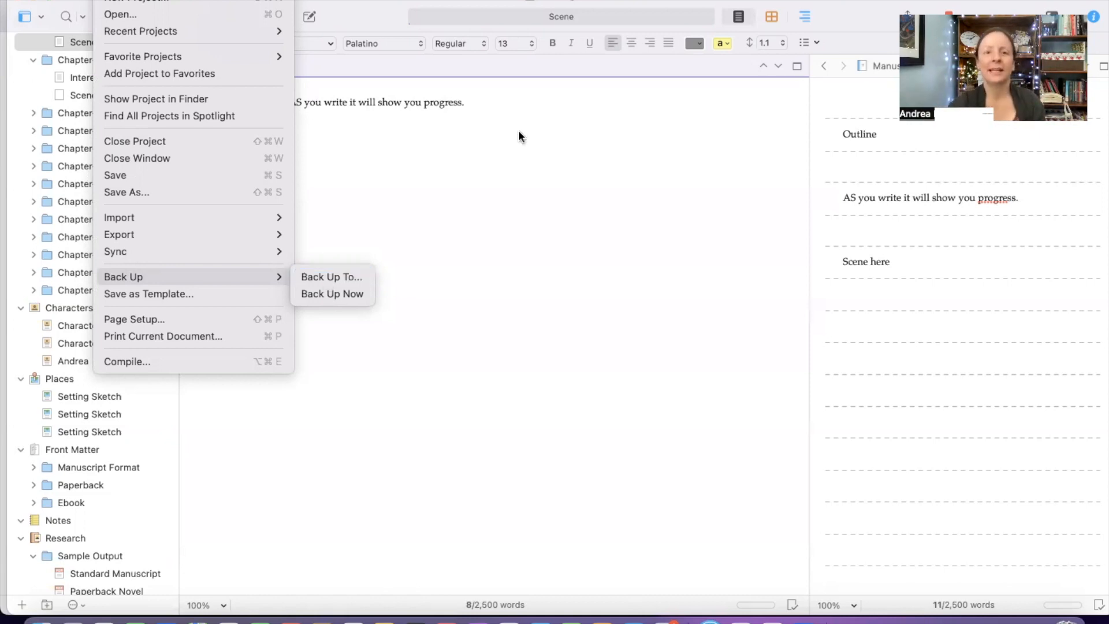
{"action": "left_click", "coordinate": [74, 48]}
{"action": "scroll", "coordinate": [74, 47], "scroll_direction": "up", "scroll_amount": 3}
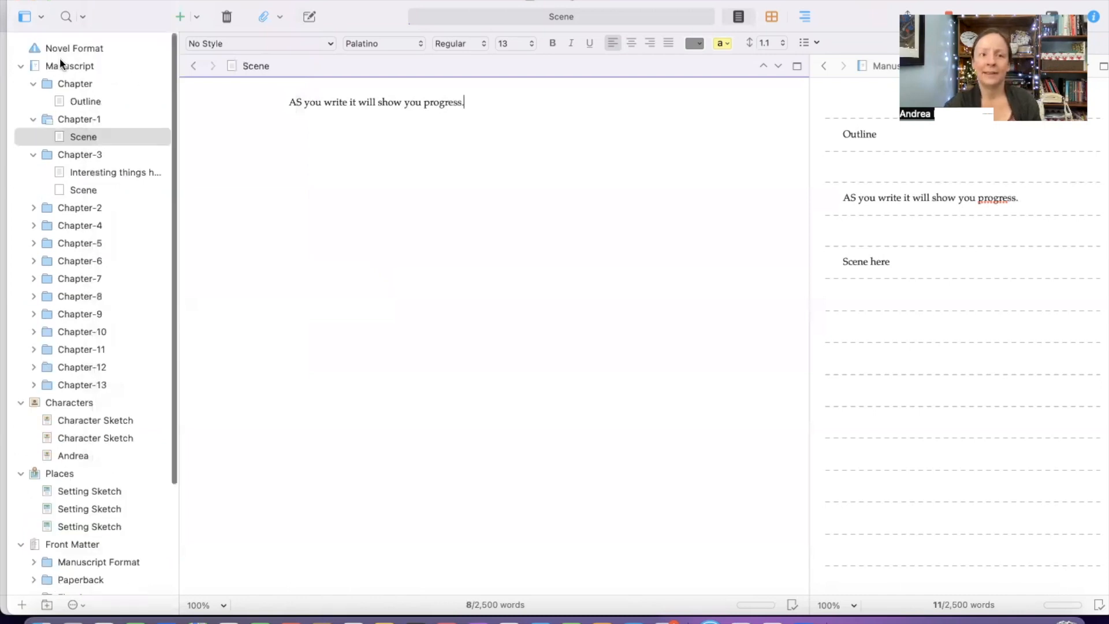
Open the Manuscript folder's outline, widen the outline pane and add the Word Count column.
{"action": "left_click", "coordinate": [61, 63]}
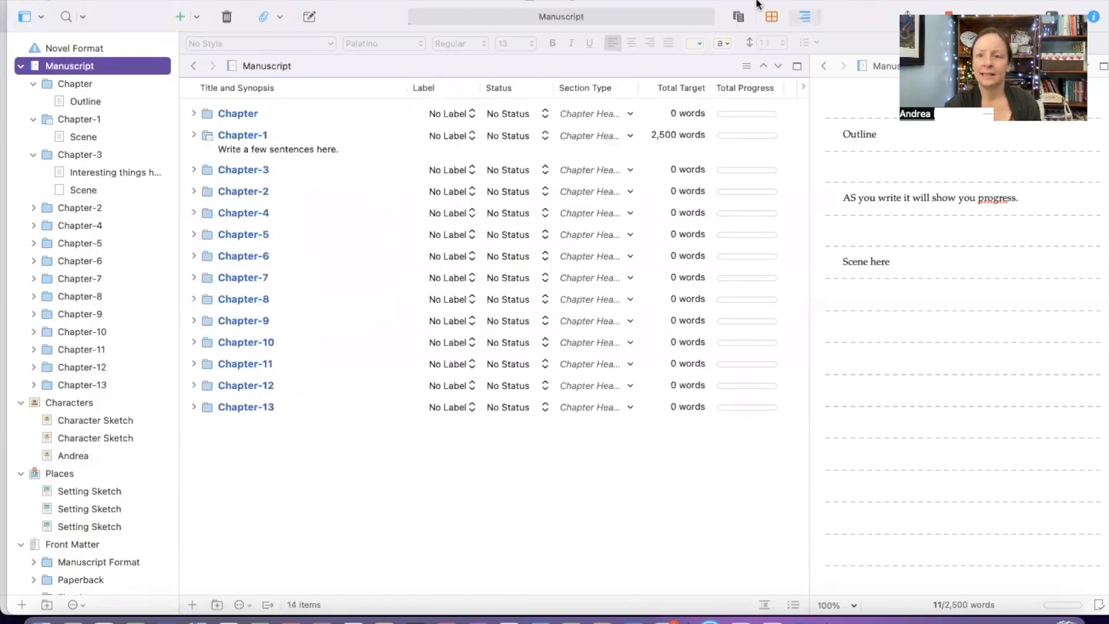
{"action": "double_click", "coordinate": [263, 113]}
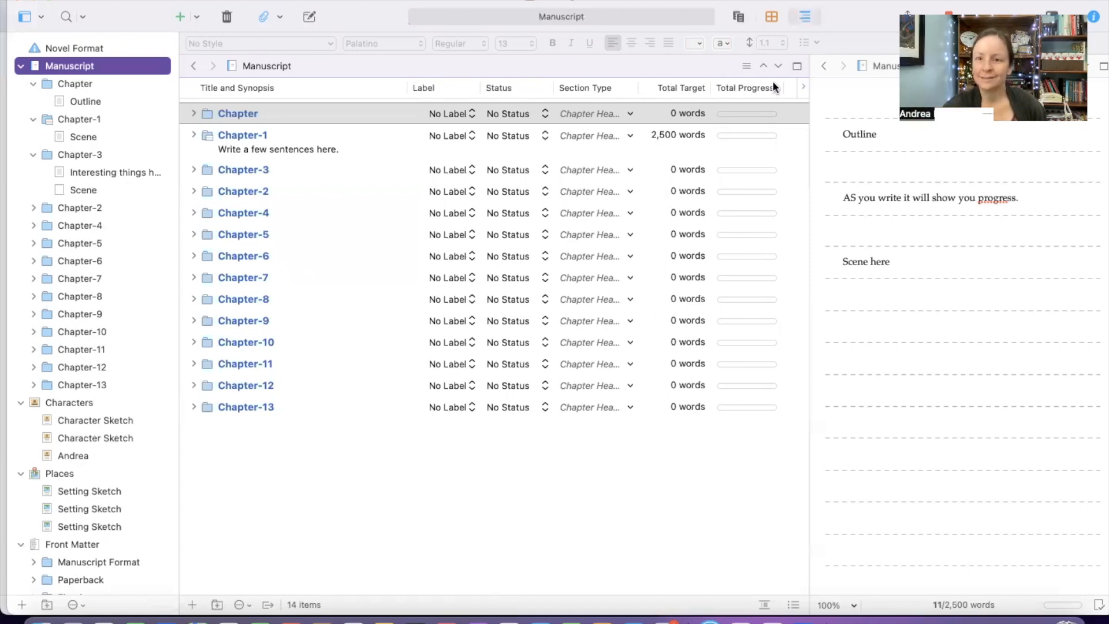
{"action": "left_click_drag", "start_coordinate": [809, 136], "coordinate": [873, 139]}
{"action": "left_click", "coordinate": [209, 1]}
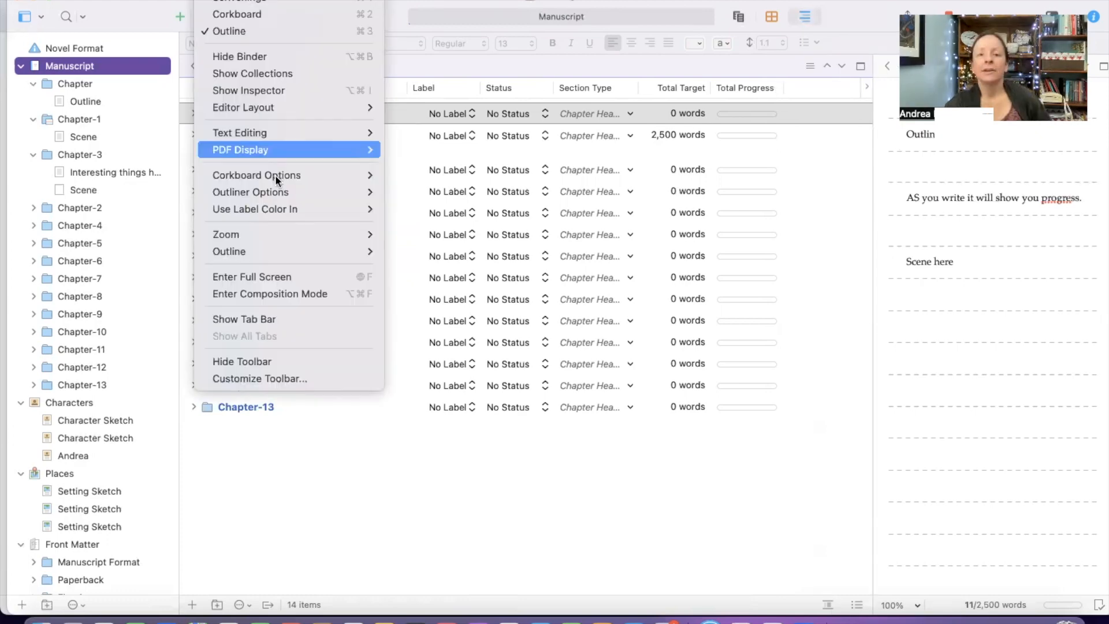
{"action": "mouse_move", "coordinate": [276, 186]}
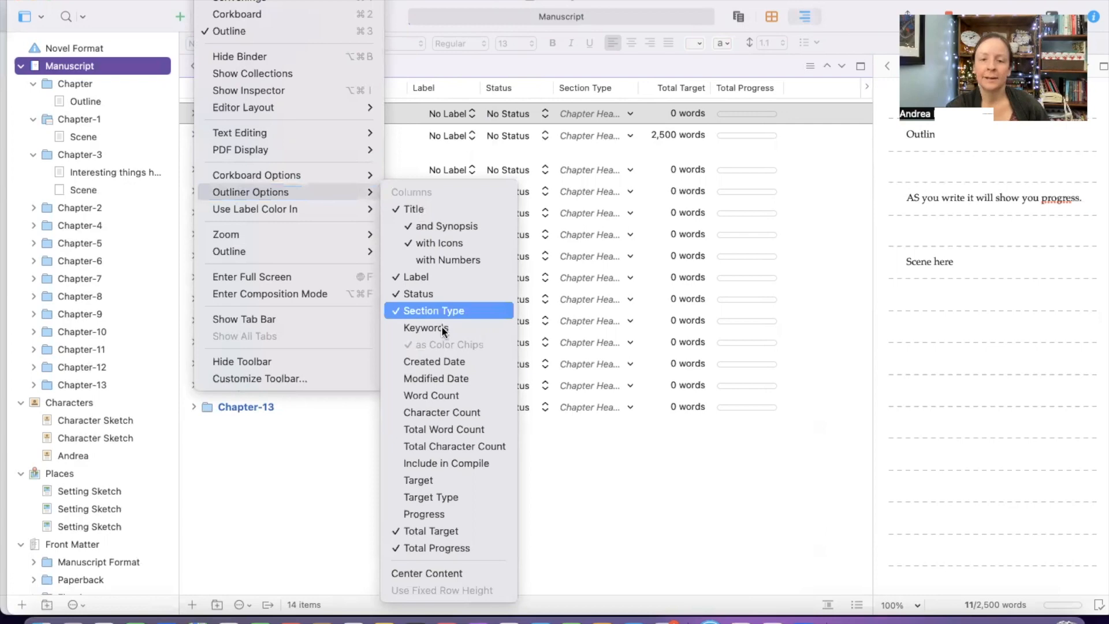
{"action": "left_click", "coordinate": [451, 397]}
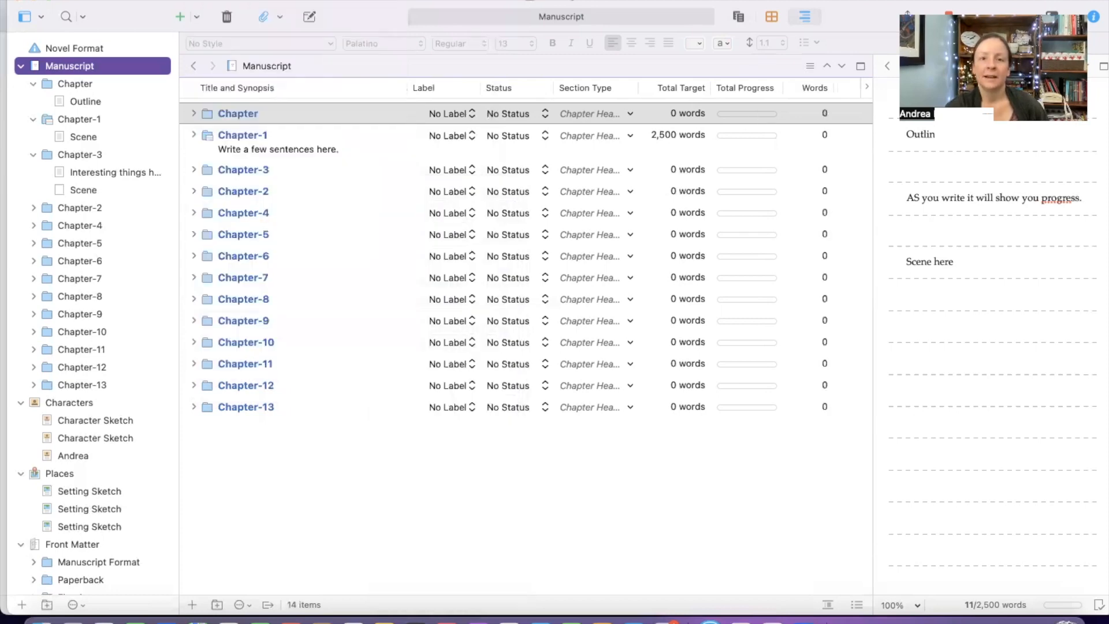
{"action": "left_click", "coordinate": [319, 0]}
{"action": "mouse_move", "coordinate": [223, 0]}
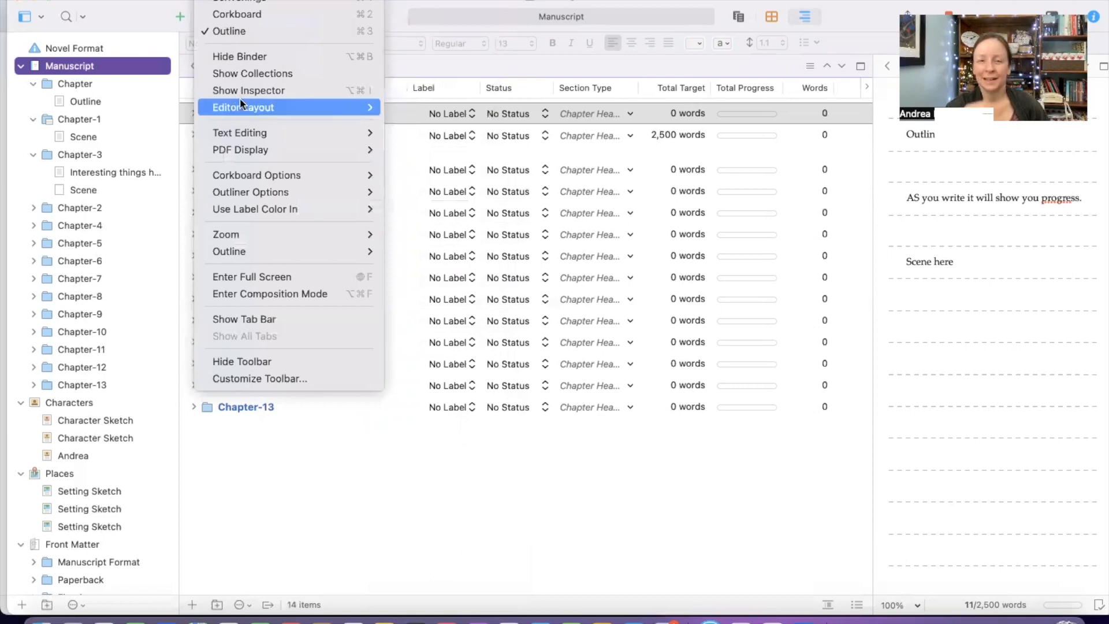
{"action": "mouse_move", "coordinate": [241, 99]}
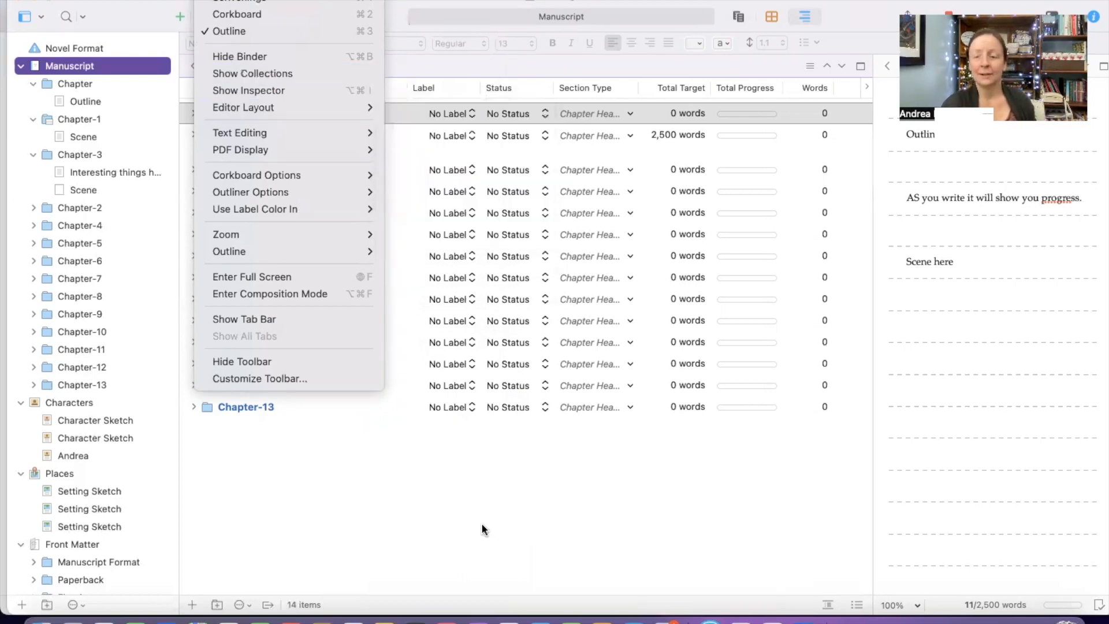
{"action": "left_click", "coordinate": [847, 316]}
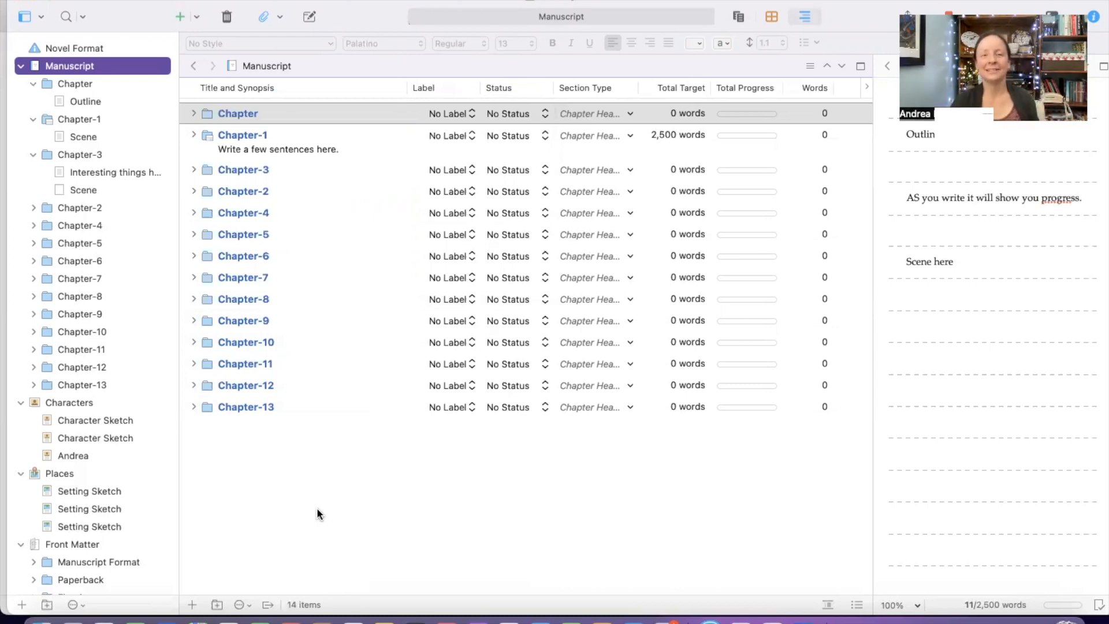
Open the compile settings, review the output file types and the list of included documents, and cancel without compiling.
{"action": "left_click", "coordinate": [105, 1]}
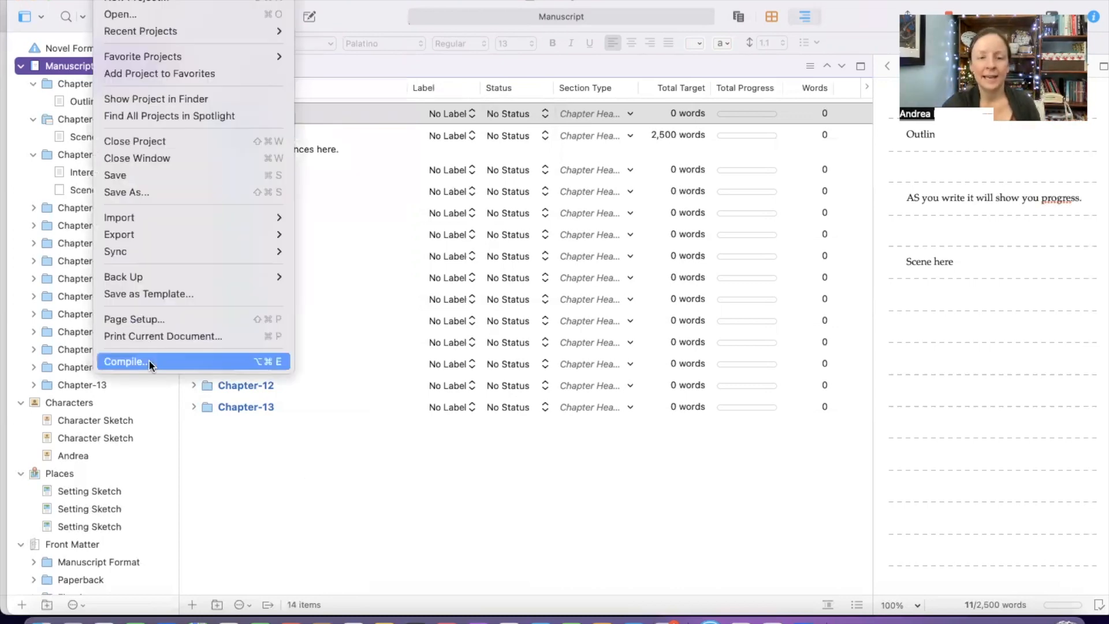
{"action": "left_click", "coordinate": [188, 357]}
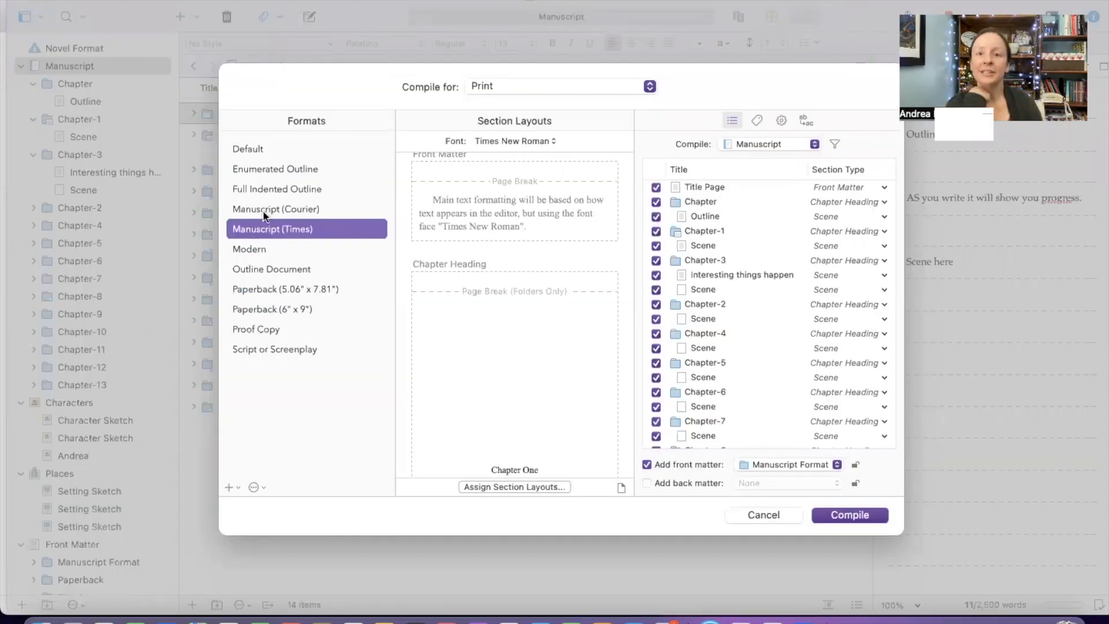
{"action": "left_click", "coordinate": [507, 90]}
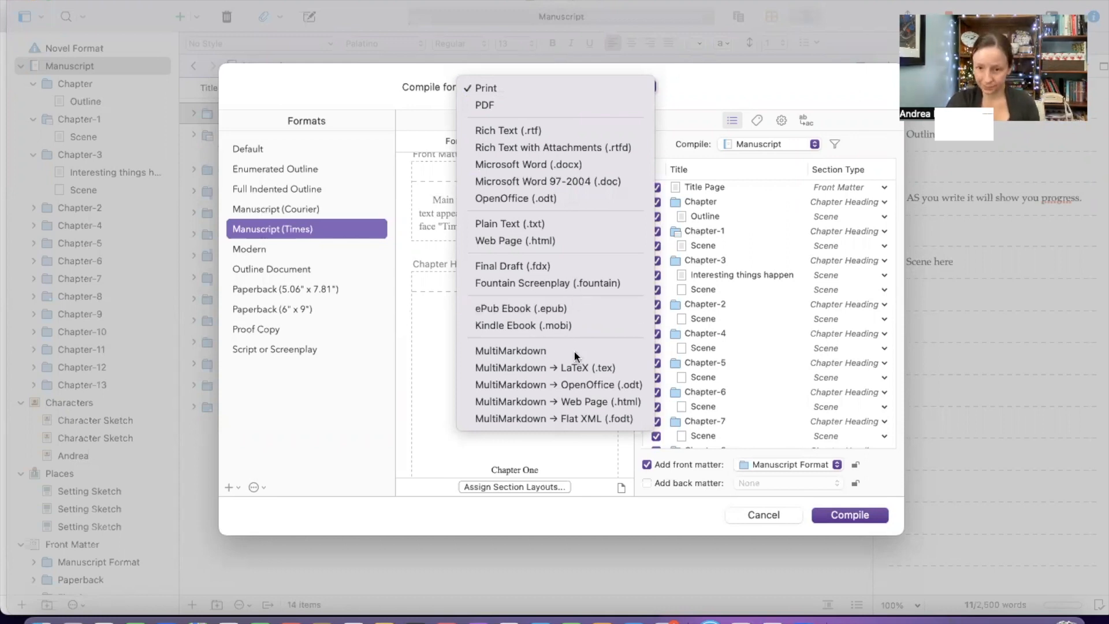
{"action": "key", "text": "Escape"}
{"action": "scroll", "coordinate": [745, 404], "scroll_direction": "down", "scroll_amount": 3}
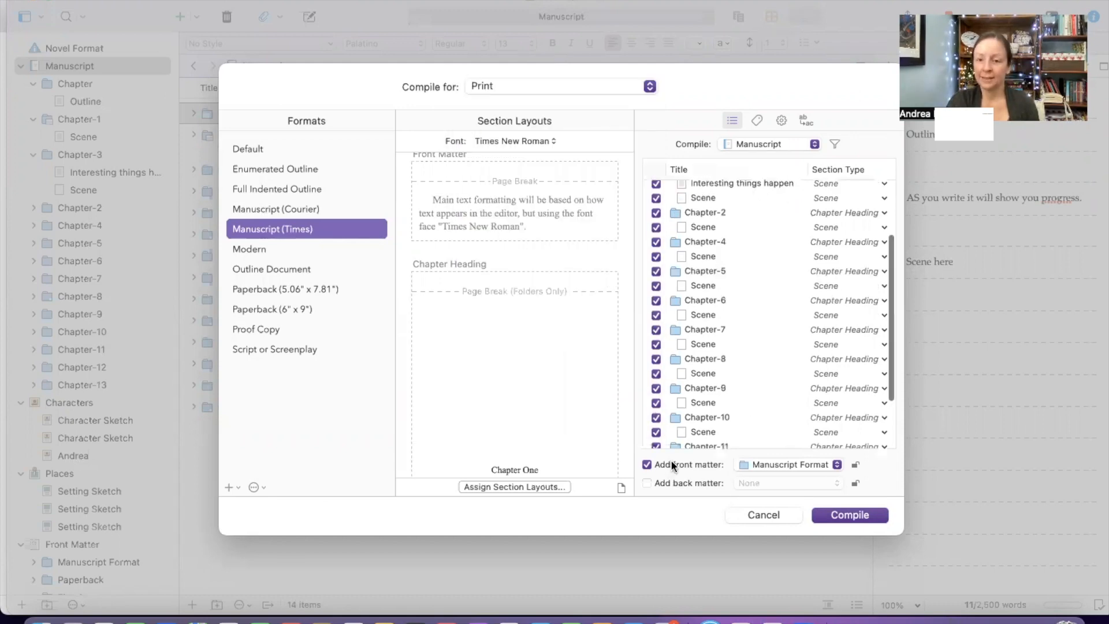
{"action": "left_click", "coordinate": [764, 514]}
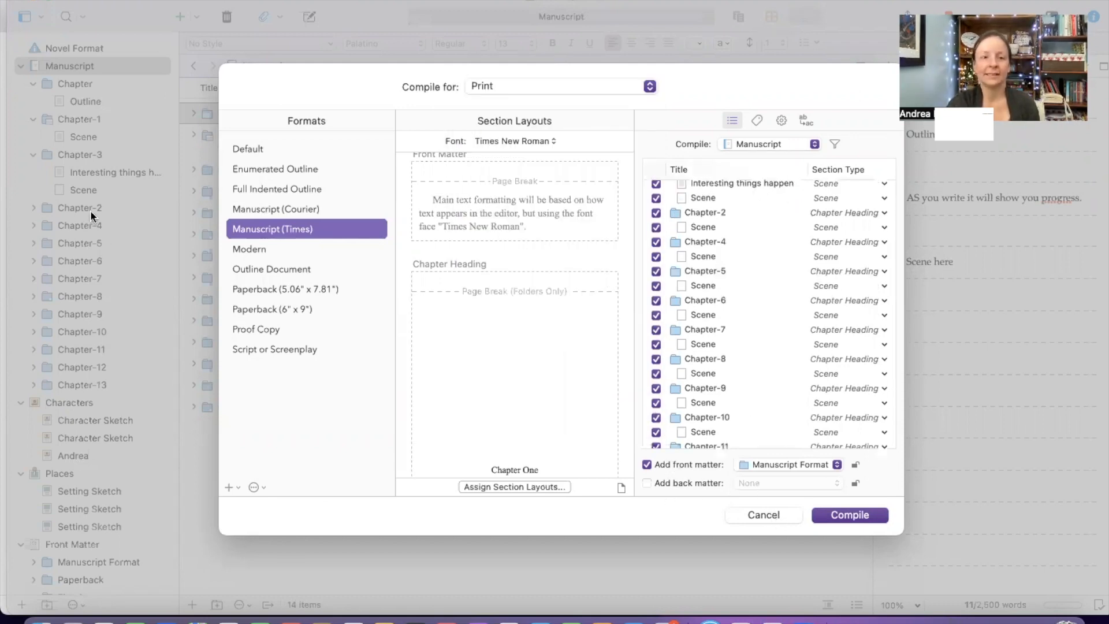
Open the Manuscript Format folder in Front Matter and expand the Manuscript Format, Paperback and Ebook folders to see their pages.
{"action": "scroll", "coordinate": [46, 446], "scroll_direction": "down", "scroll_amount": 5}
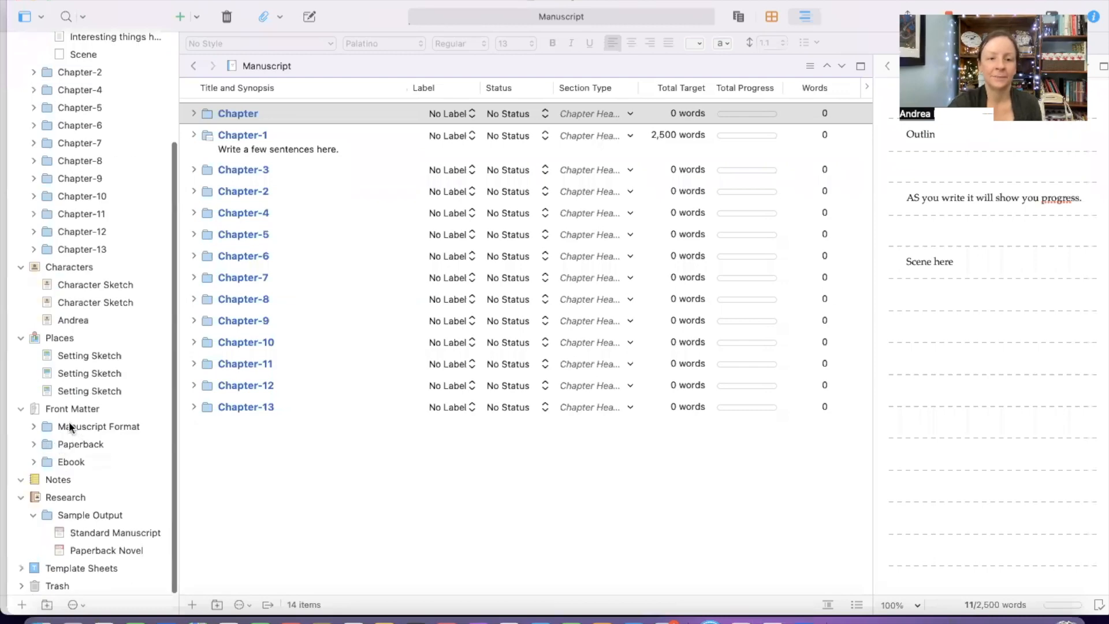
{"action": "left_click", "coordinate": [68, 426]}
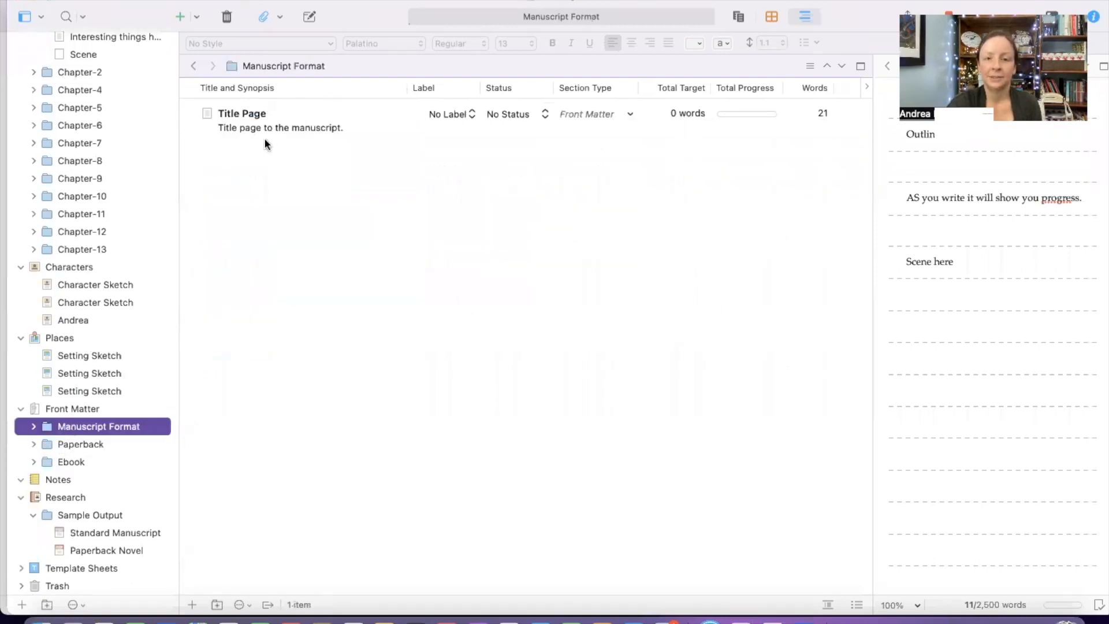
{"action": "left_click", "coordinate": [33, 426]}
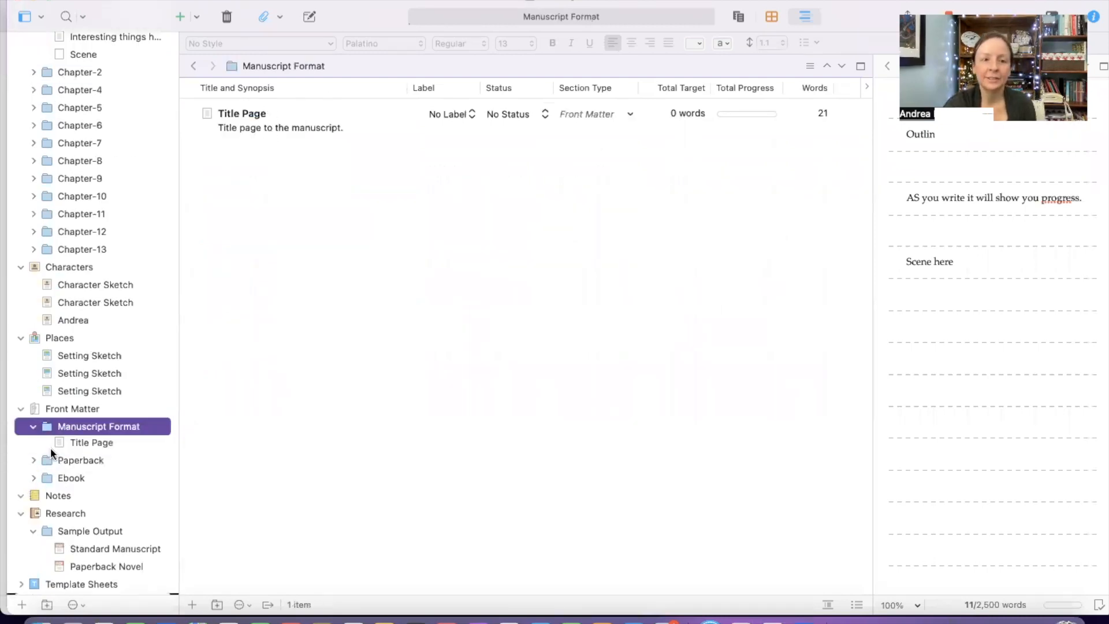
{"action": "left_click", "coordinate": [34, 462]}
{"action": "scroll", "coordinate": [96, 476], "scroll_direction": "down", "scroll_amount": 1}
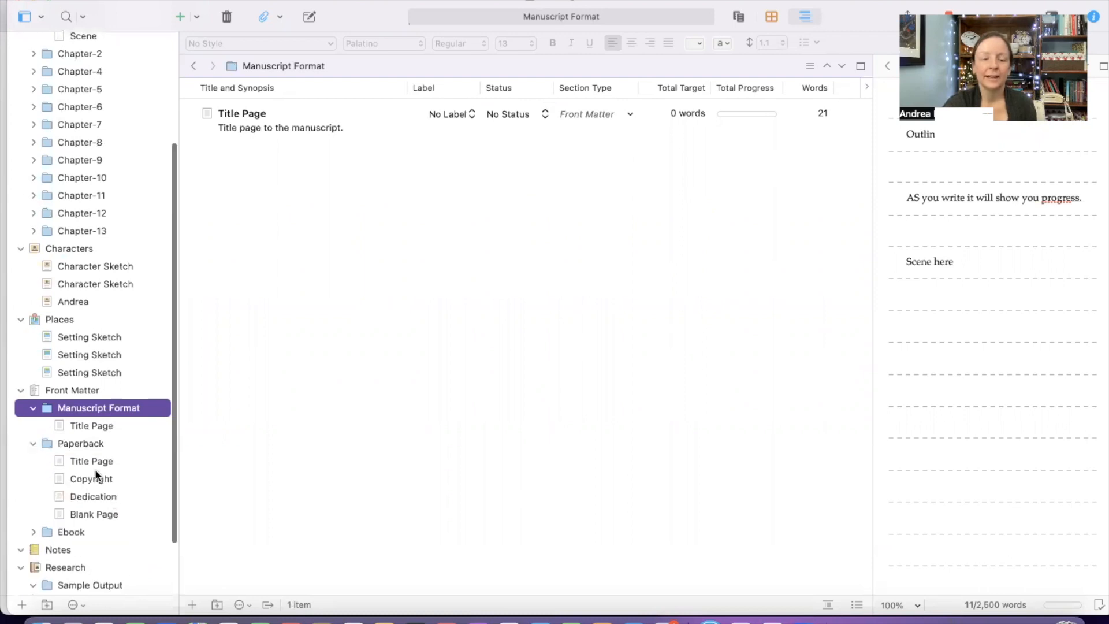
{"action": "scroll", "coordinate": [100, 498], "scroll_direction": "down", "scroll_amount": 1}
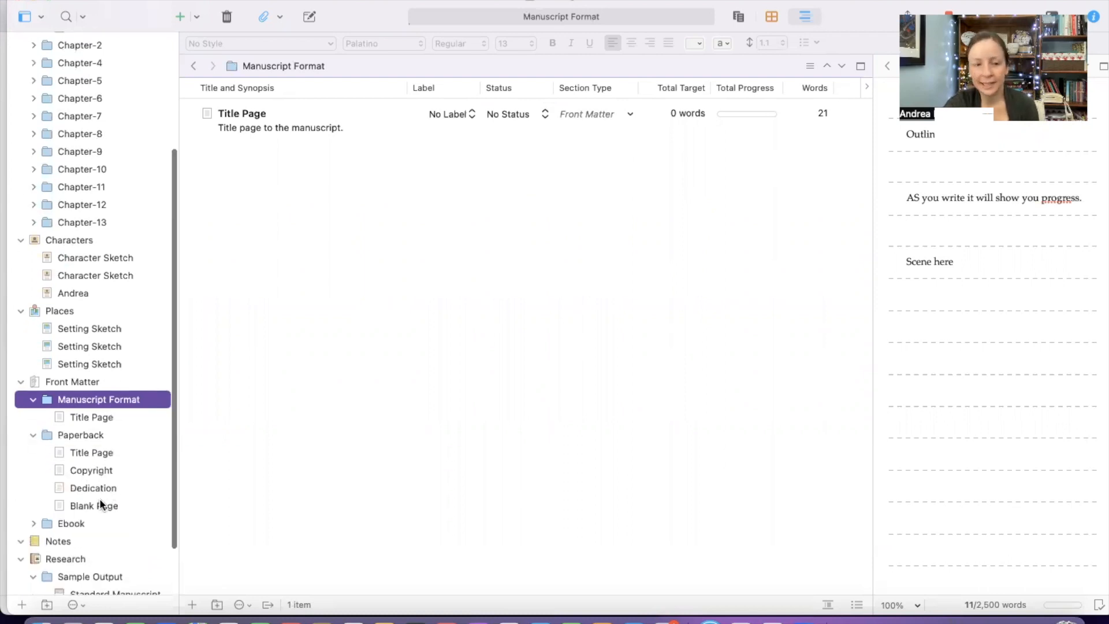
{"action": "left_click", "coordinate": [32, 524]}
{"action": "scroll", "coordinate": [72, 531], "scroll_direction": "down", "scroll_amount": 5}
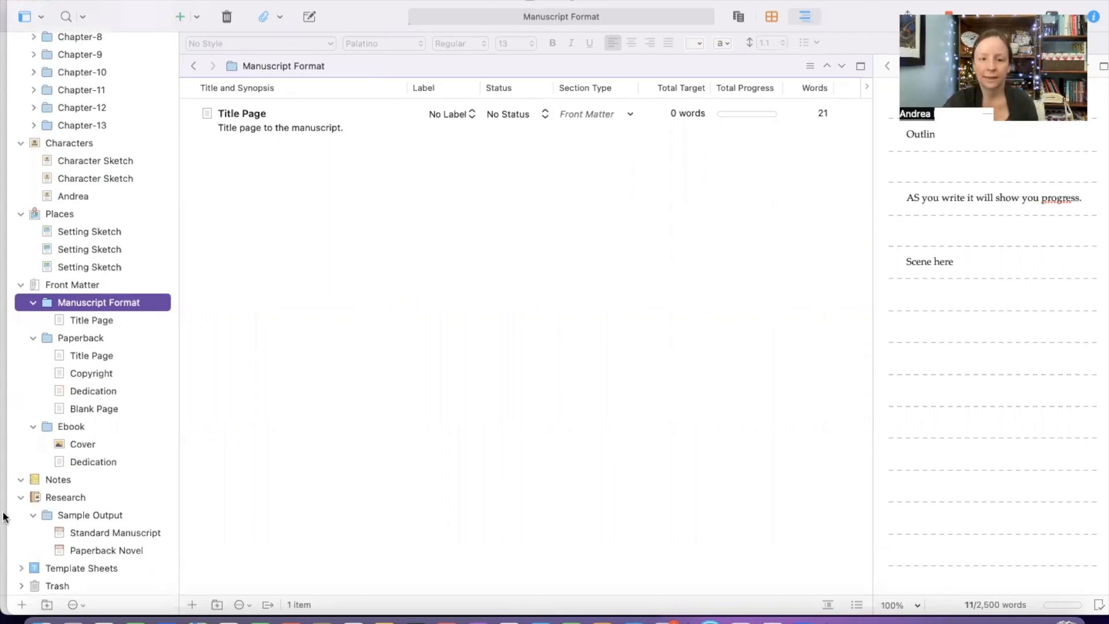
Add two blank, untitled documents to the Notes folder.
{"action": "left_click", "coordinate": [47, 480]}
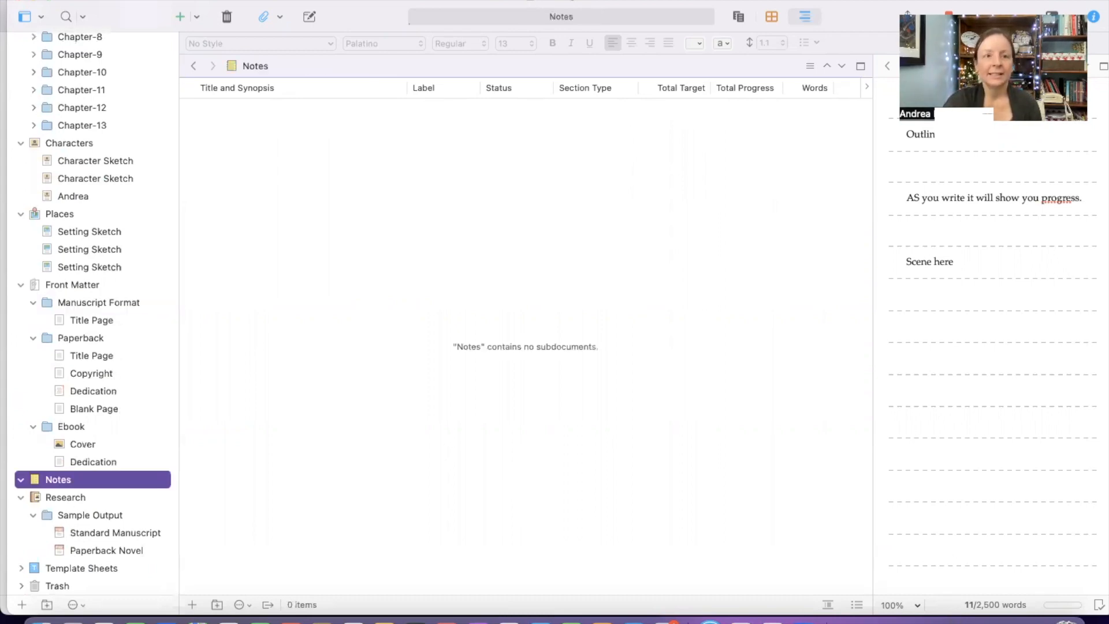
{"action": "left_click", "coordinate": [179, 17]}
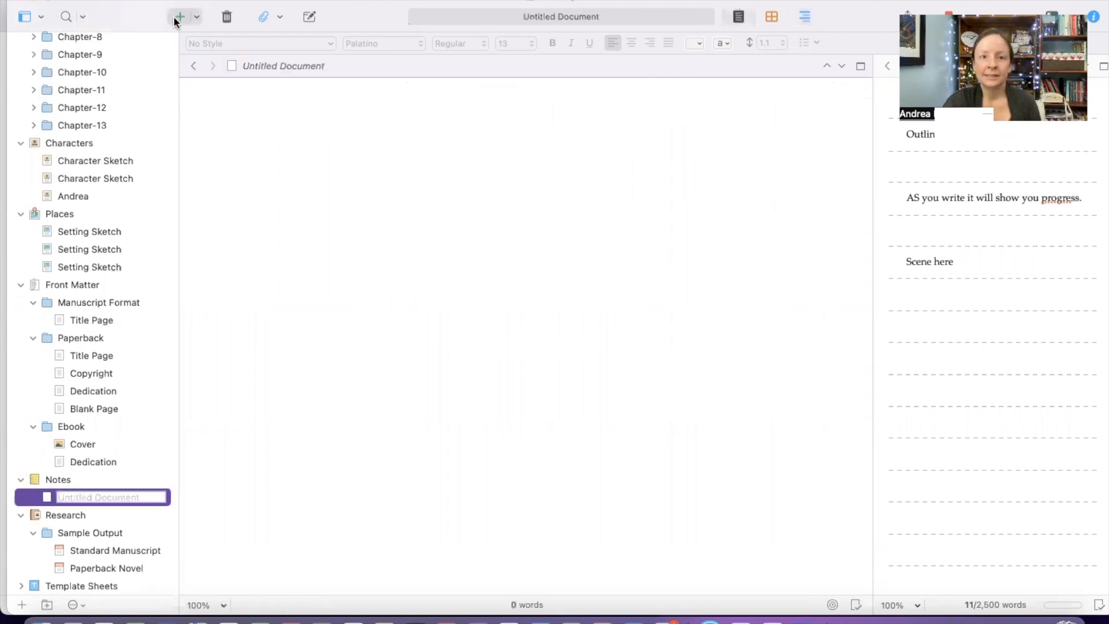
{"action": "key", "text": "Return"}
{"action": "scroll", "coordinate": [81, 456], "scroll_direction": "down", "scroll_amount": 1}
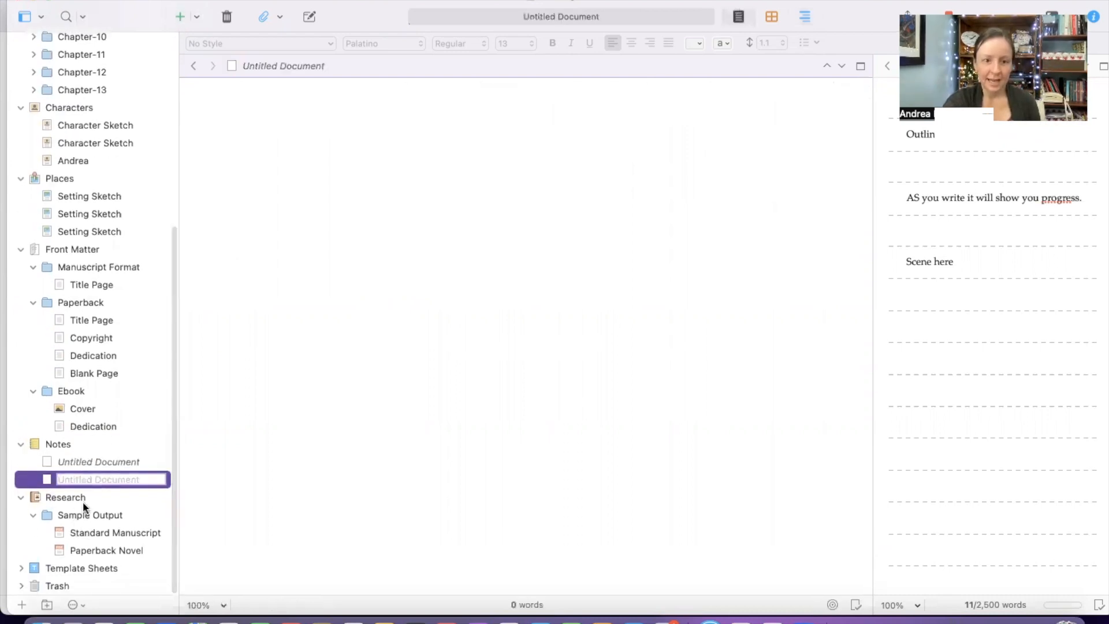
Open the Research folder and add a new document to it.
{"action": "left_click", "coordinate": [67, 494]}
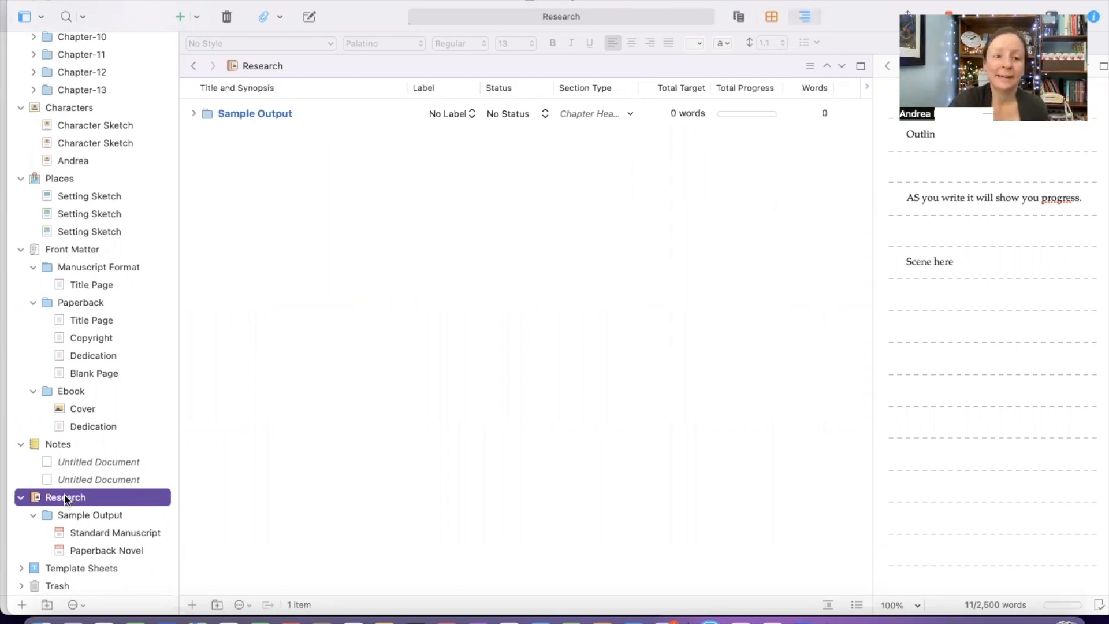
{"action": "left_click", "coordinate": [180, 15]}
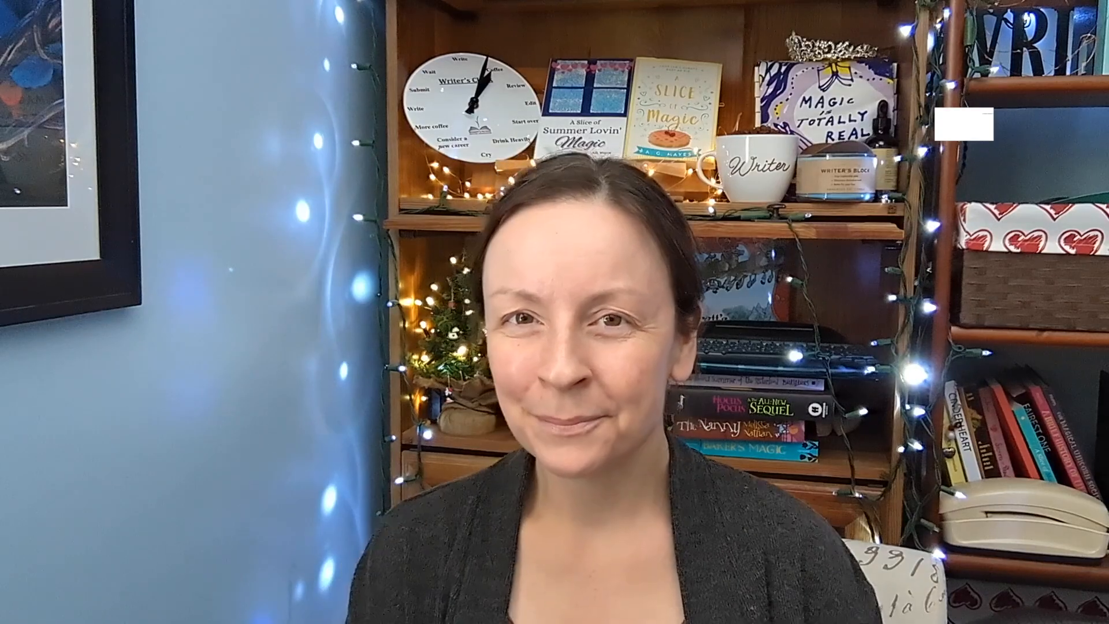